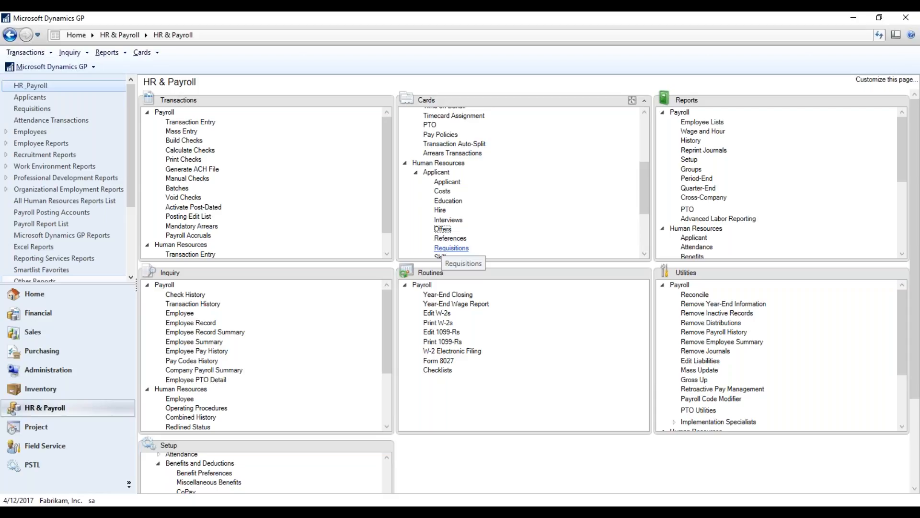
# Open the applicant Requisitions card and load requisition 1 for the Territory Manager position.
pyautogui.click(452, 248)
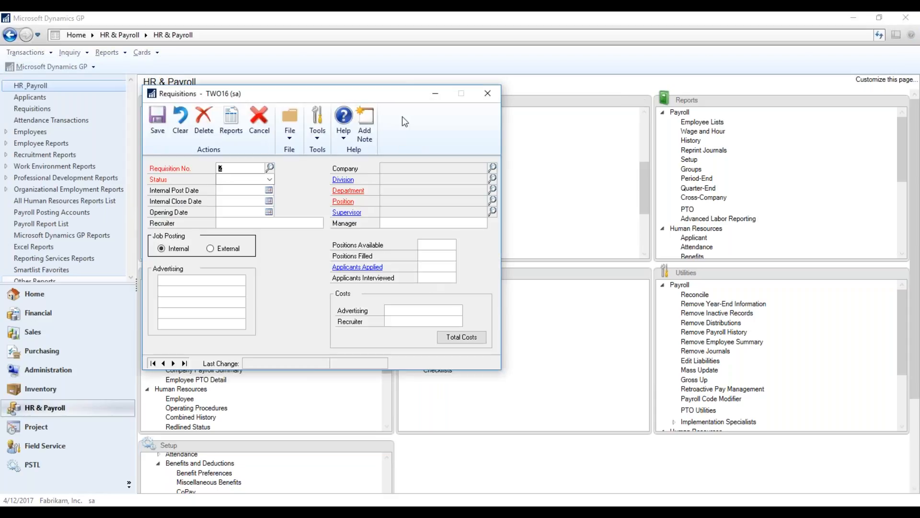
pyautogui.moveTo(387, 98); pyautogui.dragTo(453, 77)
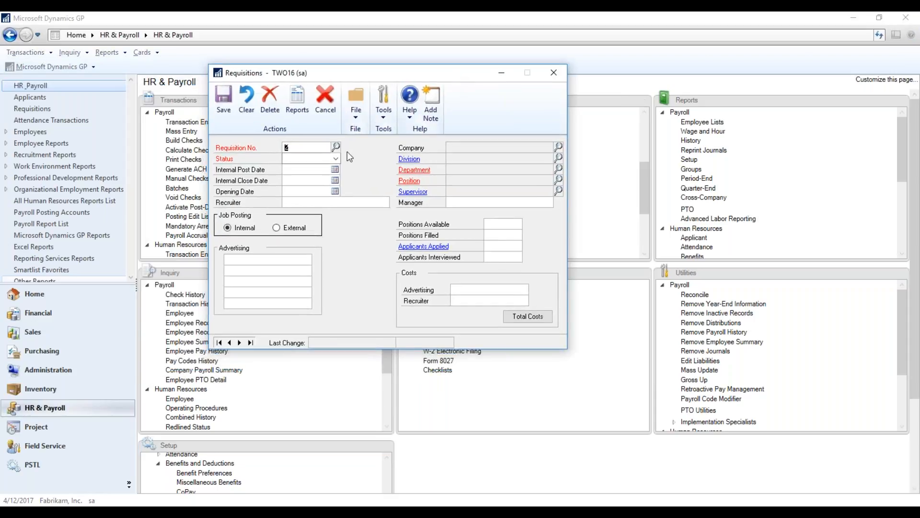
pyautogui.click(336, 147)
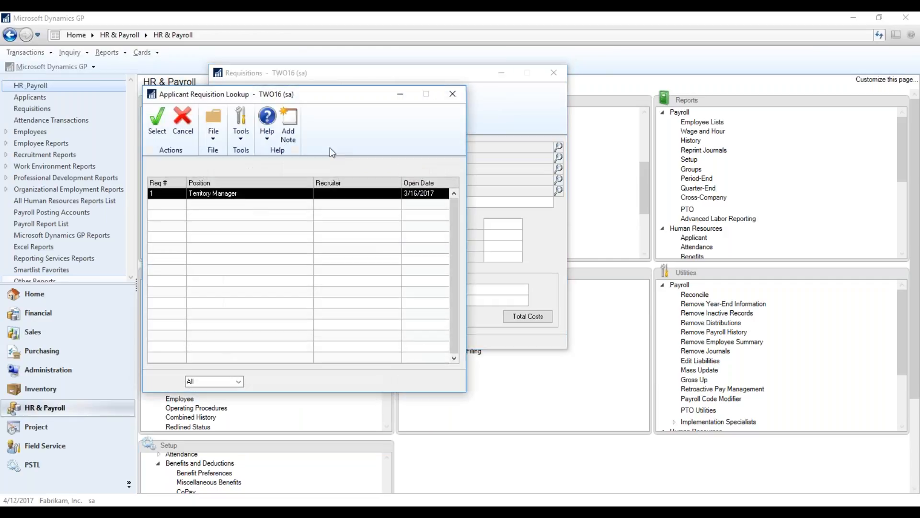
pyautogui.doubleClick(239, 194)
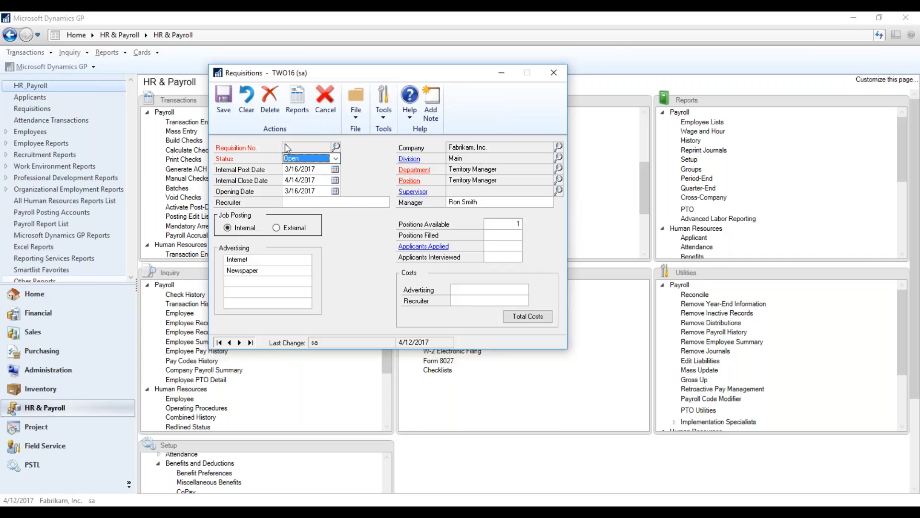
# Reload requisition 1 and save it, accepting the to-do entry for its internal close date.
pyautogui.click(337, 147)
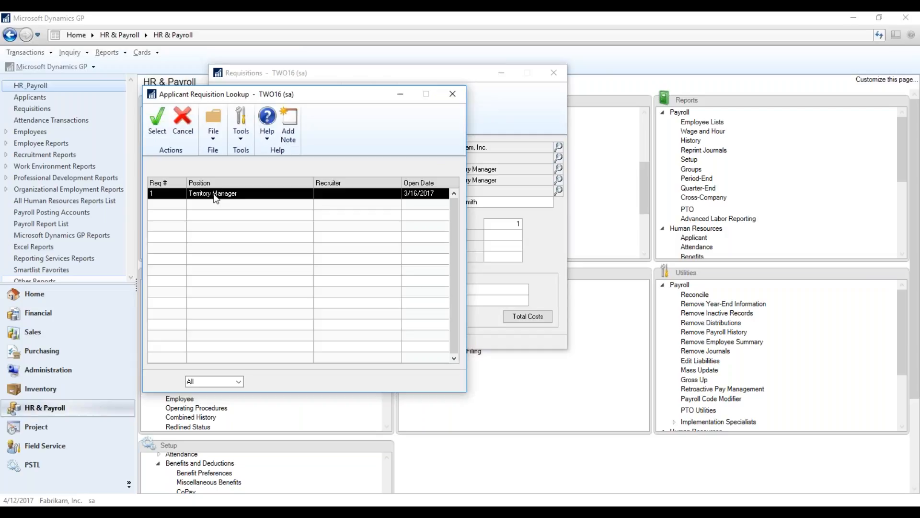
pyautogui.doubleClick(216, 196)
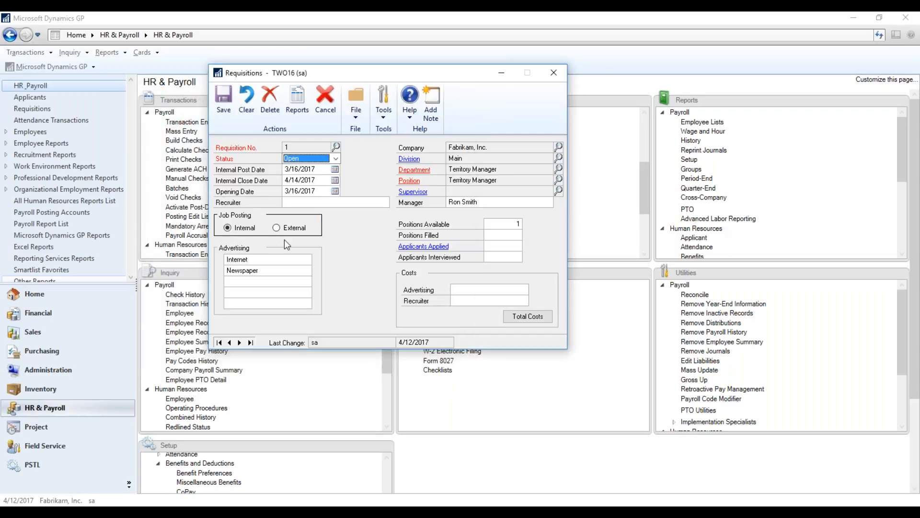
pyautogui.click(223, 102)
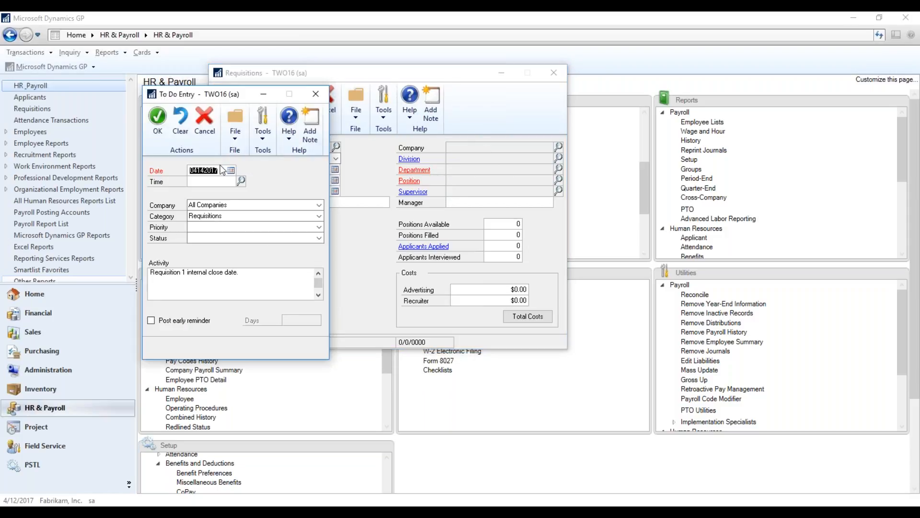
pyautogui.click(164, 114)
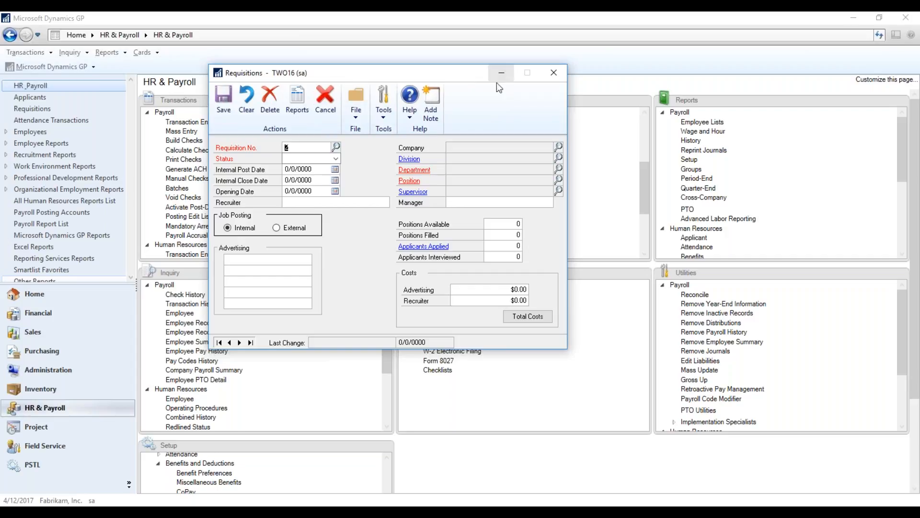
# Examine the status choices available for a new requisition numbered 2 without picking one.
pyautogui.click(305, 150)
pyautogui.click(337, 159)
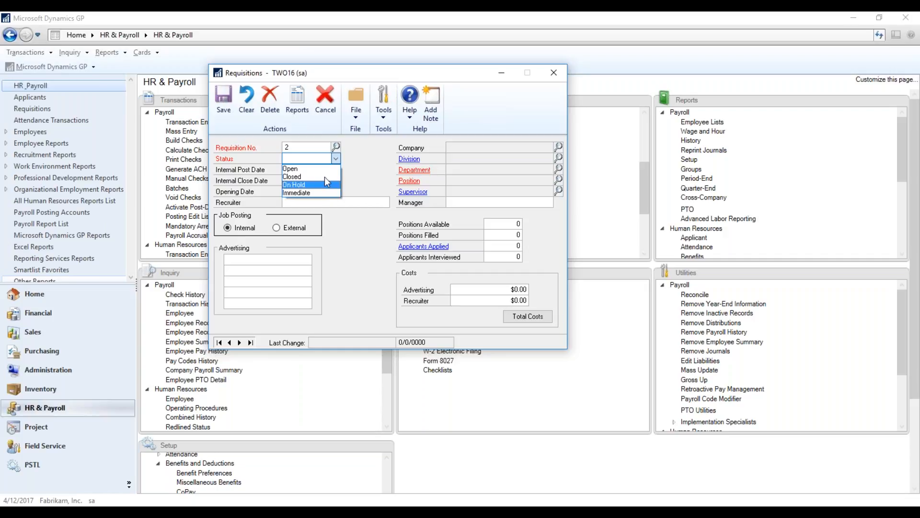
pyautogui.click(335, 162)
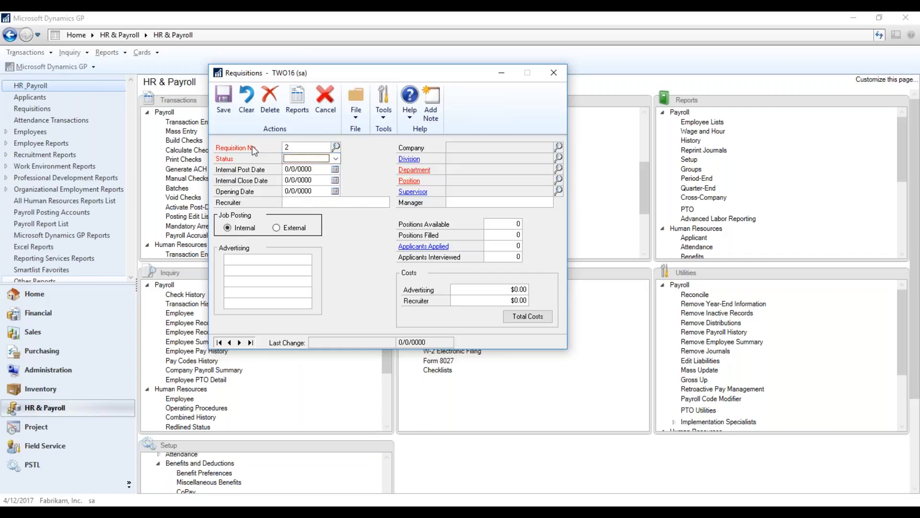
# Load requisition 1 again and check the departments available in its department lookup.
pyautogui.click(337, 147)
pyautogui.doubleClick(232, 193)
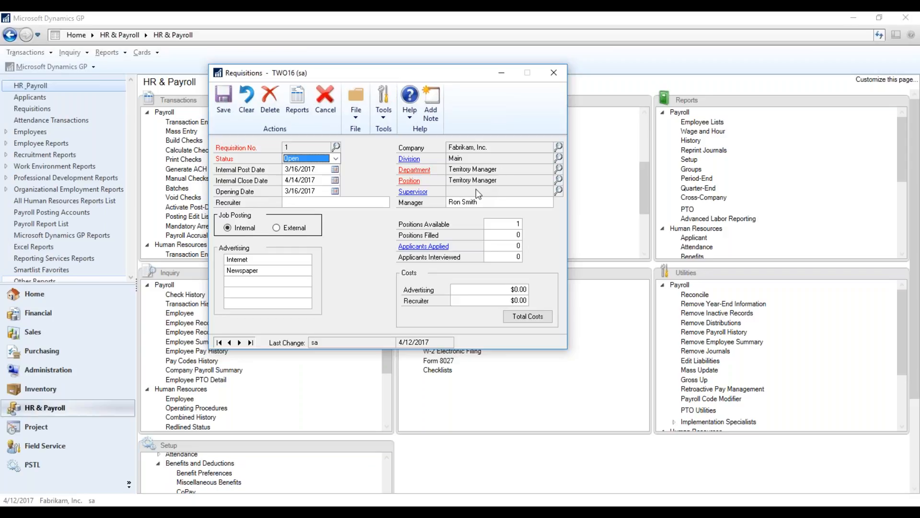
pyautogui.click(560, 169)
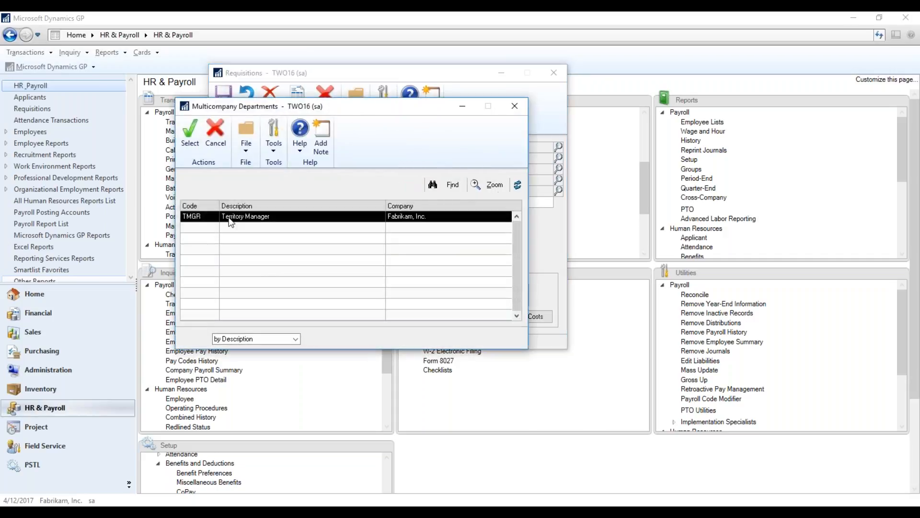
pyautogui.click(515, 106)
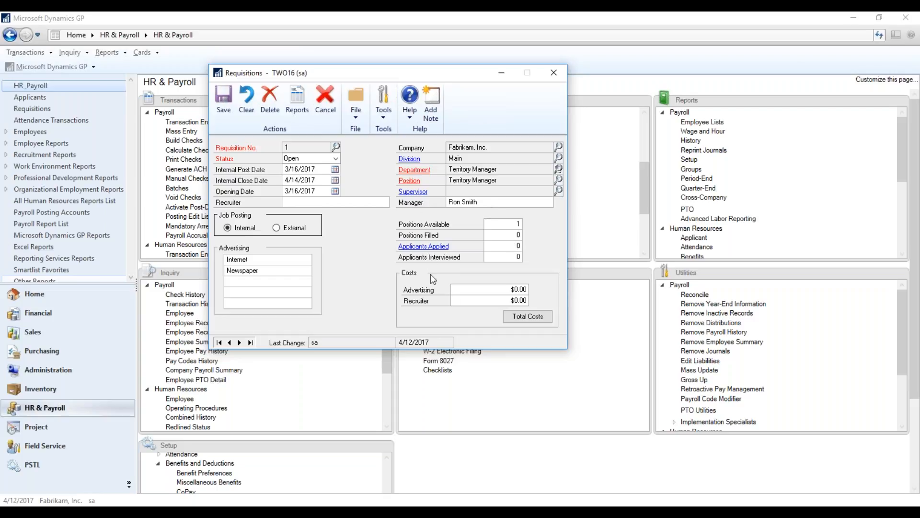
# View the total costs of requisition 1 and close the Requisitions card.
pyautogui.click(528, 316)
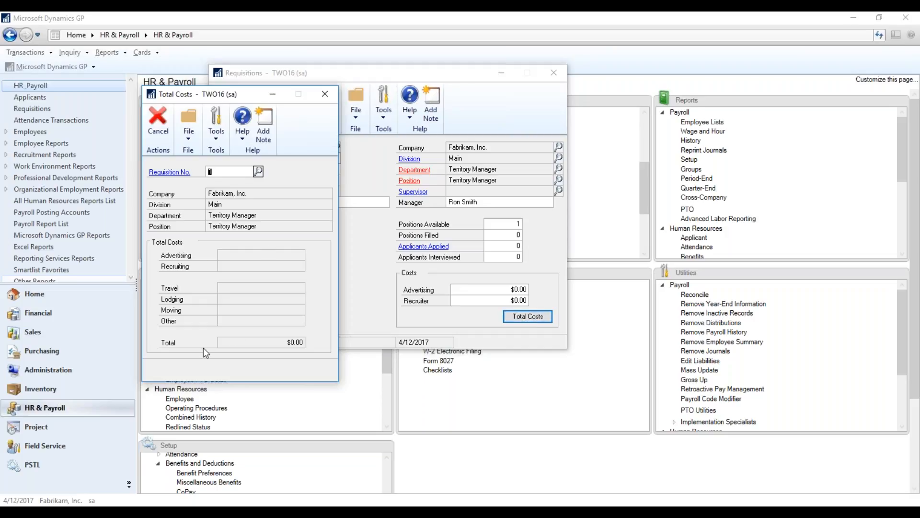
pyautogui.click(327, 94)
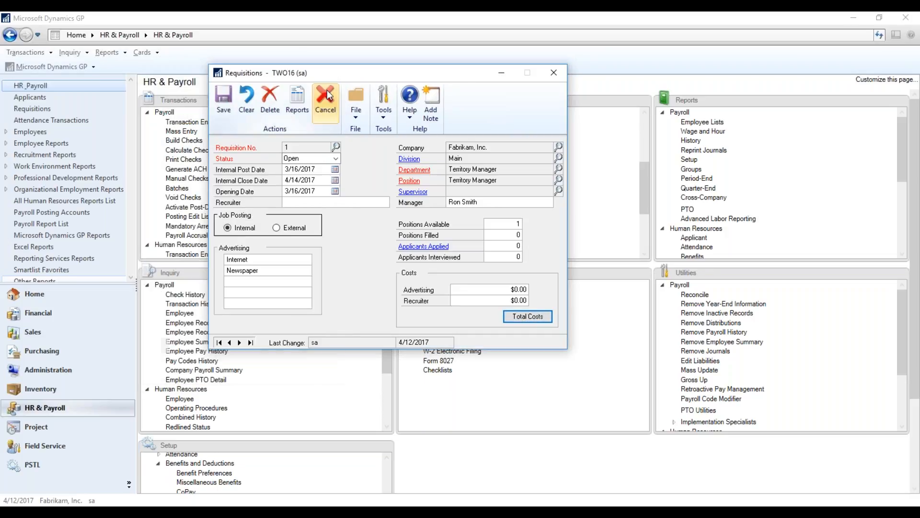
pyautogui.click(553, 72)
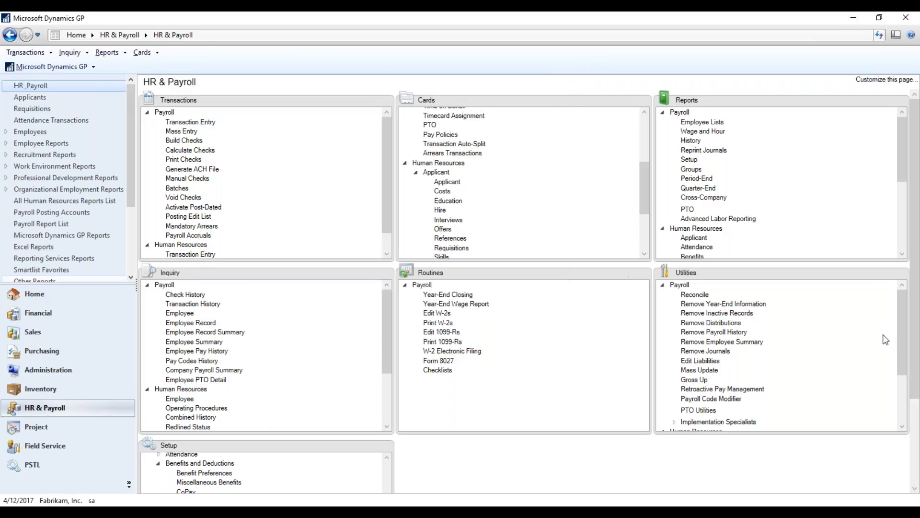
# Collapse Benefits and Deductions in the Human Resources setup list and open the Applicant User Defined setup.
pyautogui.scroll(-5, 918, 384)
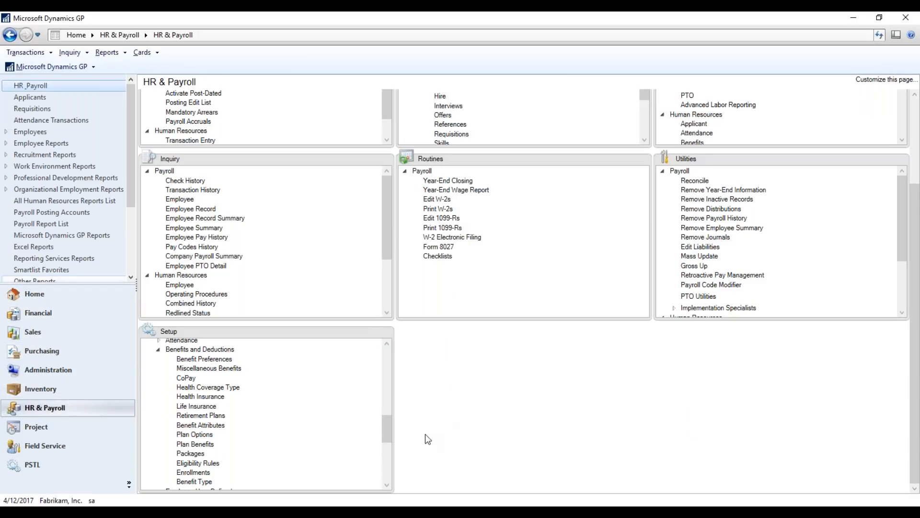
pyautogui.moveTo(390, 431); pyautogui.dragTo(382, 396)
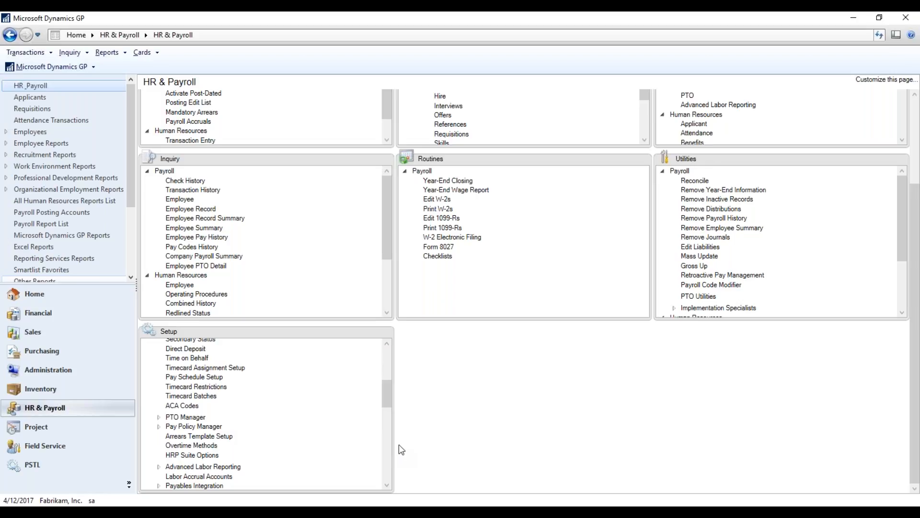
pyautogui.moveTo(392, 424)
pyautogui.moveTo(382, 401); pyautogui.dragTo(376, 359)
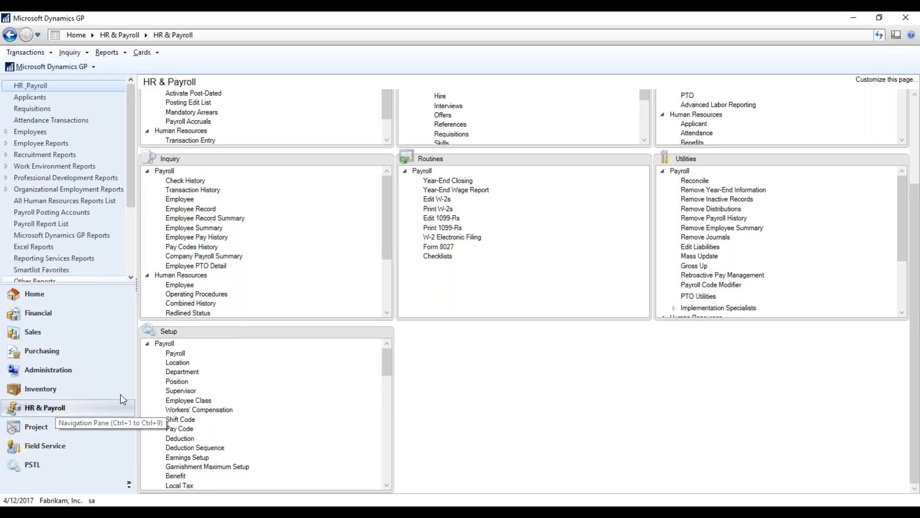
pyautogui.moveTo(390, 361); pyautogui.dragTo(400, 426)
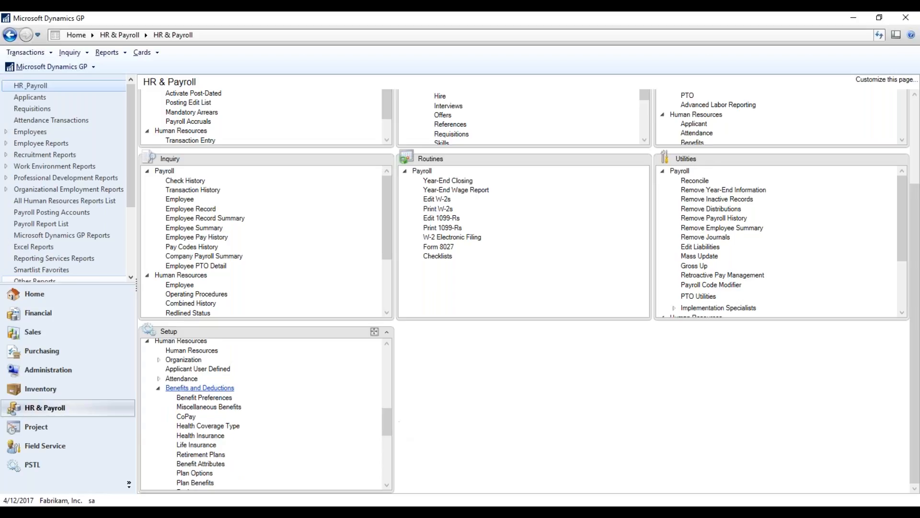
pyautogui.click(157, 389)
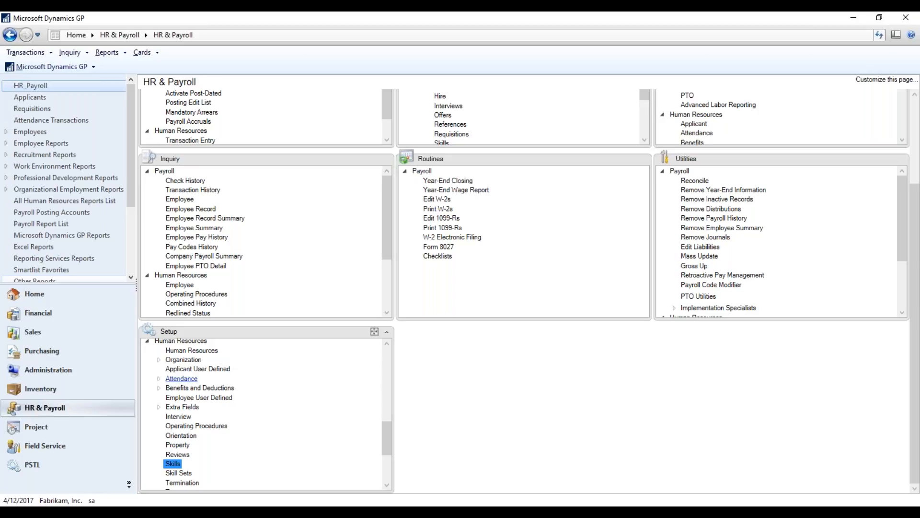
pyautogui.click(207, 369)
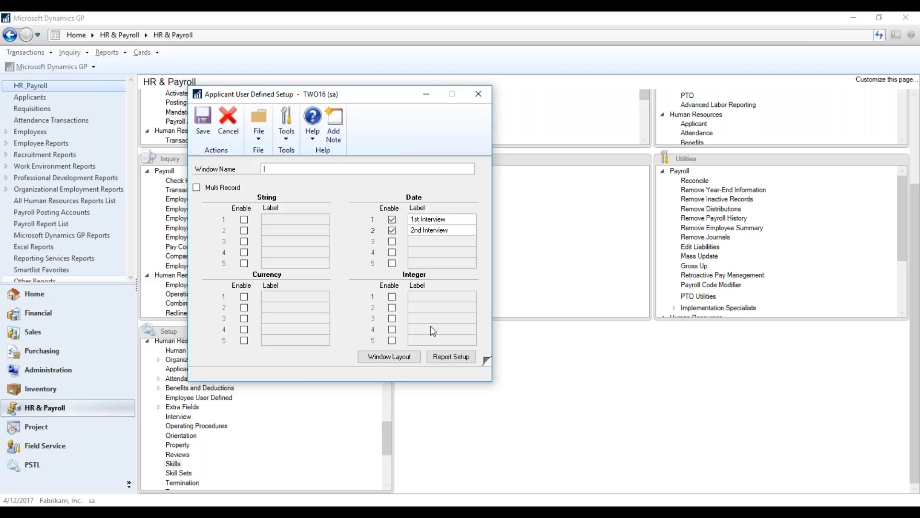
# Save the applicant user-defined setup and preview its window layout with the interview date fields.
pyautogui.click(365, 361)
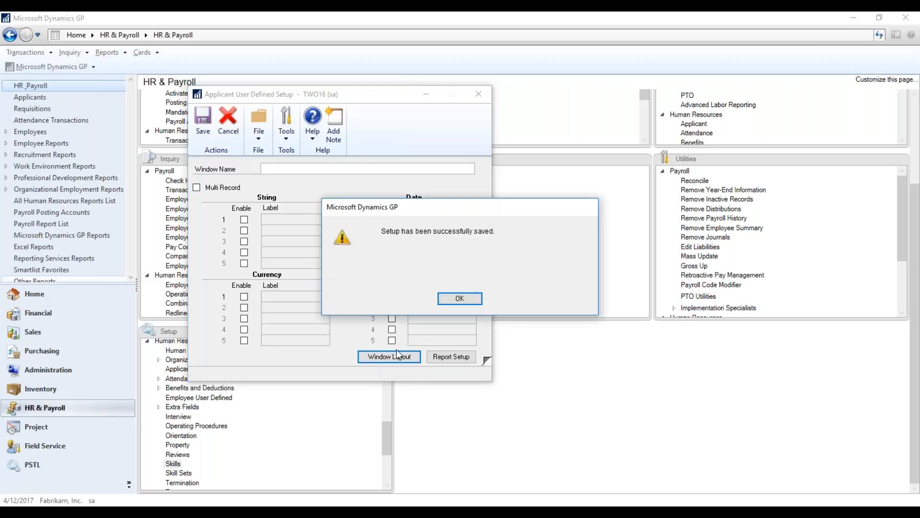
pyautogui.click(468, 297)
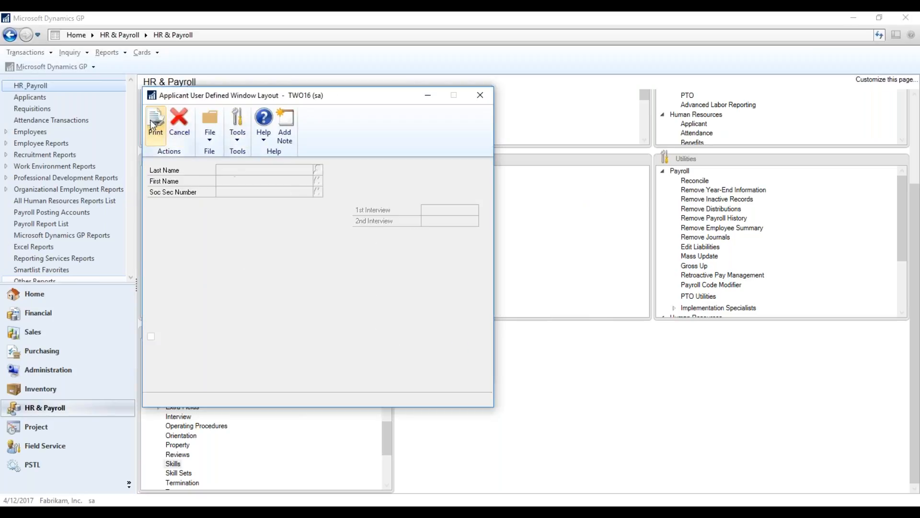
pyautogui.click(479, 94)
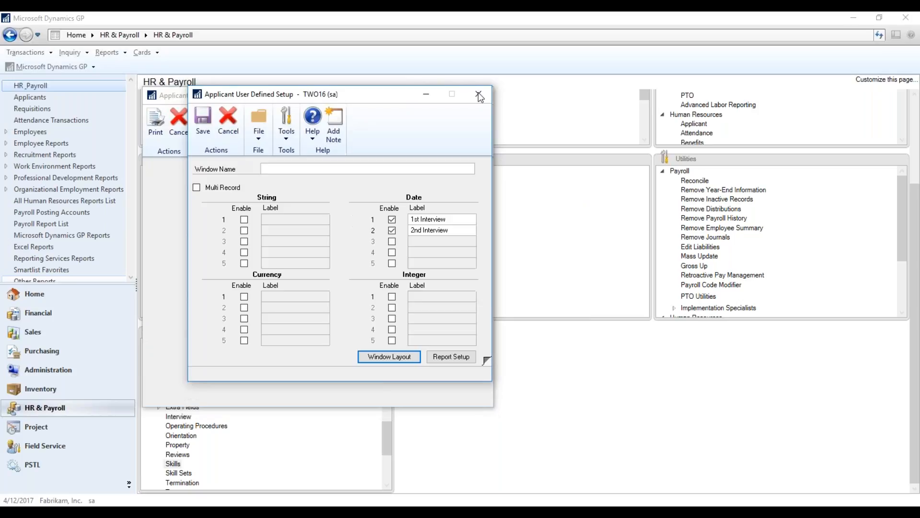
# Look over the report setup and the second page of applicant user-defined fields, and close the setup.
pyautogui.click(470, 359)
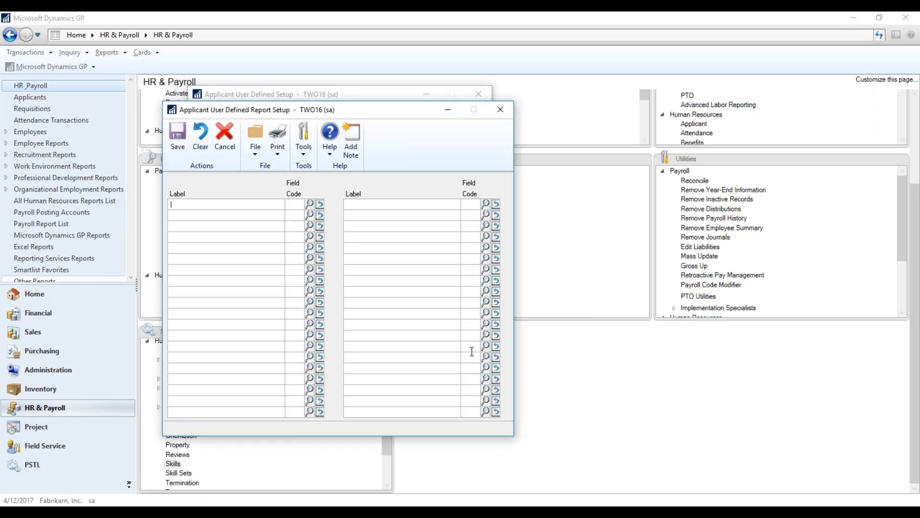
pyautogui.click(500, 110)
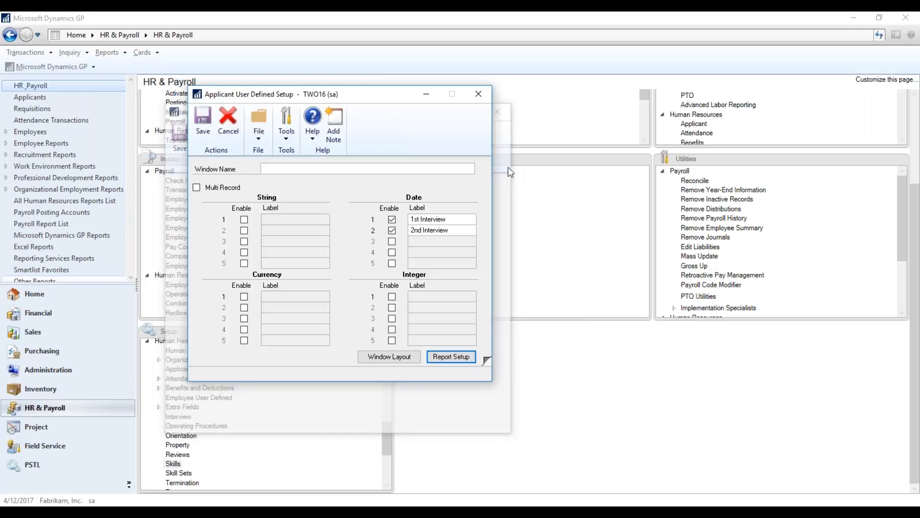
pyautogui.click(487, 361)
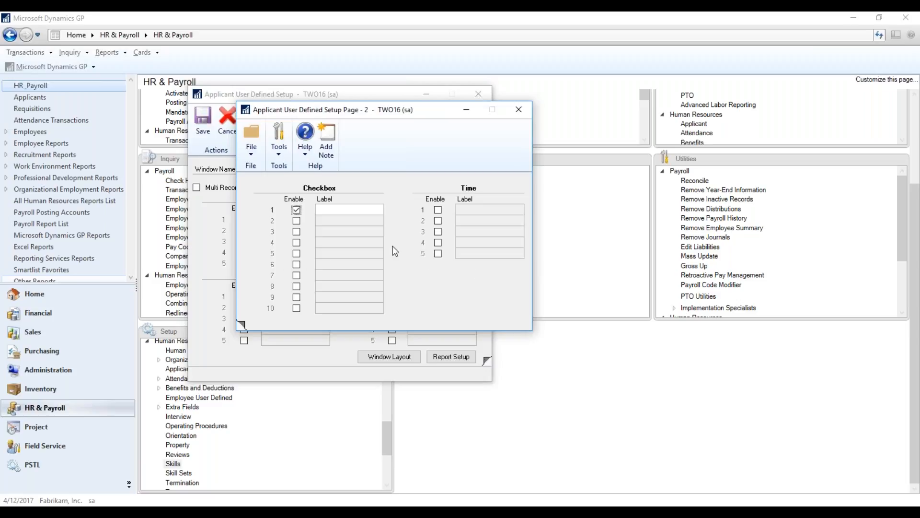
pyautogui.click(521, 108)
pyautogui.click(481, 96)
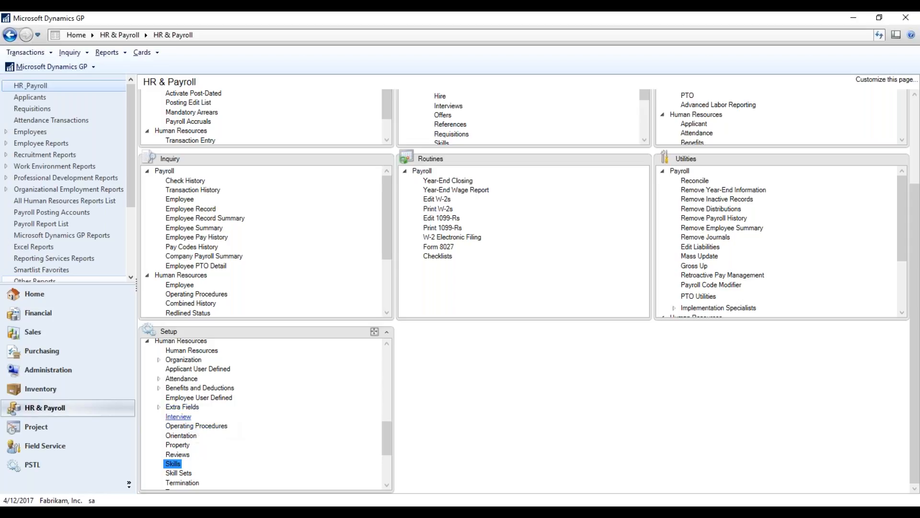
# Open the Interview setup and load the Structured Interview type.
pyautogui.click(178, 418)
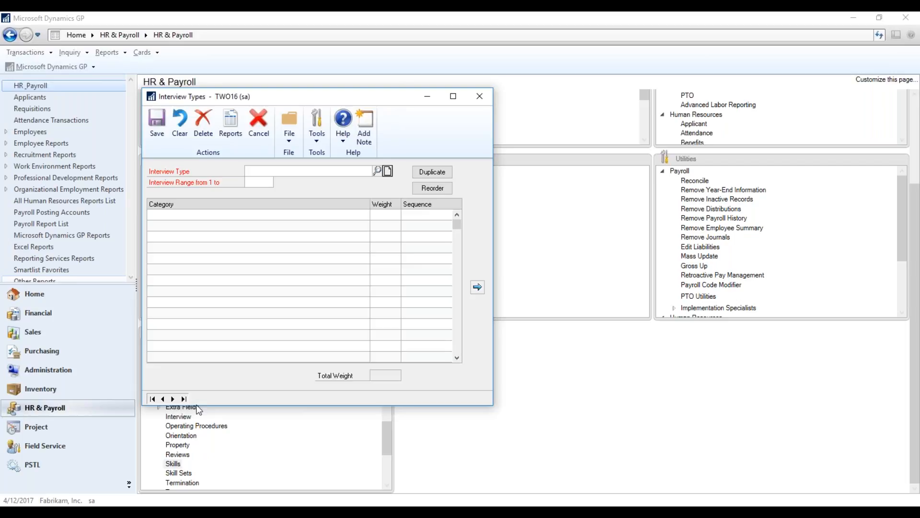
pyautogui.click(377, 171)
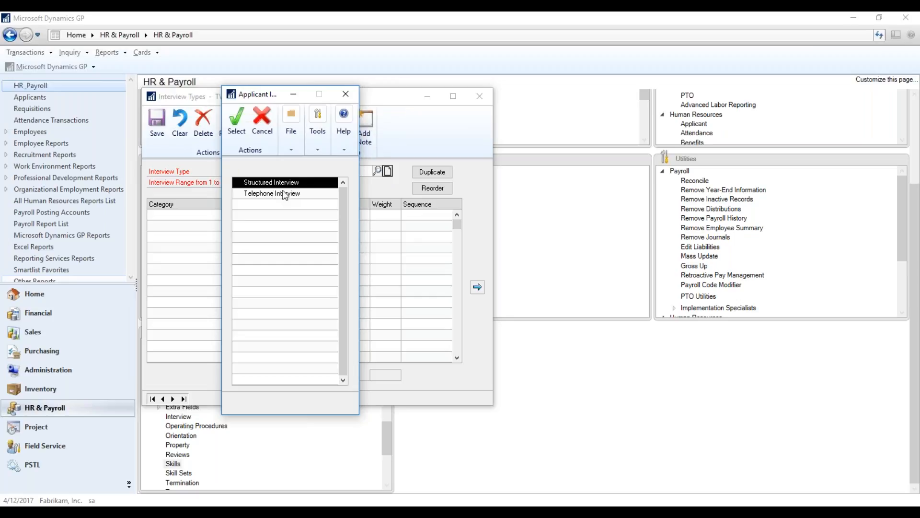
pyautogui.doubleClick(283, 181)
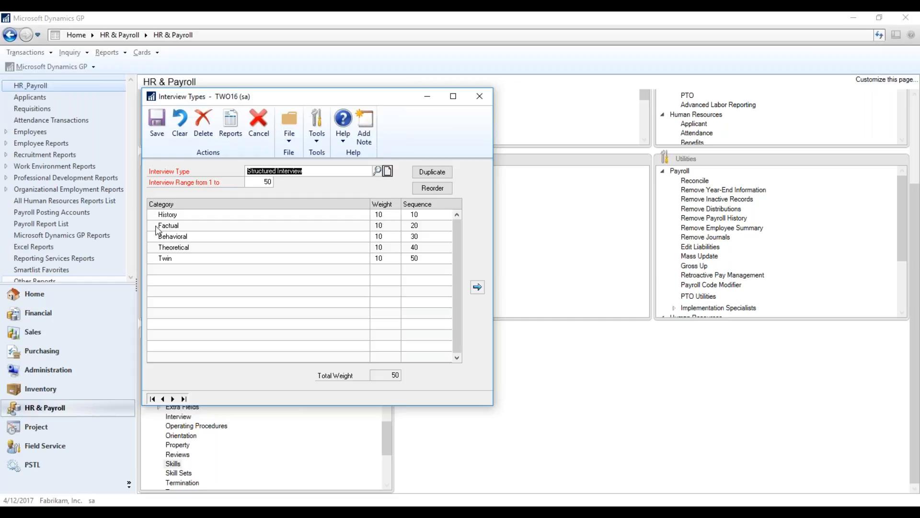
# Add a category named Test with weight 10 to the Structured Interview type, declining its deletion.
pyautogui.click(173, 269)
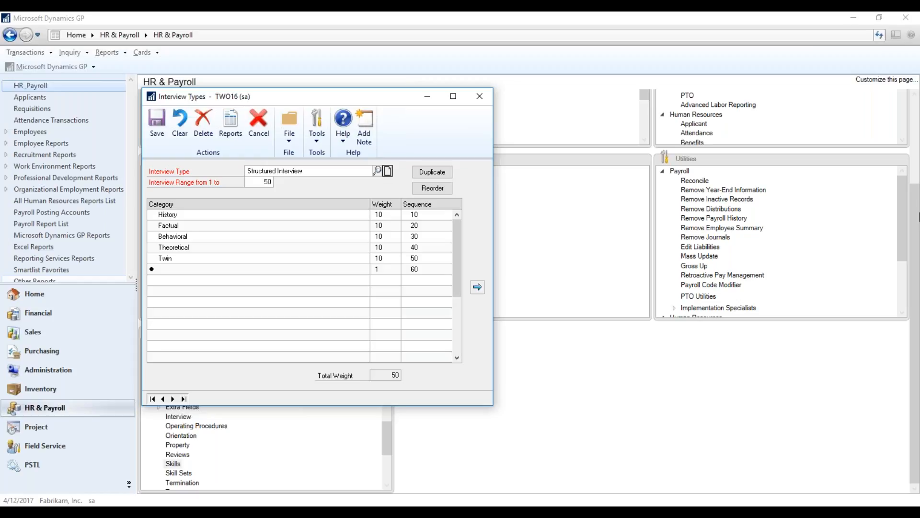
pyautogui.write('Test')
pyautogui.press('Tab')
pyautogui.write('10')
pyautogui.press('Tab')
pyautogui.click(477, 288)
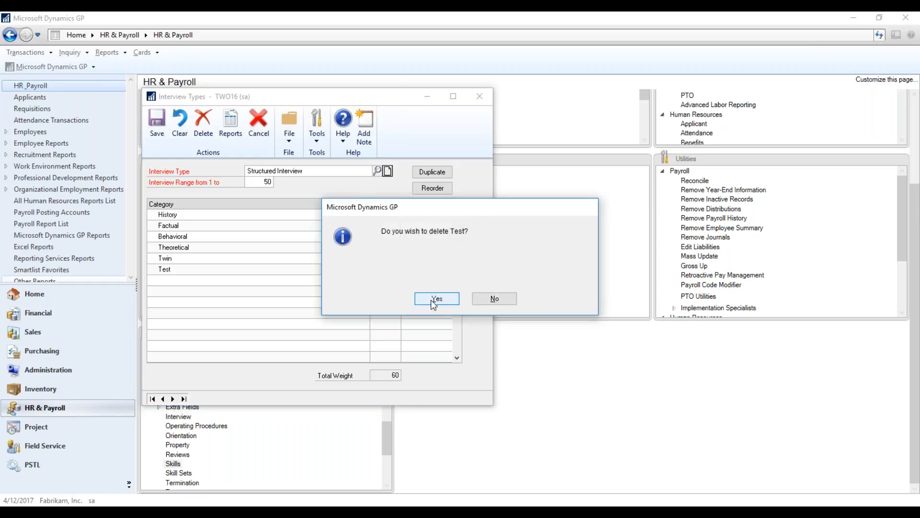
pyautogui.click(496, 299)
pyautogui.click(250, 270)
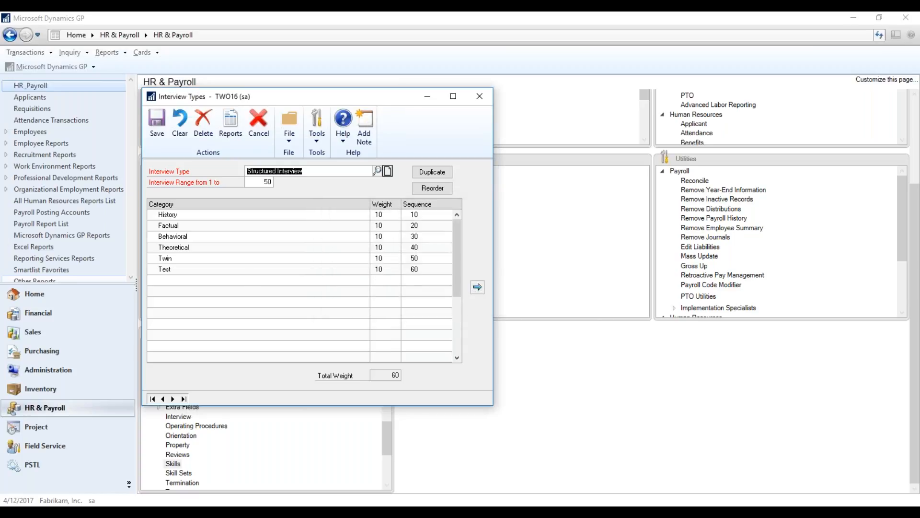
# Remove the Test category from the Structured Interview type.
pyautogui.click(169, 270)
pyautogui.click(477, 288)
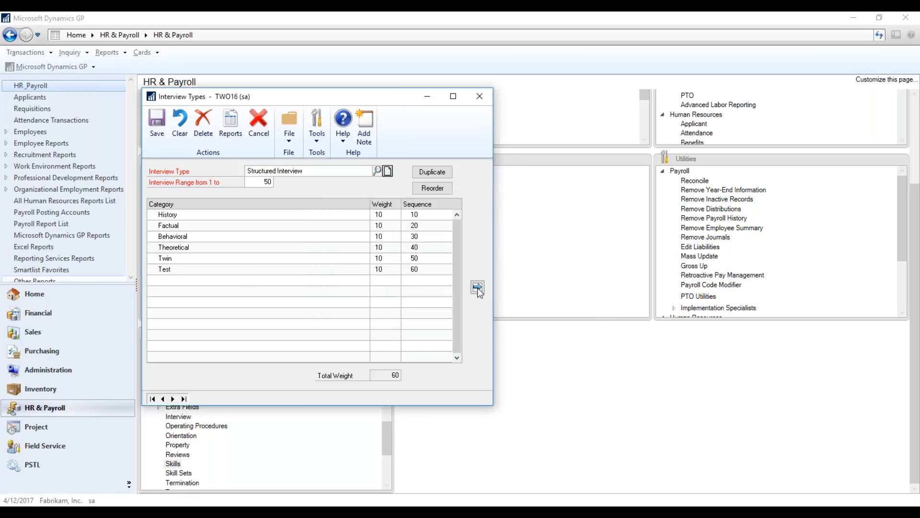
pyautogui.click(449, 299)
# Duplicate the Structured Interview type under the name Structure and load the copy.
pyautogui.click(437, 172)
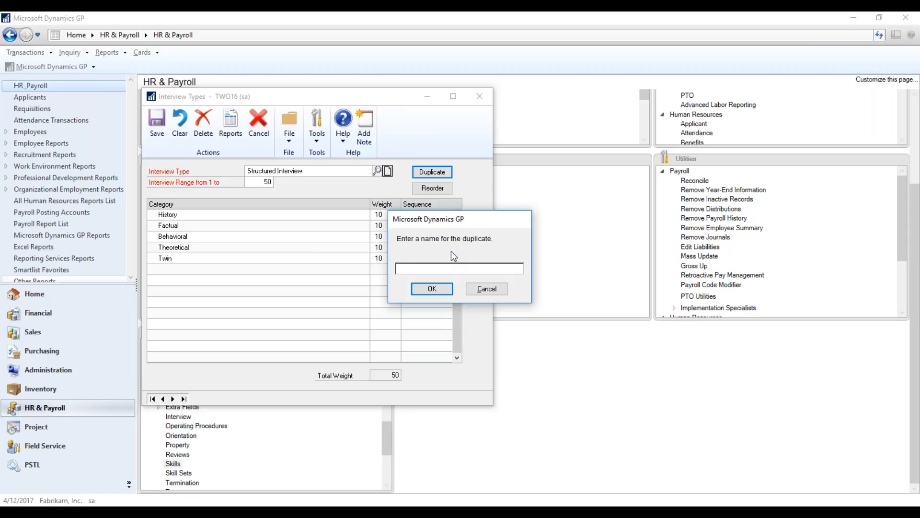
pyautogui.write('St')
pyautogui.press('BackSpace')
pyautogui.press('BackSpace')
pyautogui.write('Structur')
pyautogui.click(444, 289)
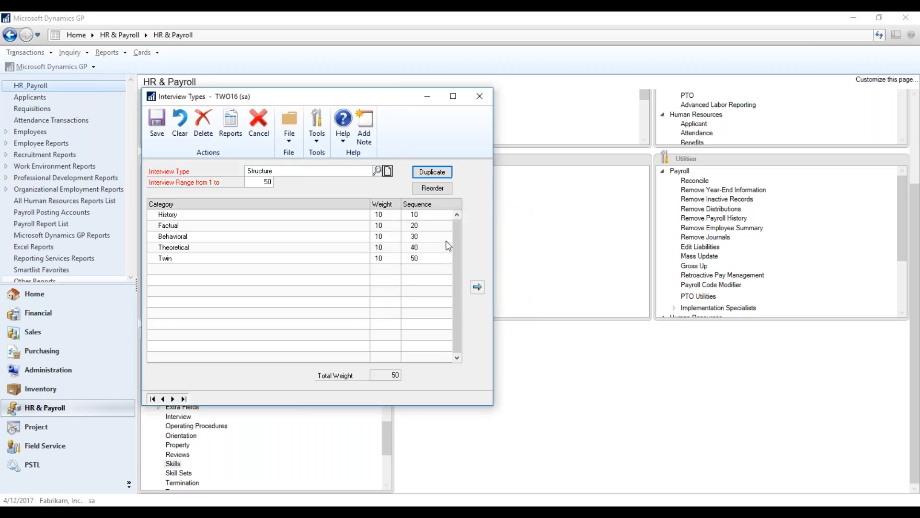
pyautogui.click(380, 171)
pyautogui.press('Return')
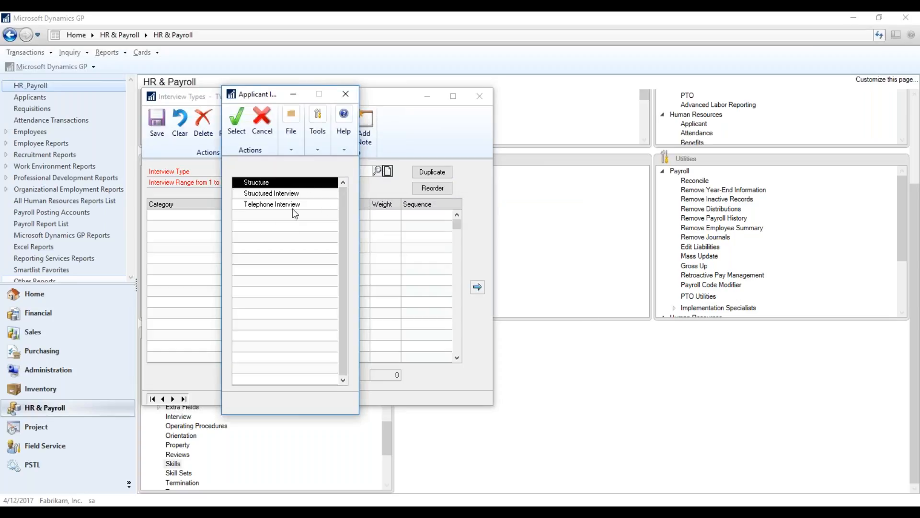
pyautogui.click(235, 137)
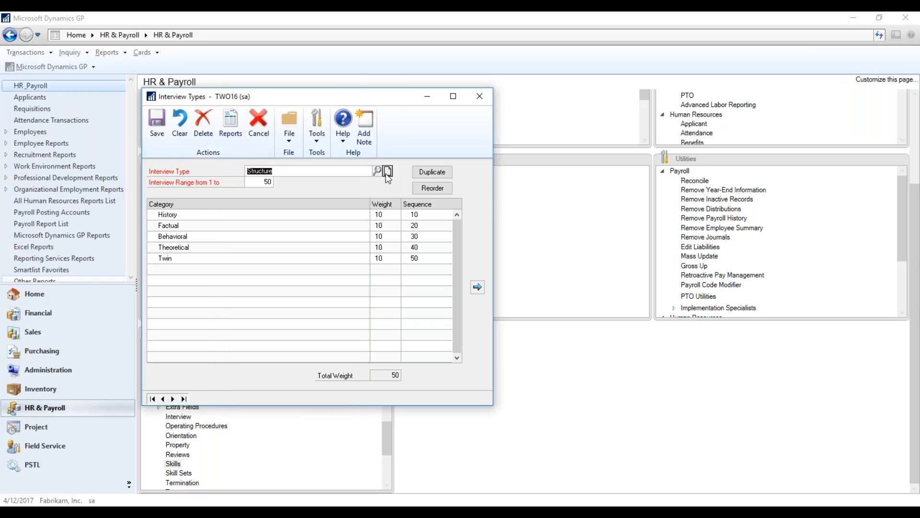
# Reorder the categories of the Structure interview type, look over the list of interview types, and close the setup.
pyautogui.click(432, 188)
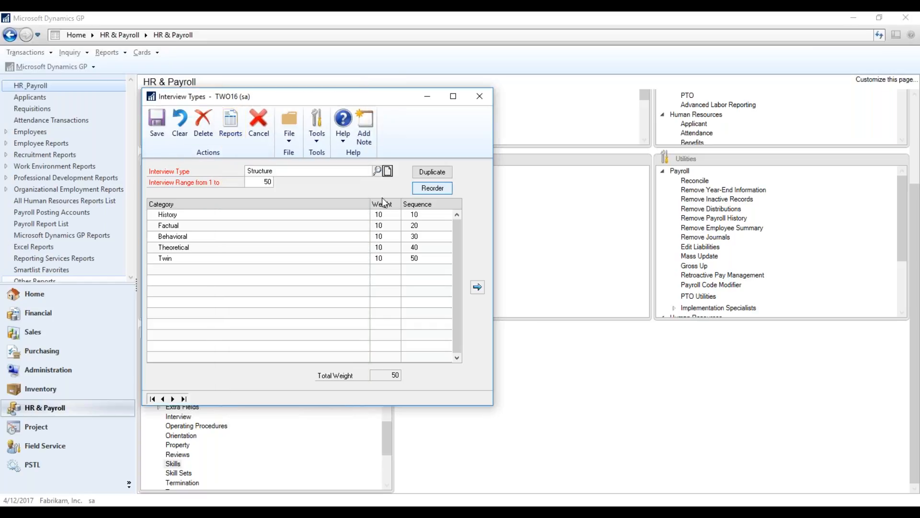
pyautogui.click(422, 191)
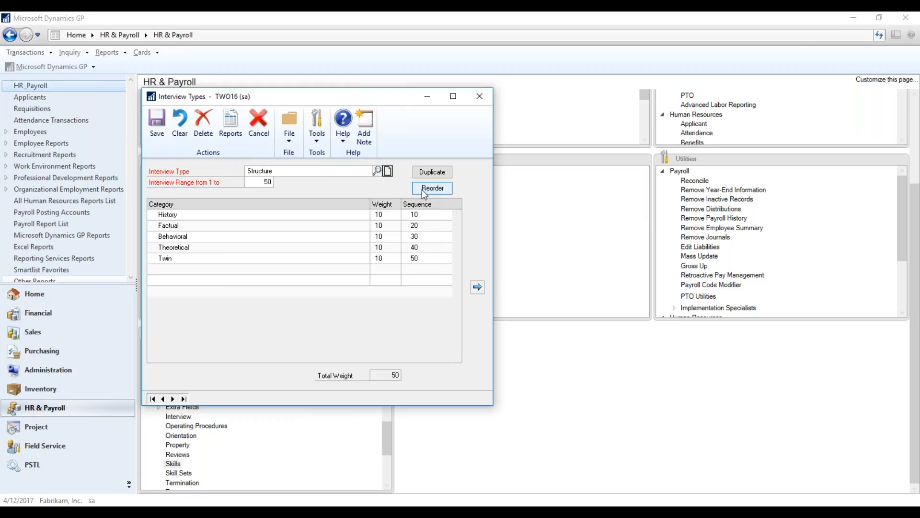
pyautogui.click(314, 249)
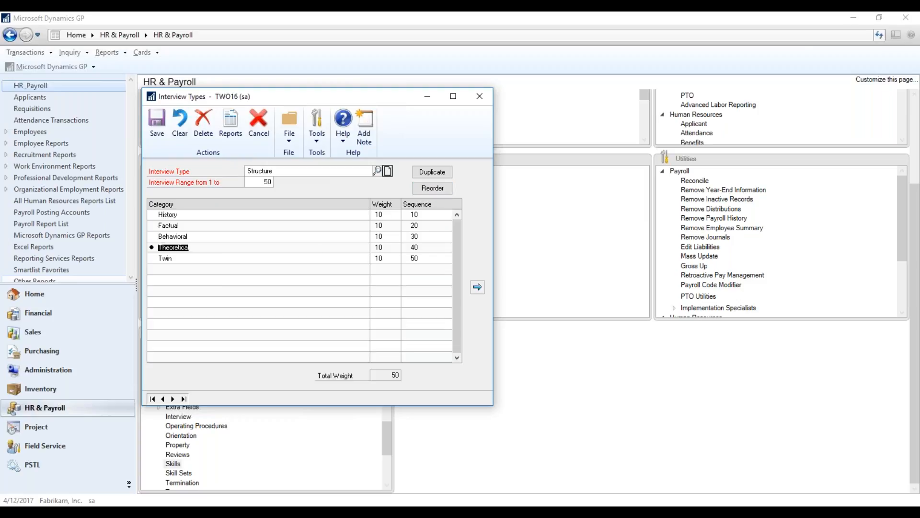
pyautogui.click(443, 189)
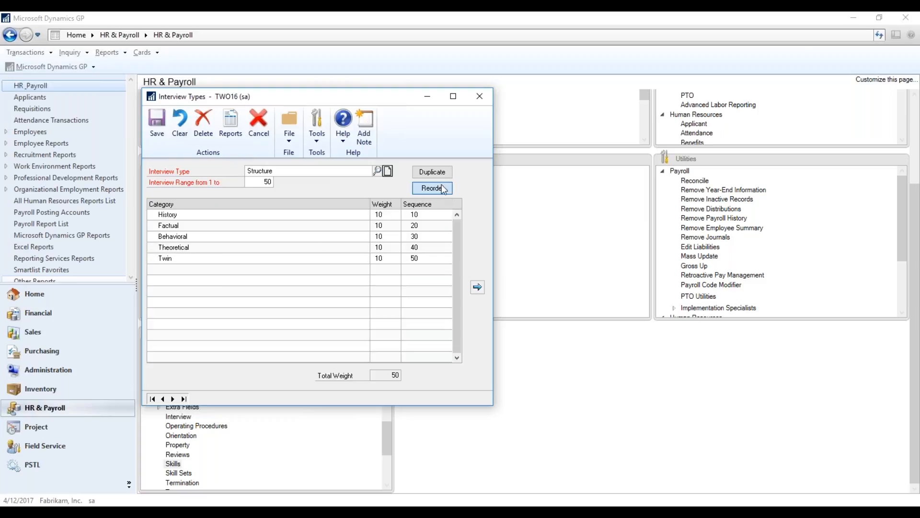
pyautogui.click(377, 170)
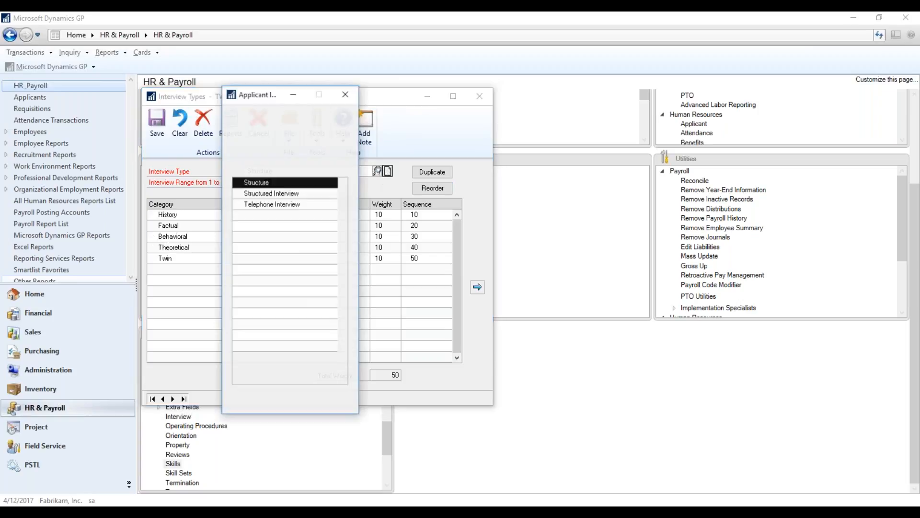
pyautogui.click(350, 94)
pyautogui.click(480, 98)
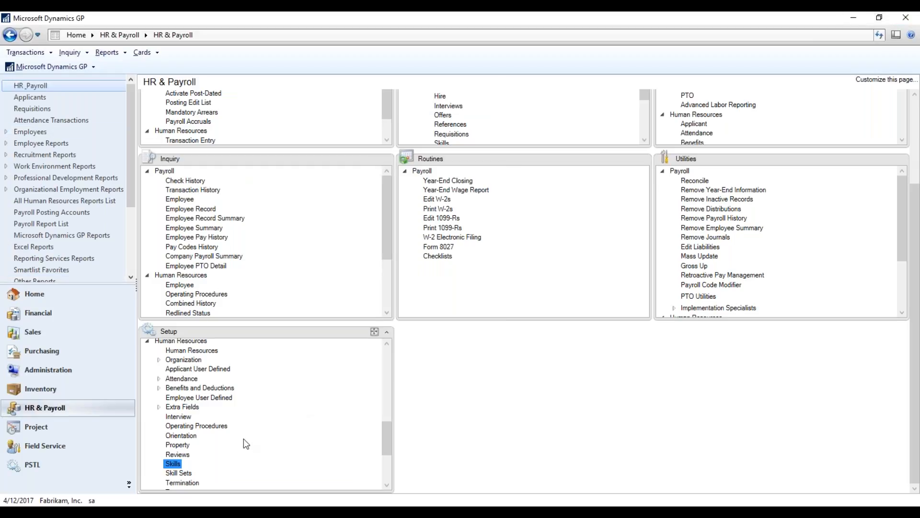
# Open the Skill Sets setup and look over the list of existing skill sets.
pyautogui.moveTo(388, 435); pyautogui.dragTo(389, 451)
pyautogui.click(180, 416)
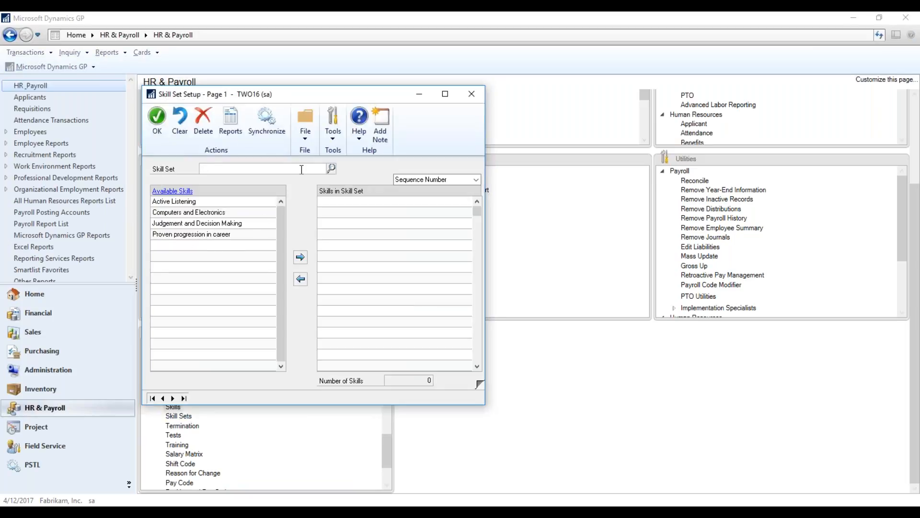
pyautogui.click(331, 168)
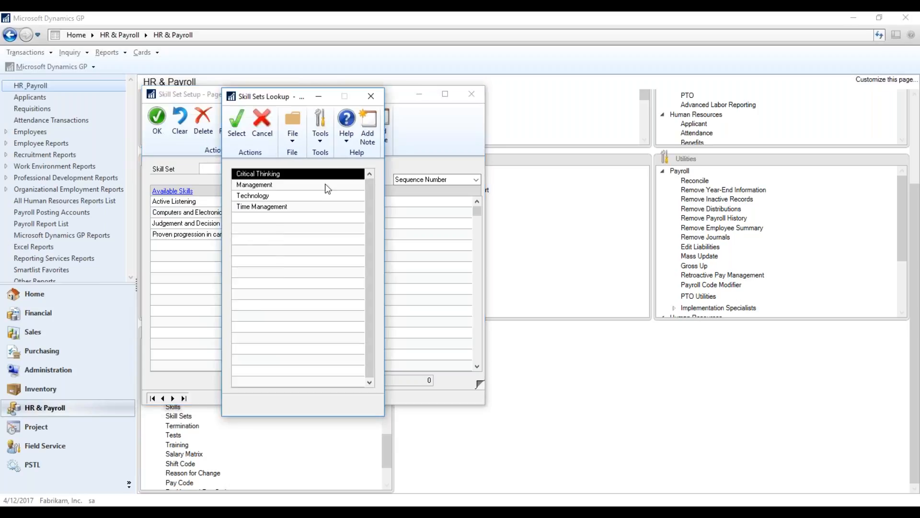
pyautogui.click(325, 205)
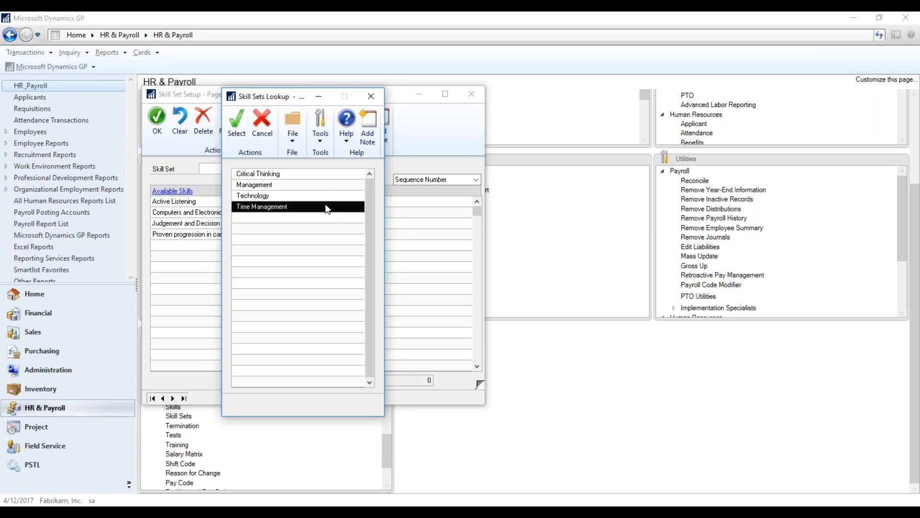
pyautogui.click(381, 97)
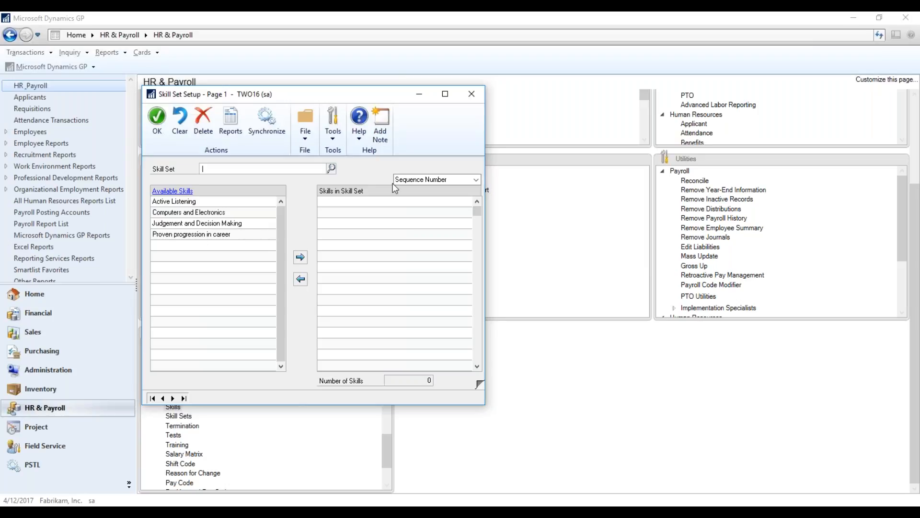
# Add a skill set named Test and load the Time Management skill set.
pyautogui.write('Test')
pyautogui.click(331, 169)
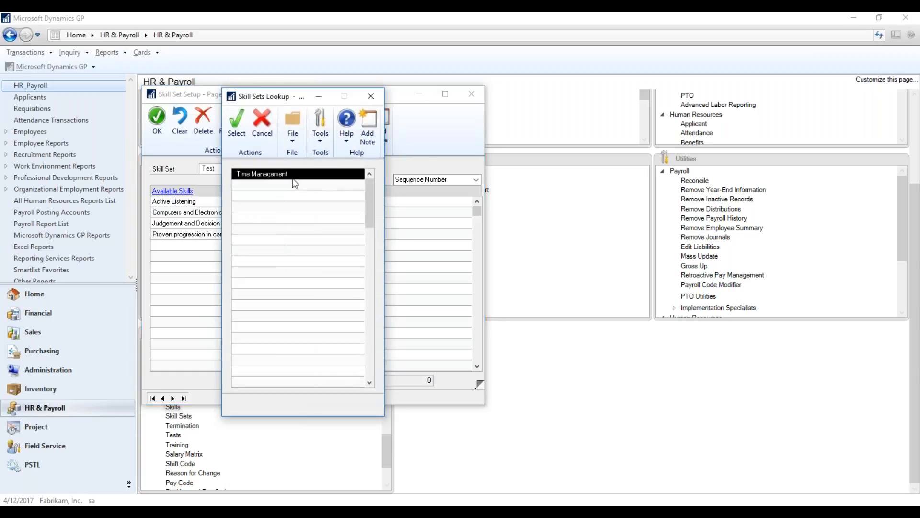
pyautogui.click(370, 173)
pyautogui.click(370, 173)
pyautogui.click(369, 173)
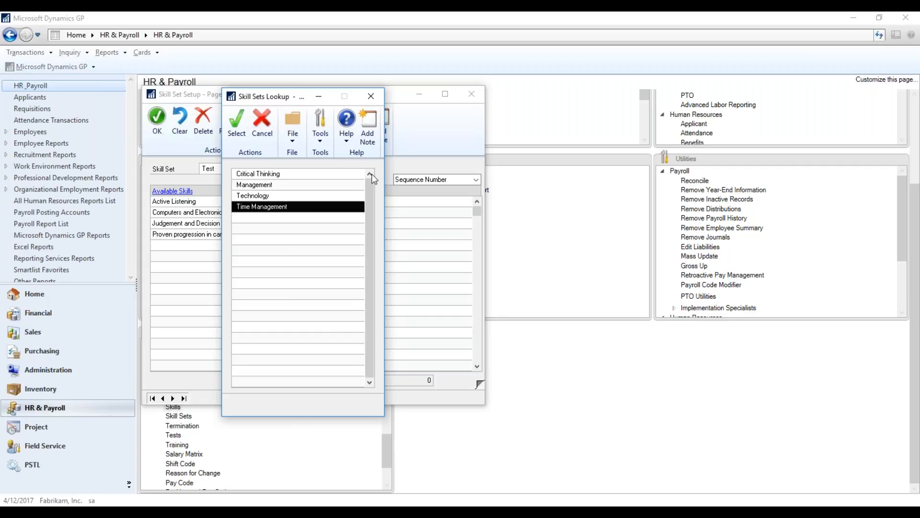
pyautogui.click(235, 127)
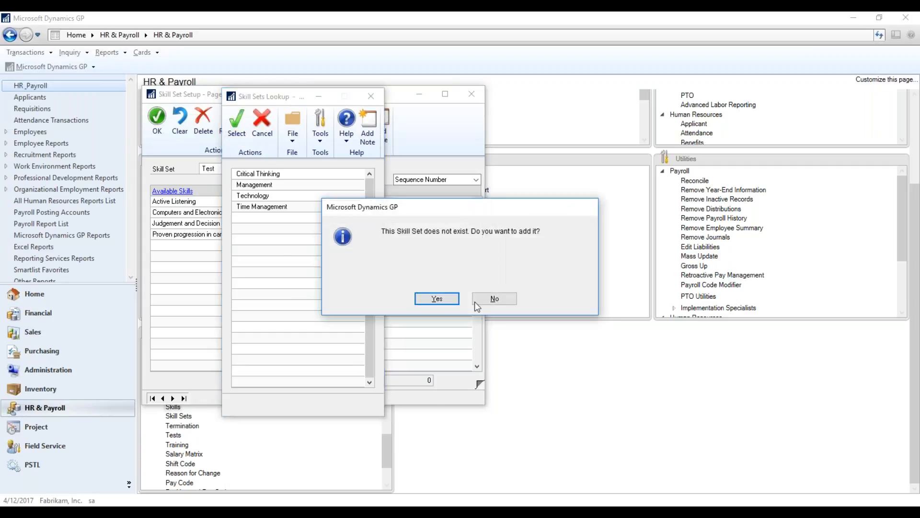
pyautogui.click(453, 298)
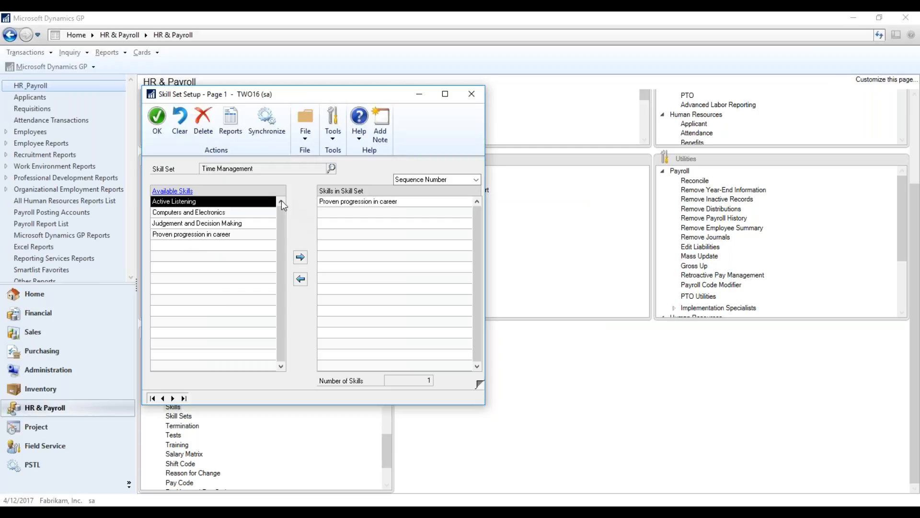
# Try to add the Proven progression in career skill to the Time Management skill set.
pyautogui.click(238, 234)
pyautogui.click(231, 212)
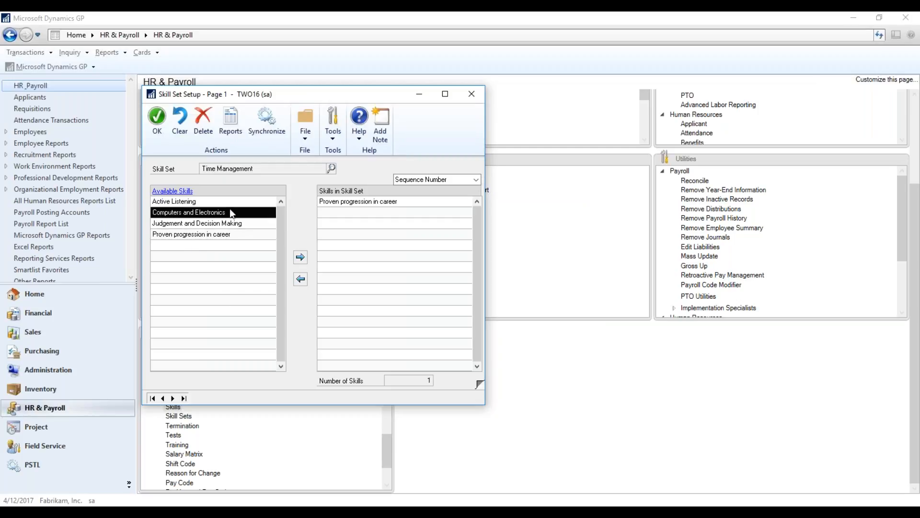
pyautogui.click(231, 202)
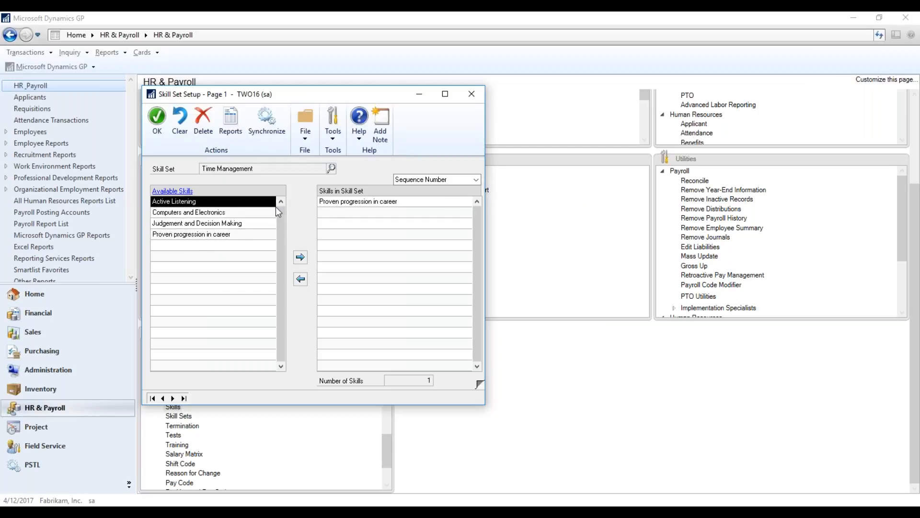
pyautogui.click(394, 202)
pyautogui.click(227, 235)
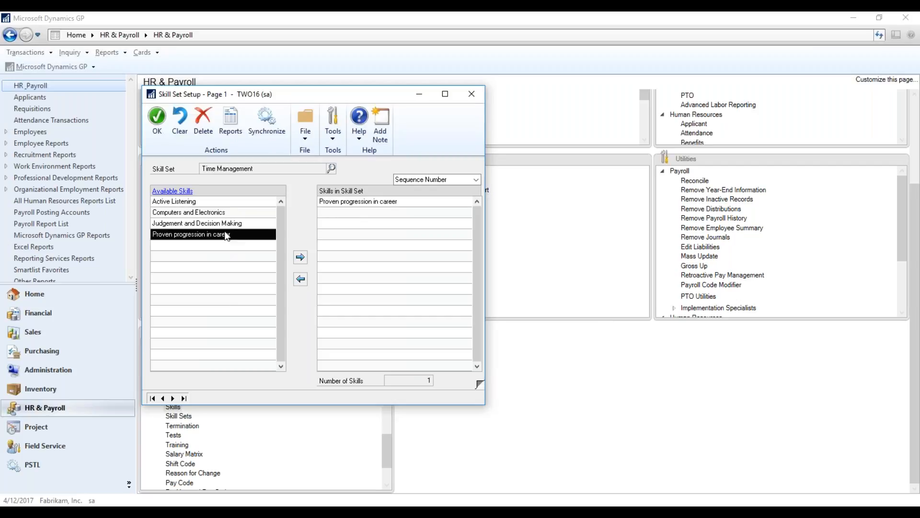
pyautogui.click(300, 257)
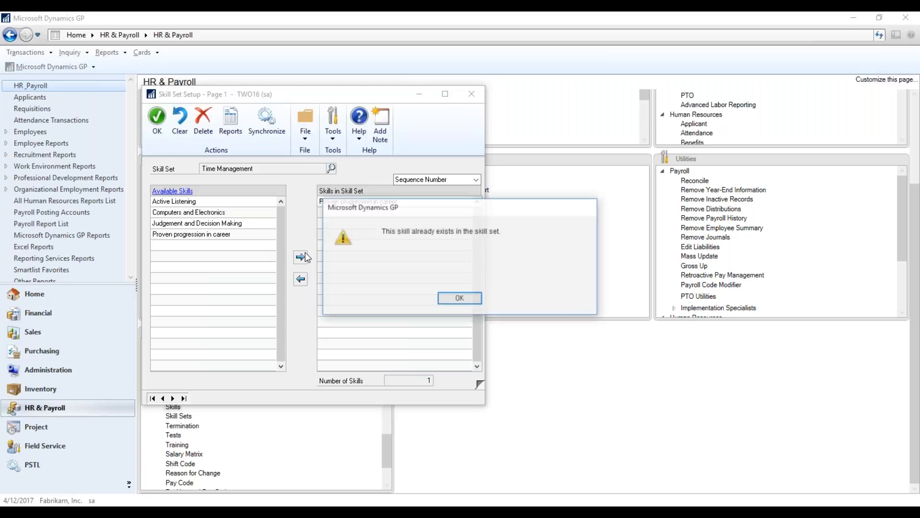
pyautogui.click(459, 299)
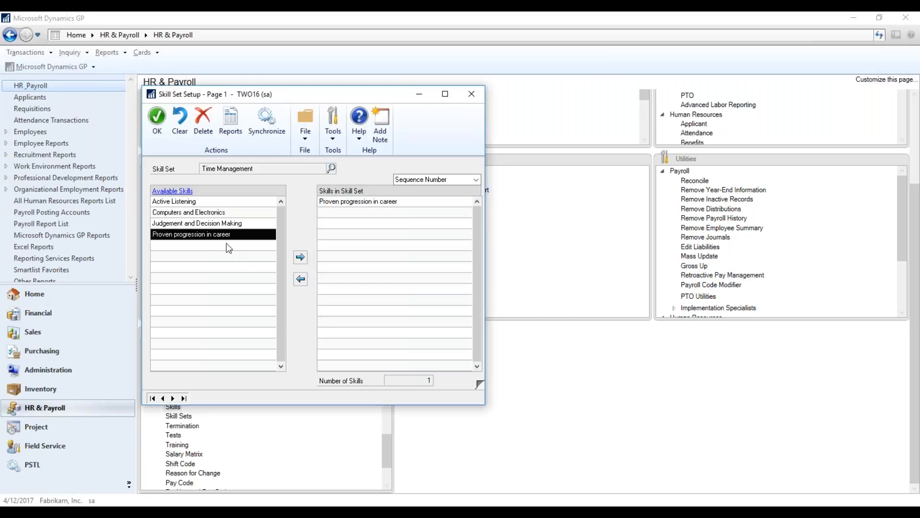
# Reload the Time Management skill set and add the Judgement and Decision Making skill to it.
pyautogui.click(332, 169)
pyautogui.click(369, 173)
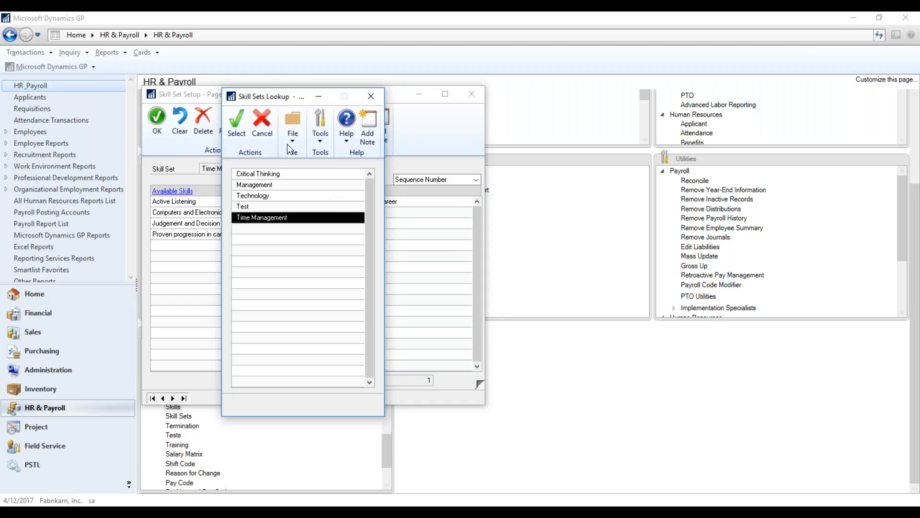
pyautogui.click(237, 133)
pyautogui.click(230, 223)
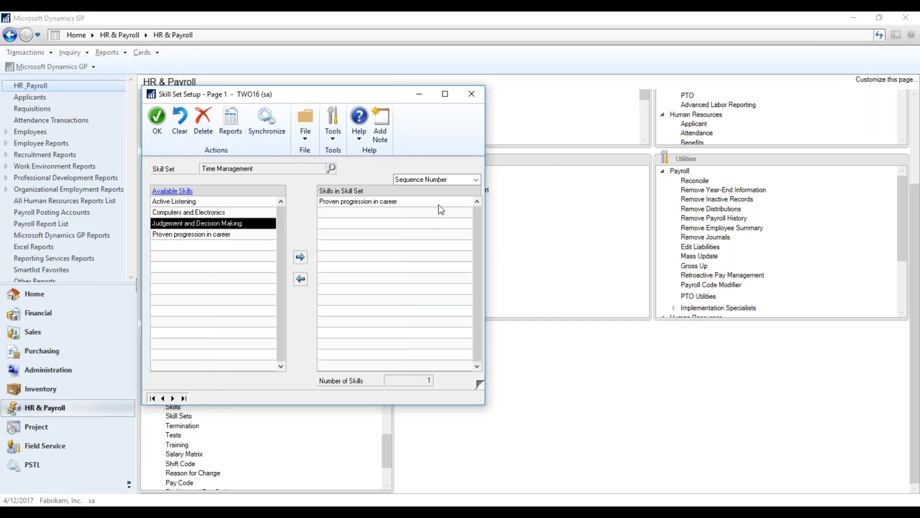
pyautogui.click(301, 257)
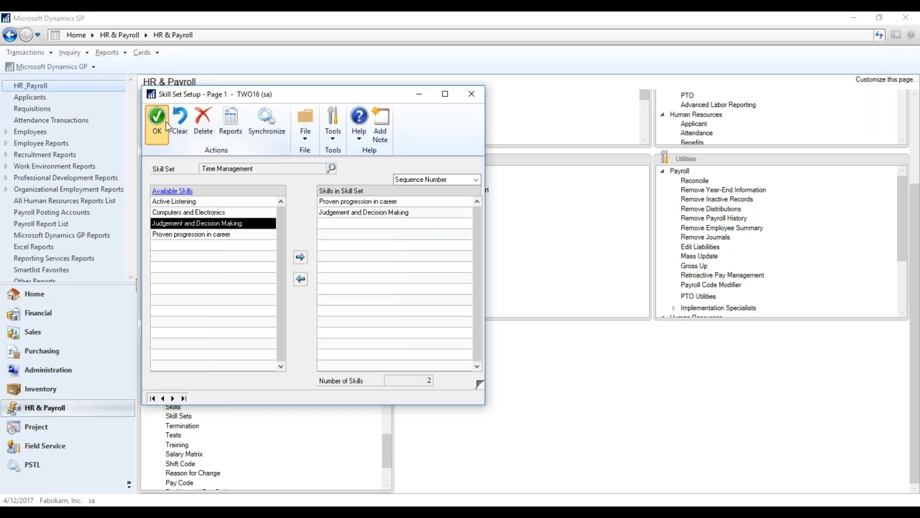
# Check the skill sequence and required flags on the second page of Time Management, and save the skill set.
pyautogui.click(479, 384)
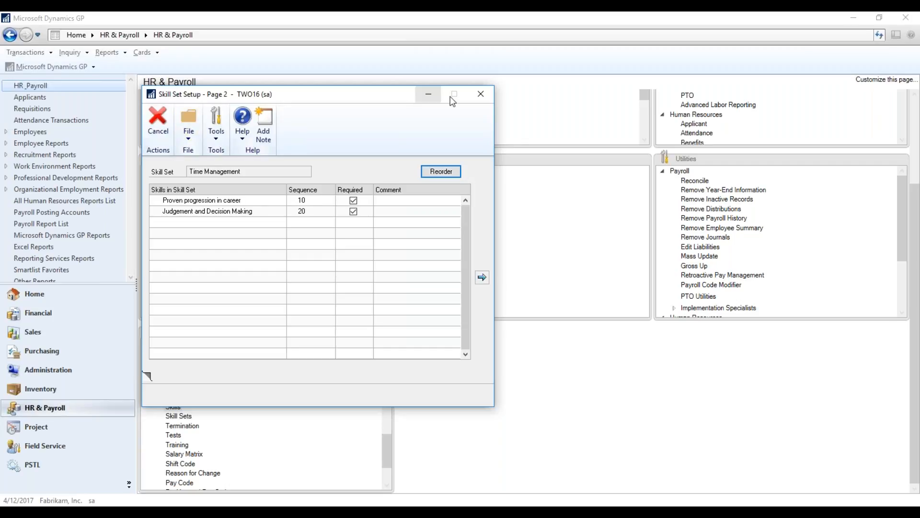
pyautogui.click(481, 93)
pyautogui.click(157, 117)
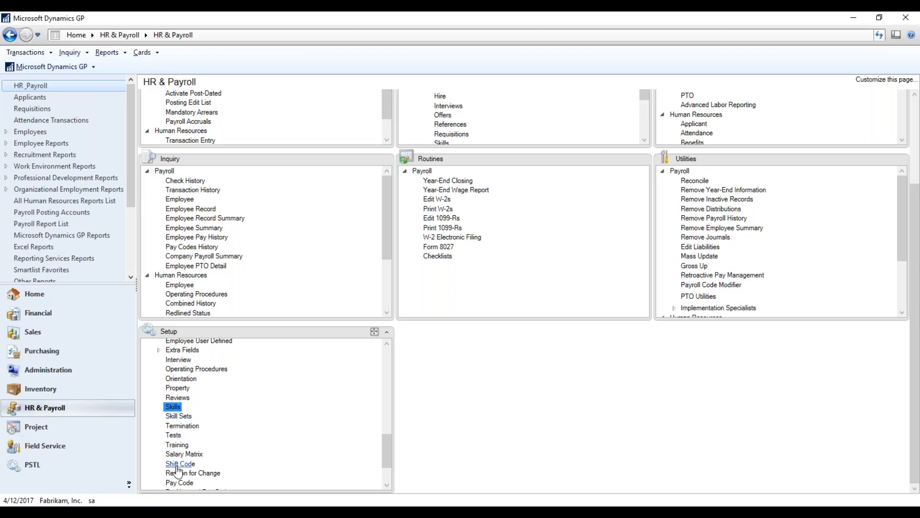
# Open the Tests setup to view its test and test code fields, and close it.
pyautogui.click(173, 435)
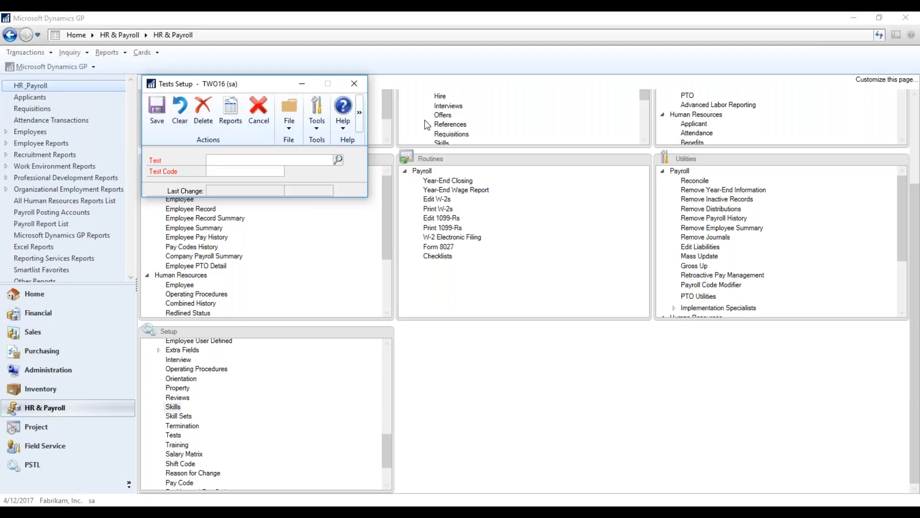
pyautogui.click(354, 82)
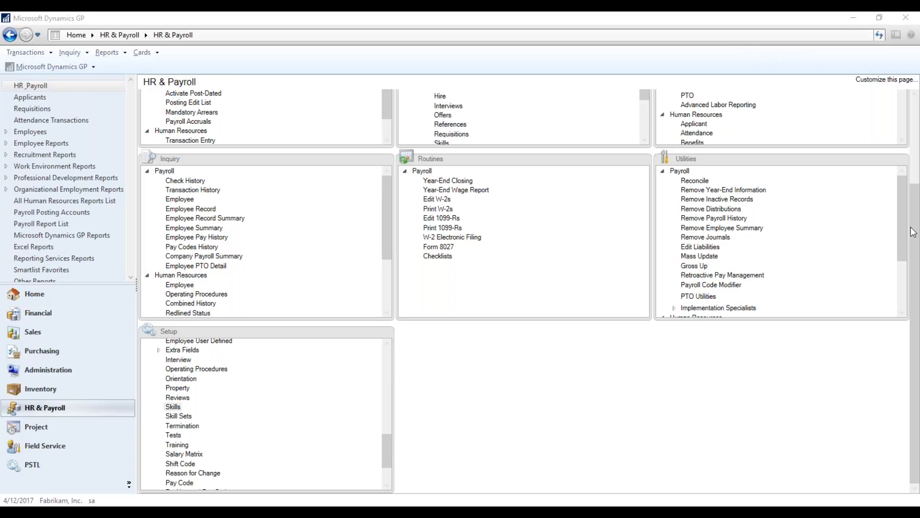
# Open the Requisitions window from the Human Resources applicant cards.
pyautogui.moveTo(917, 204); pyautogui.dragTo(919, 56)
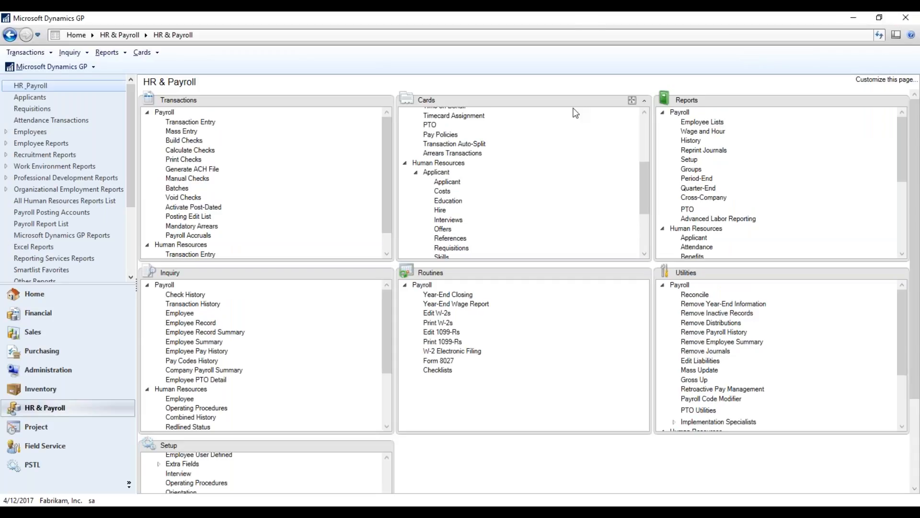
pyautogui.moveTo(643, 168); pyautogui.dragTo(652, 96)
pyautogui.moveTo(644, 128); pyautogui.dragTo(656, 187)
pyautogui.click(416, 135)
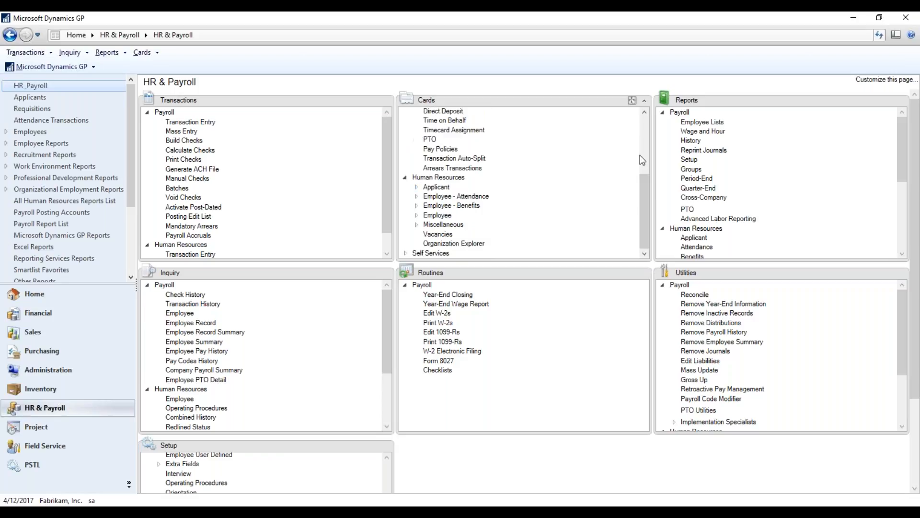
pyautogui.click(433, 188)
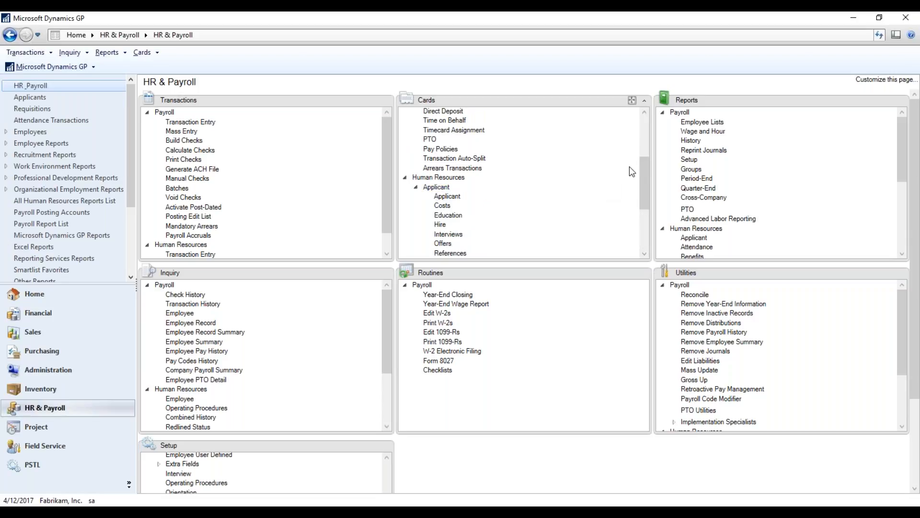
pyautogui.moveTo(643, 165); pyautogui.dragTo(647, 192)
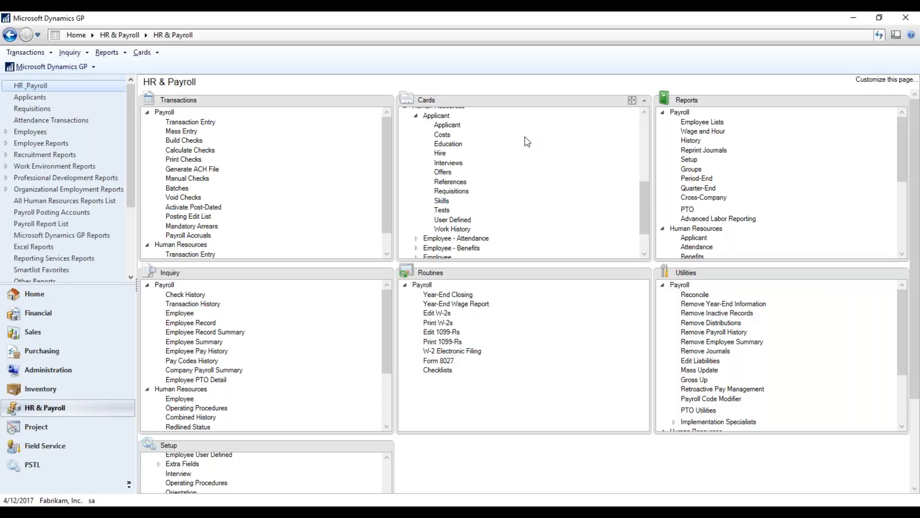
pyautogui.click(451, 191)
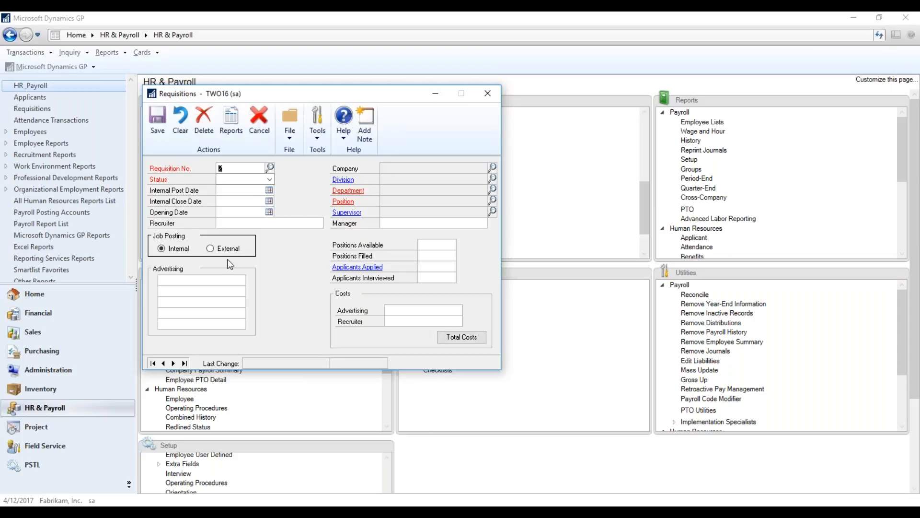
# Close the Requisitions window, open the Applicant card, and load the existing applicant's record.
pyautogui.click(486, 95)
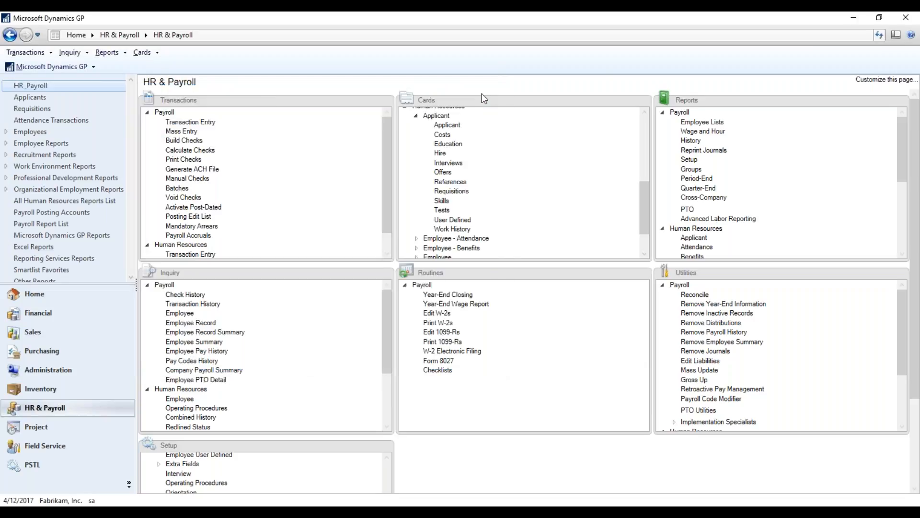
pyautogui.click(455, 126)
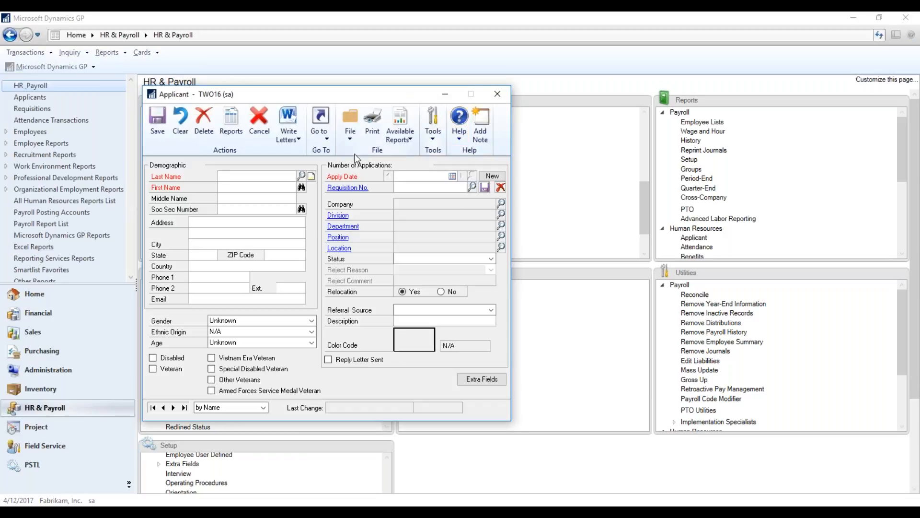
pyautogui.moveTo(343, 99); pyautogui.dragTo(440, 49)
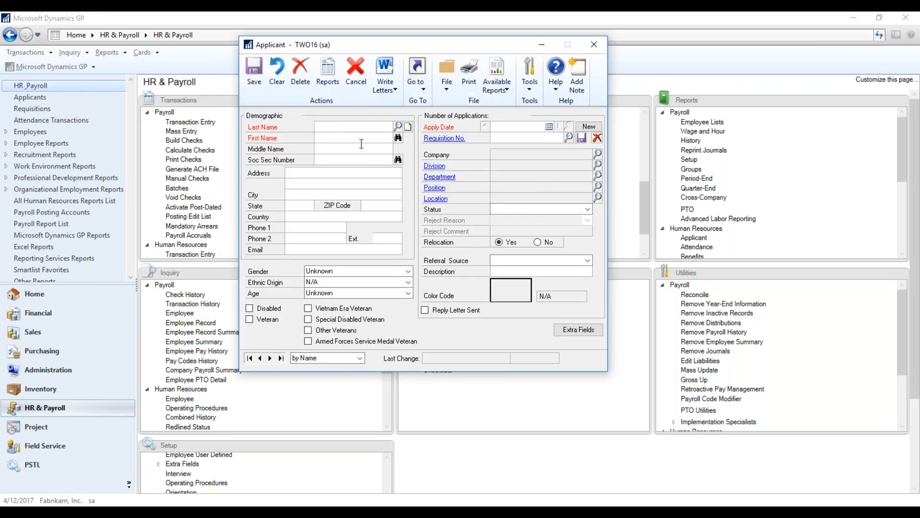
pyautogui.click(398, 126)
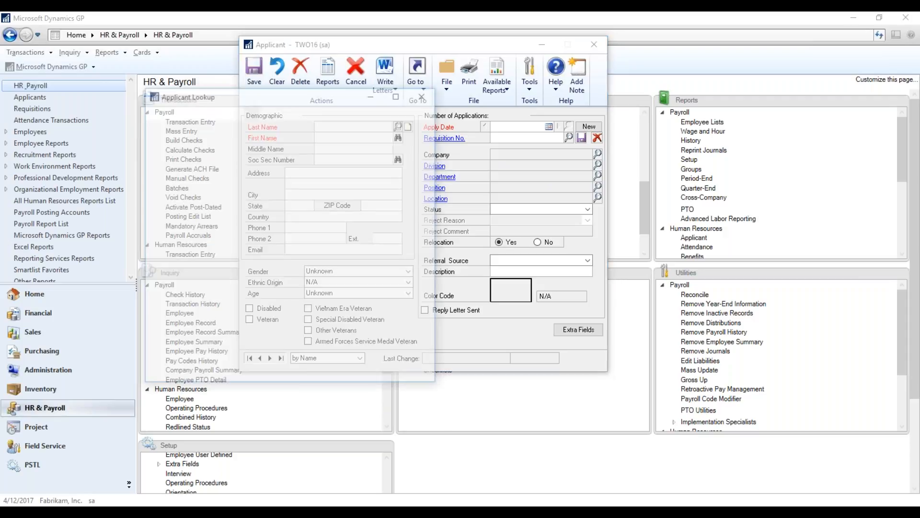
pyautogui.doubleClick(174, 215)
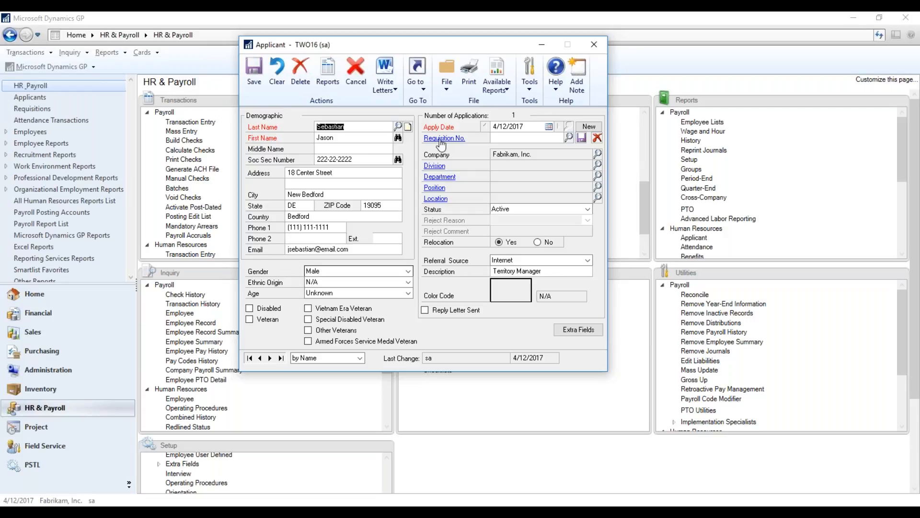
# Assign requisition 1 to the applicant's application, and start a new application while saving the changes.
pyautogui.click(569, 138)
pyautogui.doubleClick(295, 193)
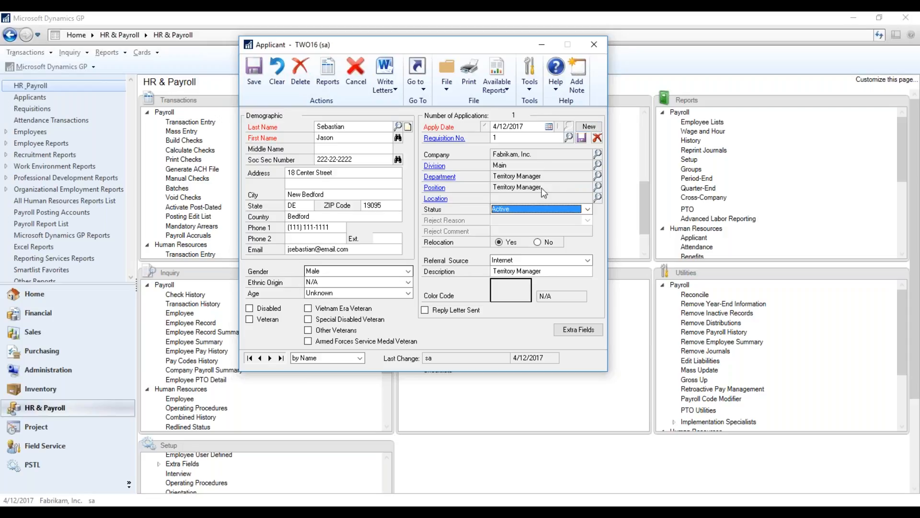
pyautogui.click(589, 127)
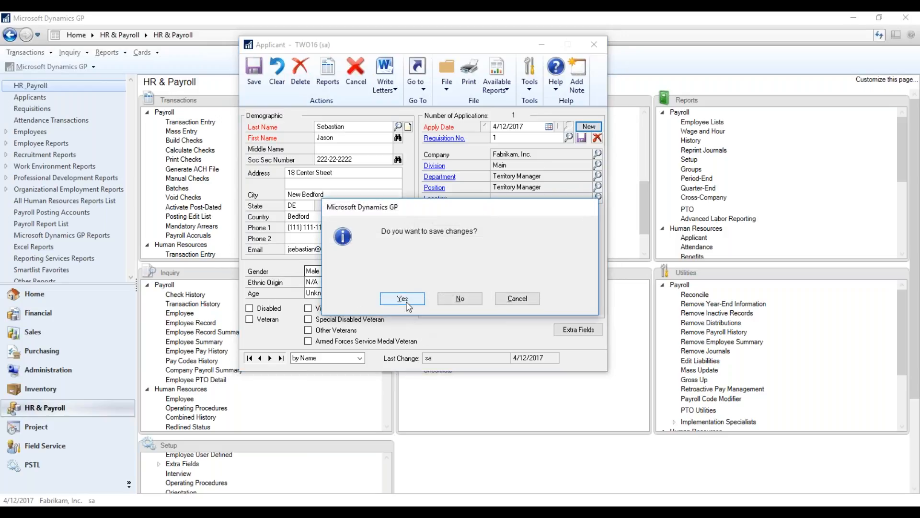
pyautogui.click(403, 298)
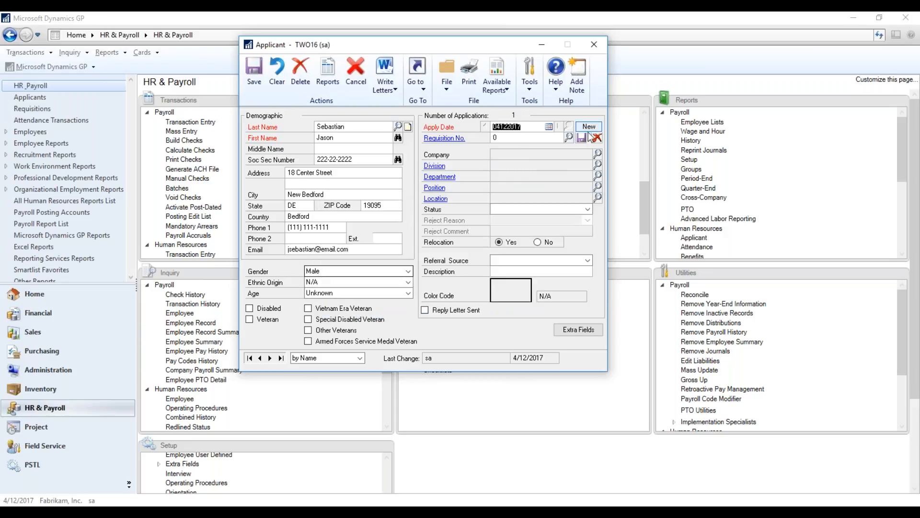
# Link the new application dated 4/12/2017 to requisition 1 and set its status to Active.
pyautogui.press('Tab')
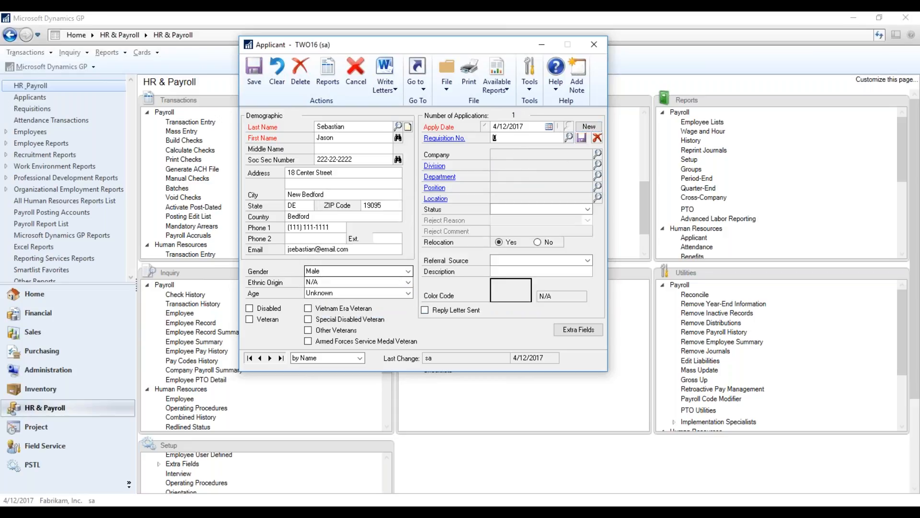
pyautogui.click(568, 137)
pyautogui.doubleClick(314, 193)
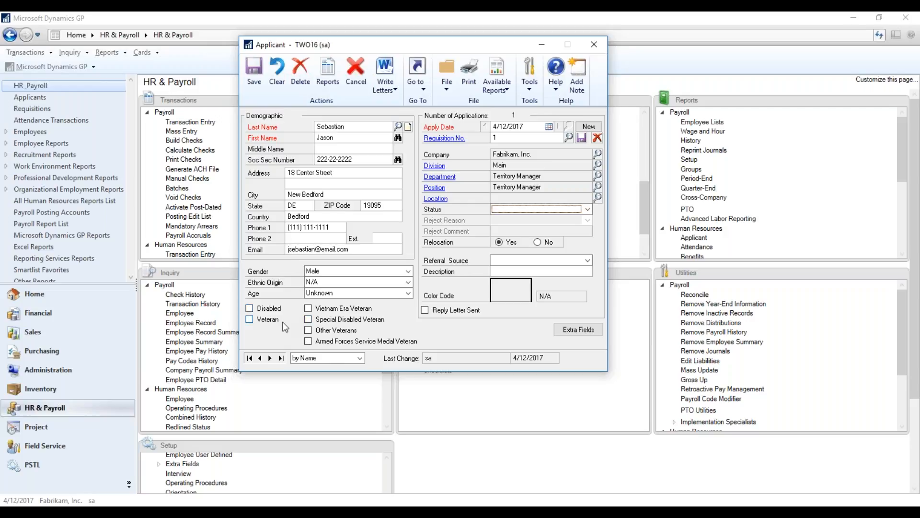
pyautogui.click(588, 210)
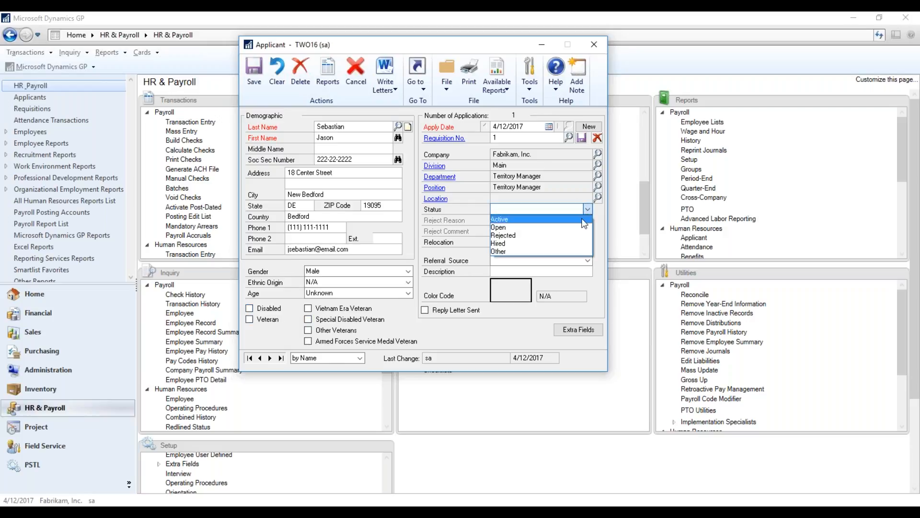
pyautogui.click(585, 220)
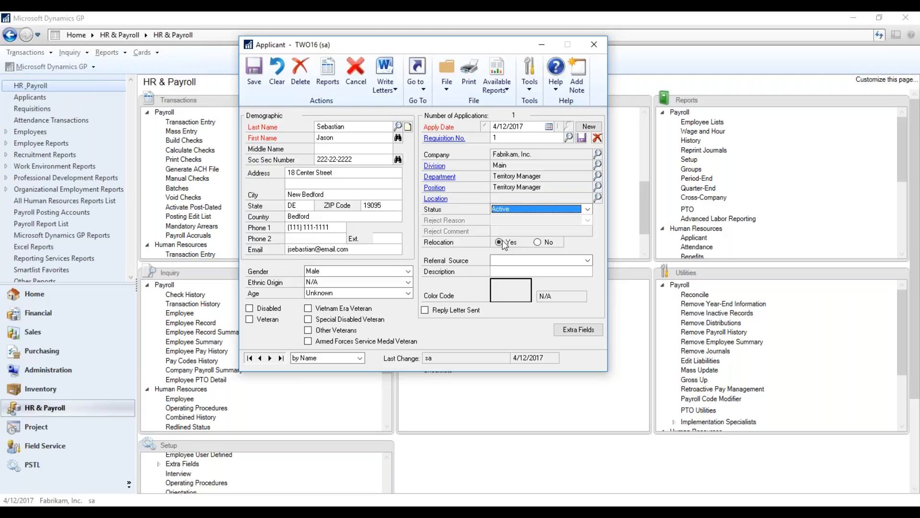
# Set the new application's referral source to Internet with the description Indeed.
pyautogui.click(587, 260)
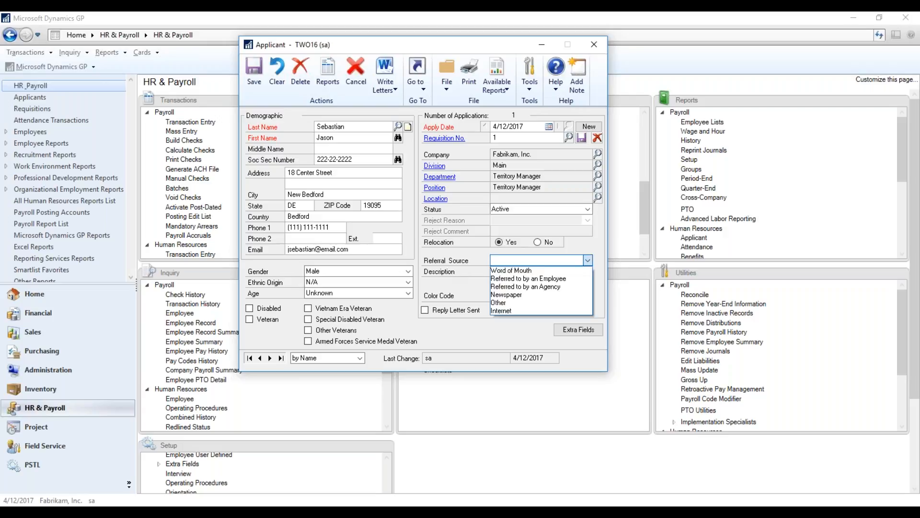
pyautogui.click(545, 309)
pyautogui.click(538, 270)
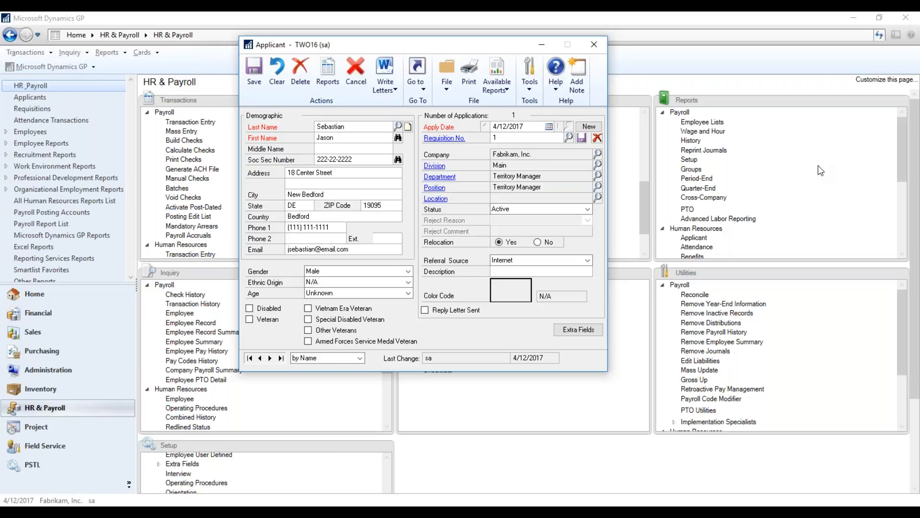
pyautogui.write('Indeed')
# Cycle through the application's color codes back to N/A, and switch the Reply Letter Sent flag on and off.
pyautogui.click(511, 296)
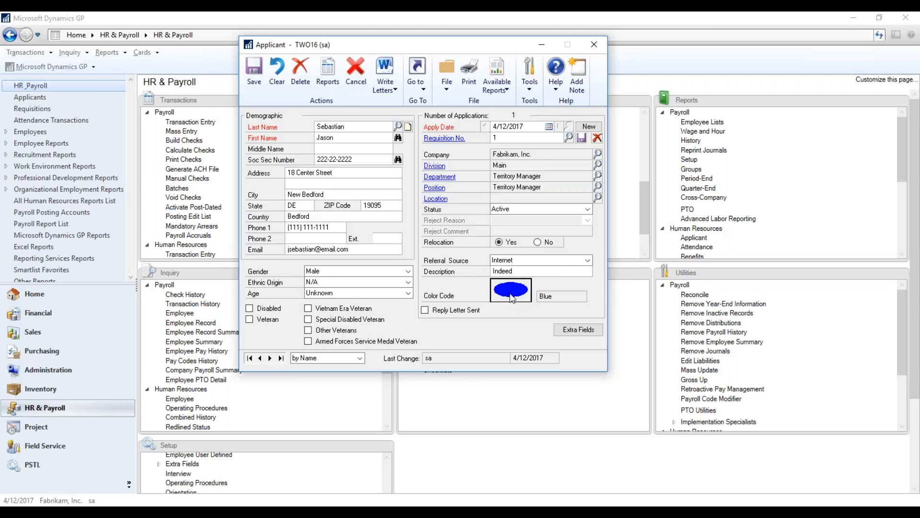
pyautogui.click(512, 298)
pyautogui.click(512, 298)
pyautogui.click(512, 297)
pyautogui.click(512, 298)
pyautogui.click(513, 298)
pyautogui.click(513, 298)
pyautogui.click(512, 298)
pyautogui.click(513, 297)
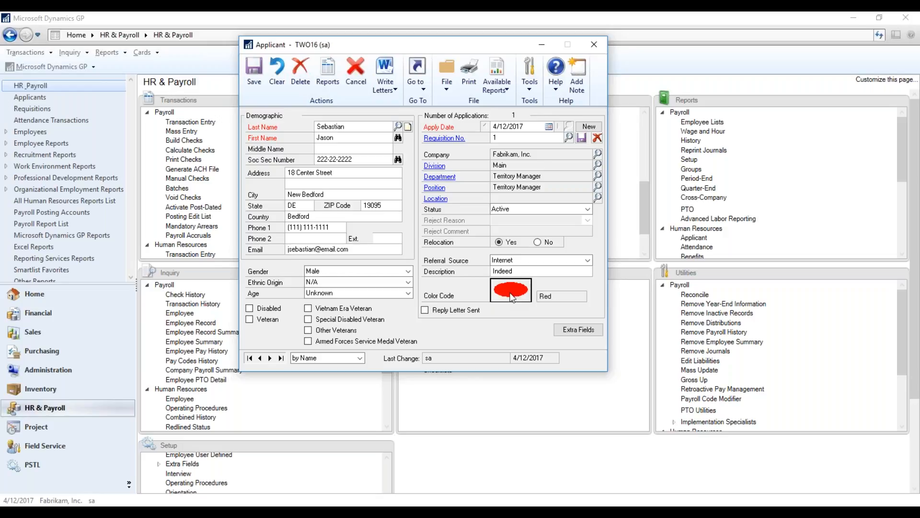
pyautogui.click(512, 298)
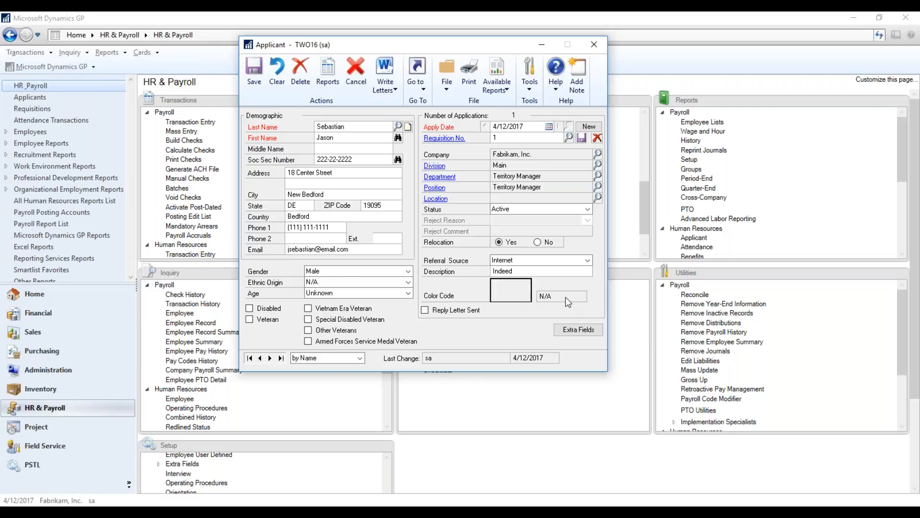
pyautogui.click(506, 296)
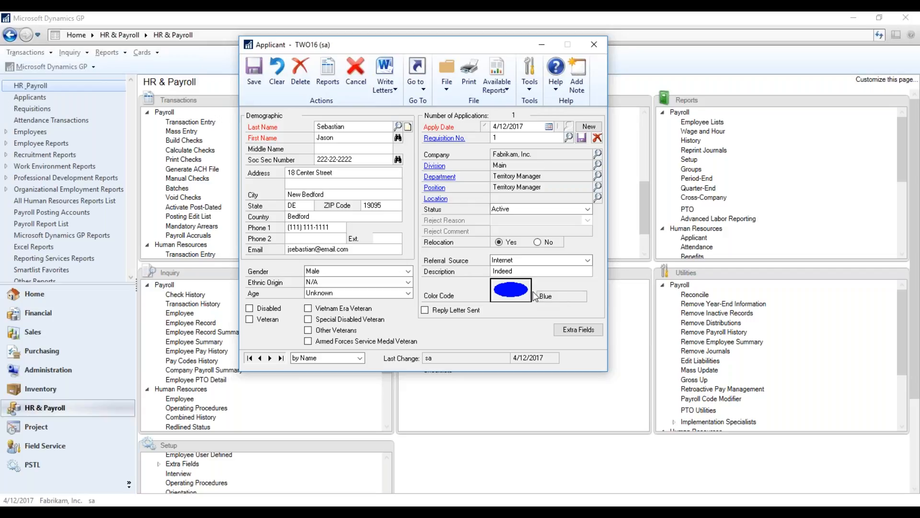
pyautogui.click(512, 297)
pyautogui.click(512, 297)
pyautogui.click(513, 297)
pyautogui.click(512, 297)
pyautogui.click(425, 311)
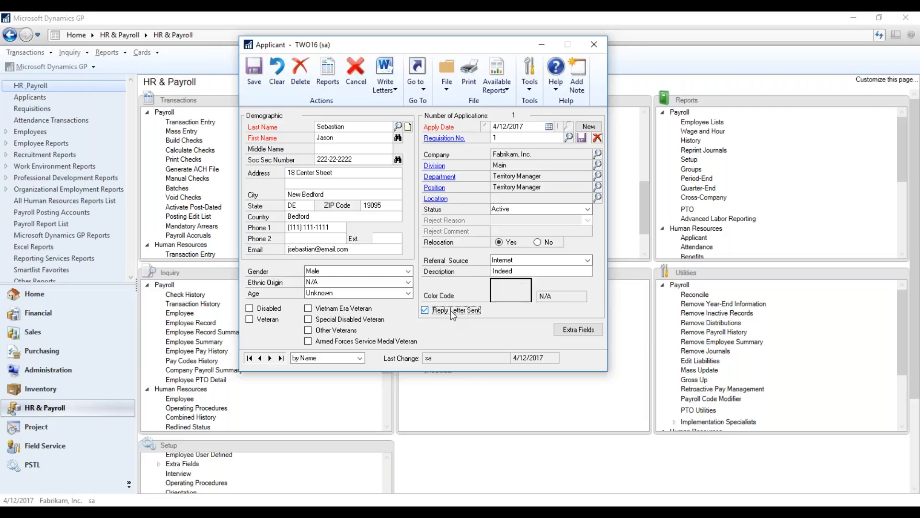
pyautogui.click(427, 310)
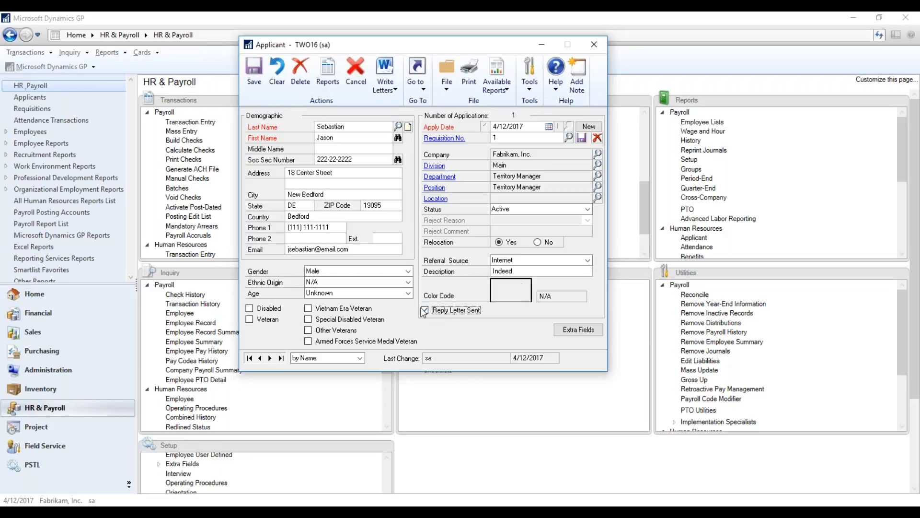
# Save the new application while opening the applicant's extra fields for viewing, and close the applicant record.
pyautogui.click(587, 336)
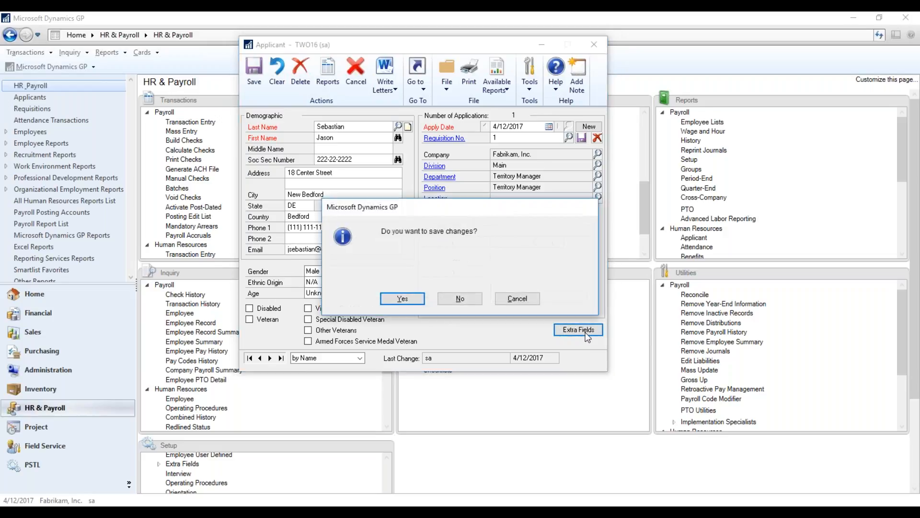
pyautogui.click(402, 298)
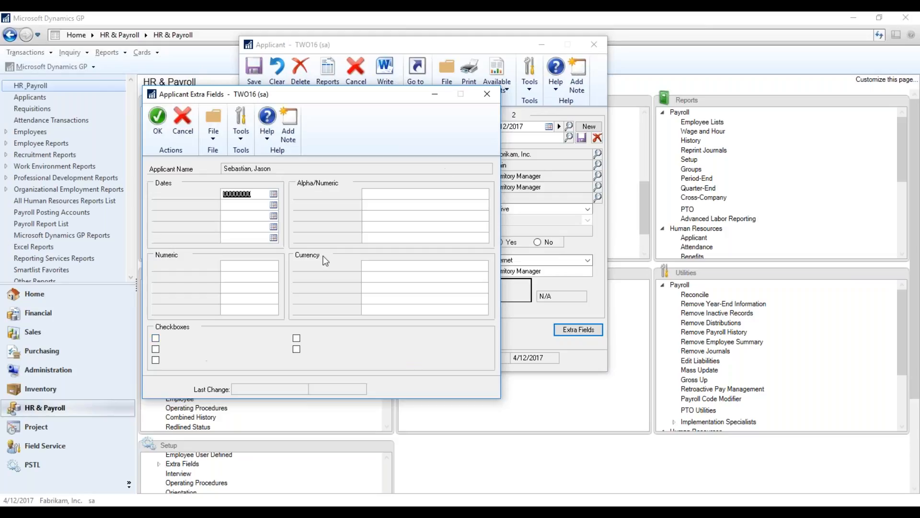
pyautogui.click(509, 85)
pyautogui.click(488, 94)
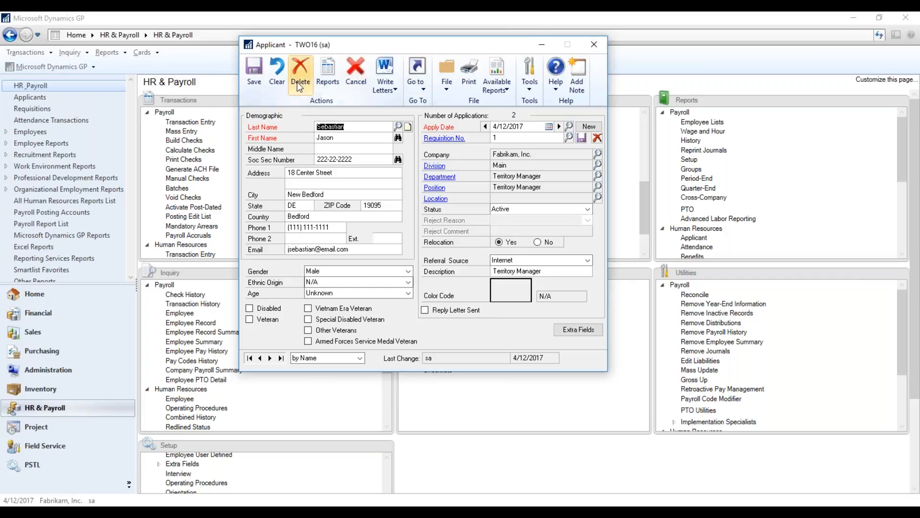
pyautogui.click(258, 80)
pyautogui.click(595, 48)
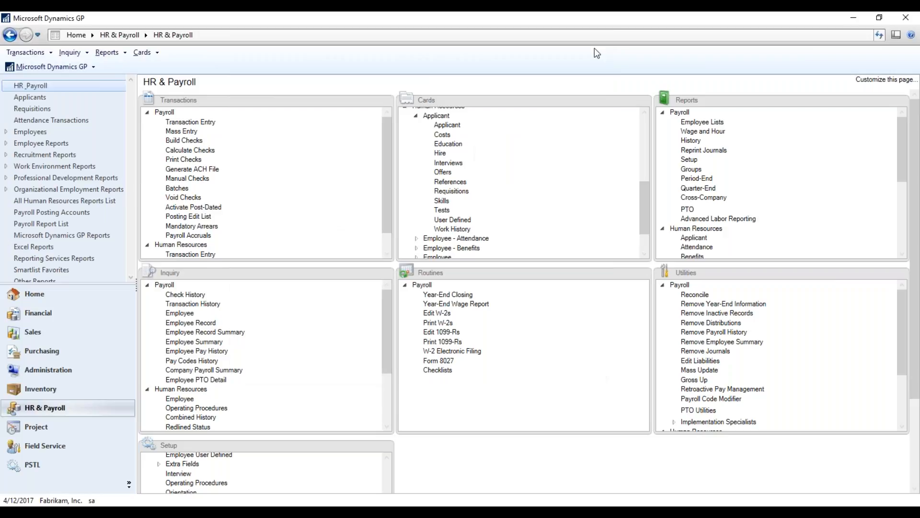
# Open the applicant Costs card and load the same applicant's costs for requisition 1.
pyautogui.click(445, 136)
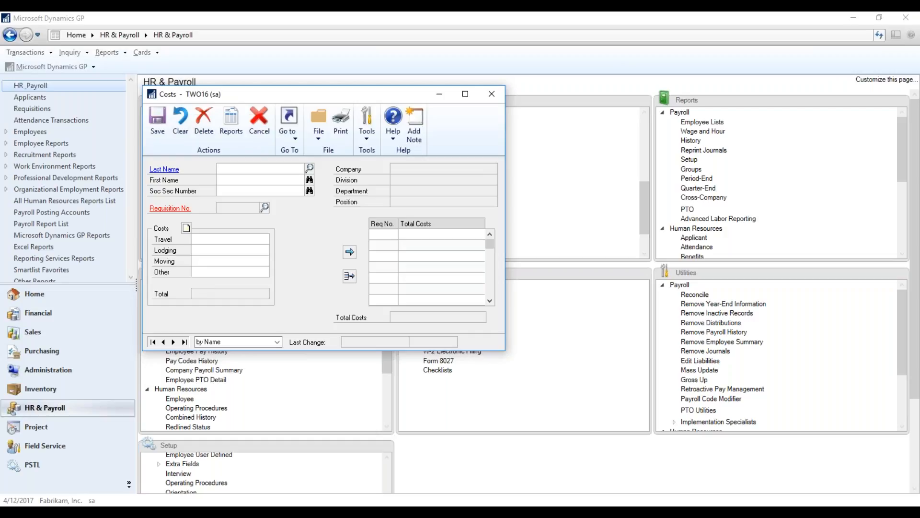
pyautogui.click(310, 180)
pyautogui.doubleClick(183, 216)
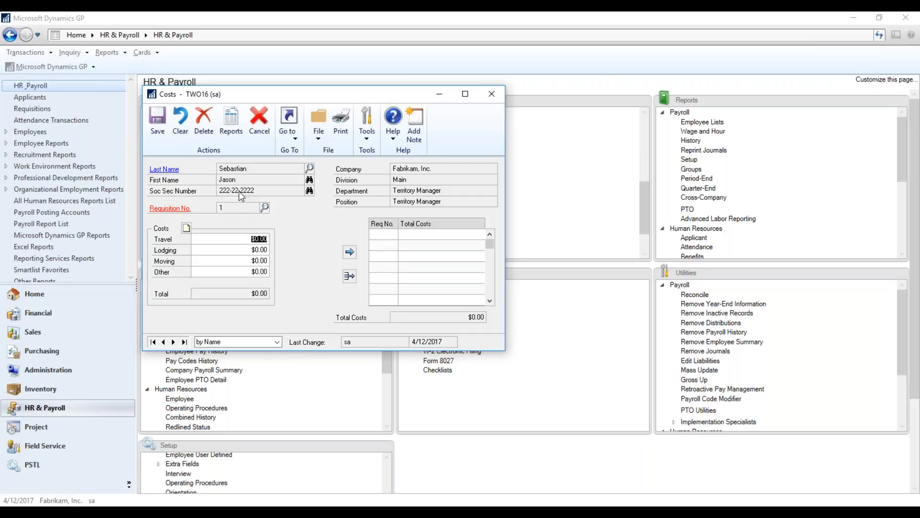
pyautogui.click(195, 239)
# View the note entry area attached to the applicant's costs and close it.
pyautogui.click(189, 229)
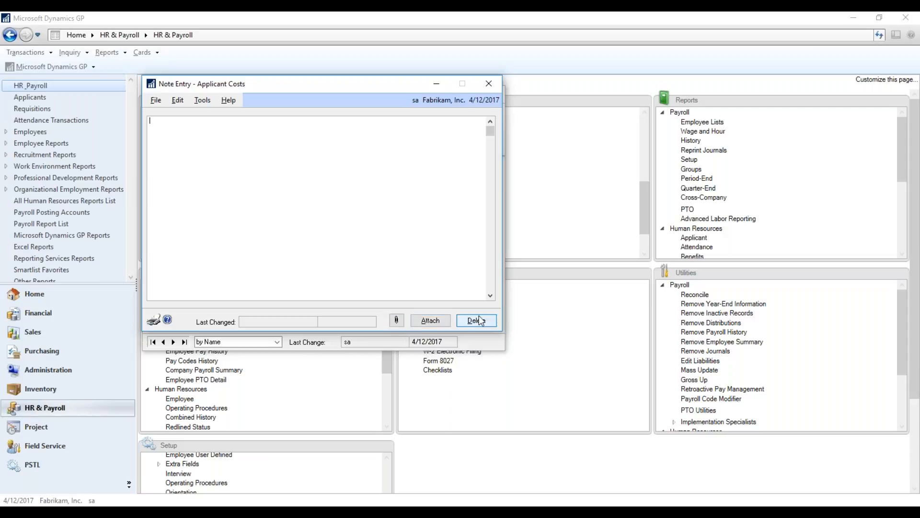
pyautogui.click(489, 84)
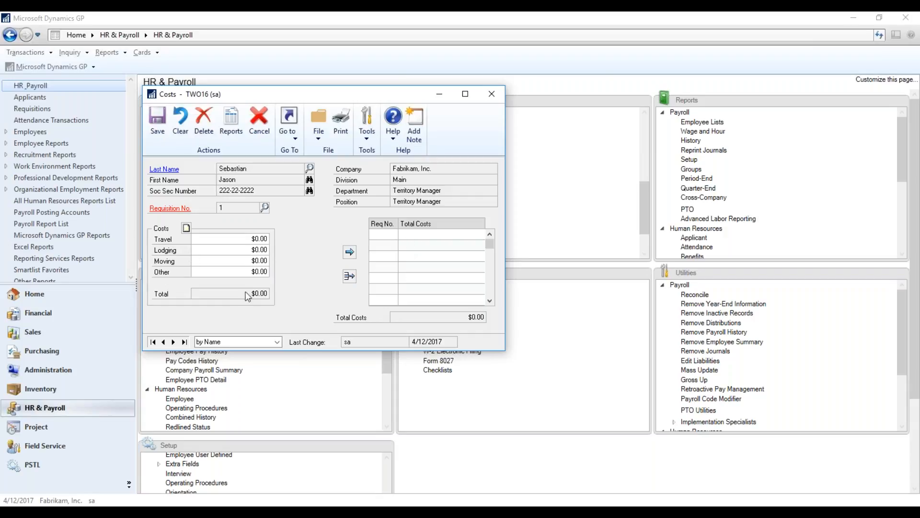
pyautogui.click(186, 228)
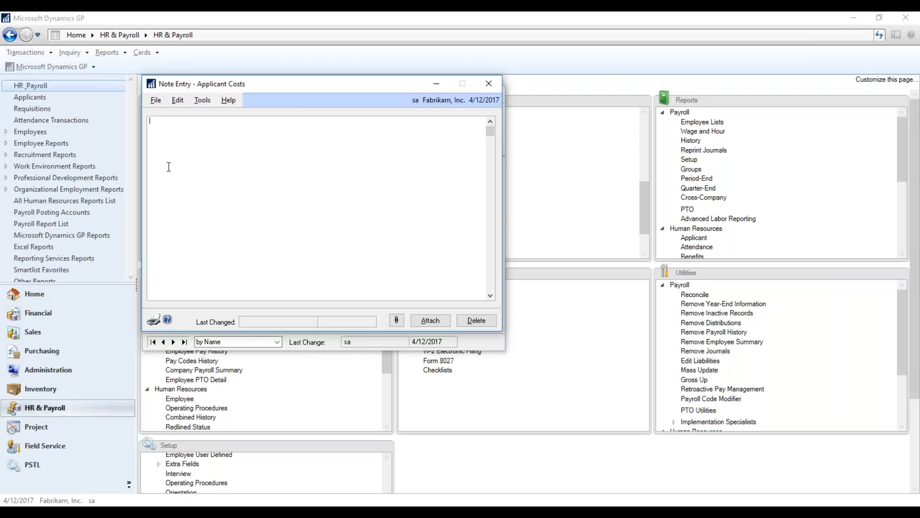
pyautogui.click(489, 82)
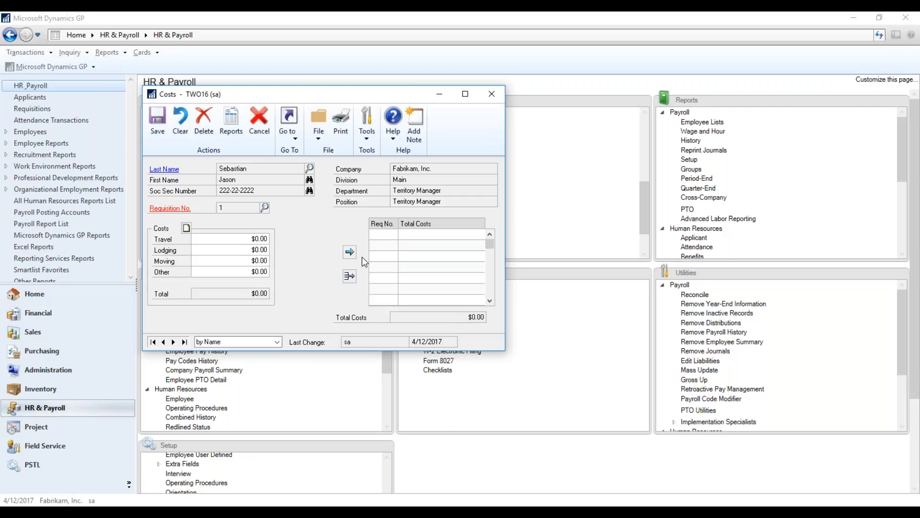
# Enter applicant costs of $100.00 for travel and $130.00 for lodging.
pyautogui.press('Tab')
pyautogui.write('1.00')
pyautogui.write('00')
pyautogui.press('Tab')
pyautogui.write('130.00')
pyautogui.press('Tab')
pyautogui.press('Tab')
# Add the entered costs to the requisition cost list, and save and close the Costs card.
pyautogui.click(349, 253)
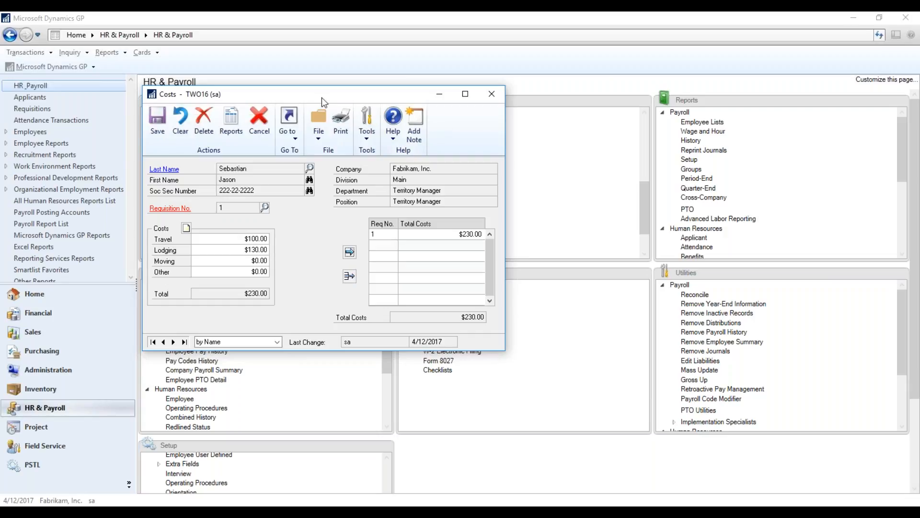
pyautogui.click(159, 116)
pyautogui.click(491, 94)
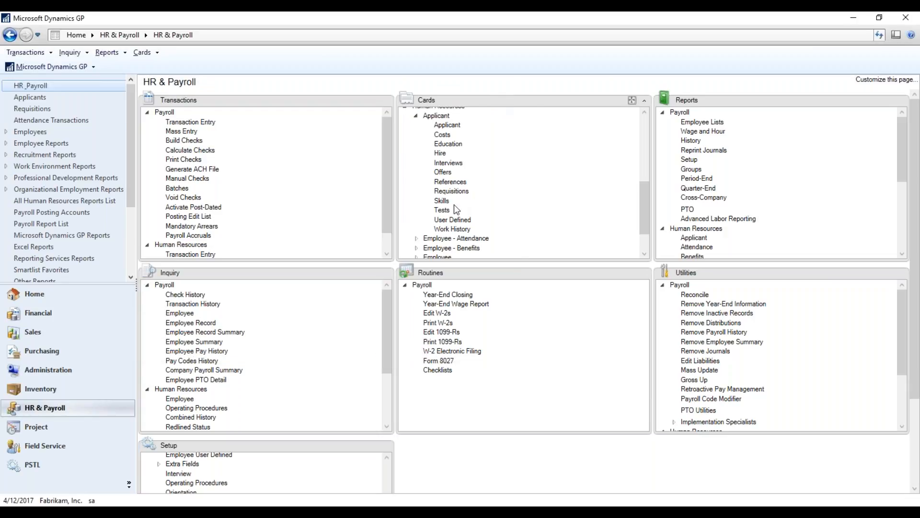
# Open the same applicant's education record and the note for the NDSU entry.
pyautogui.click(448, 143)
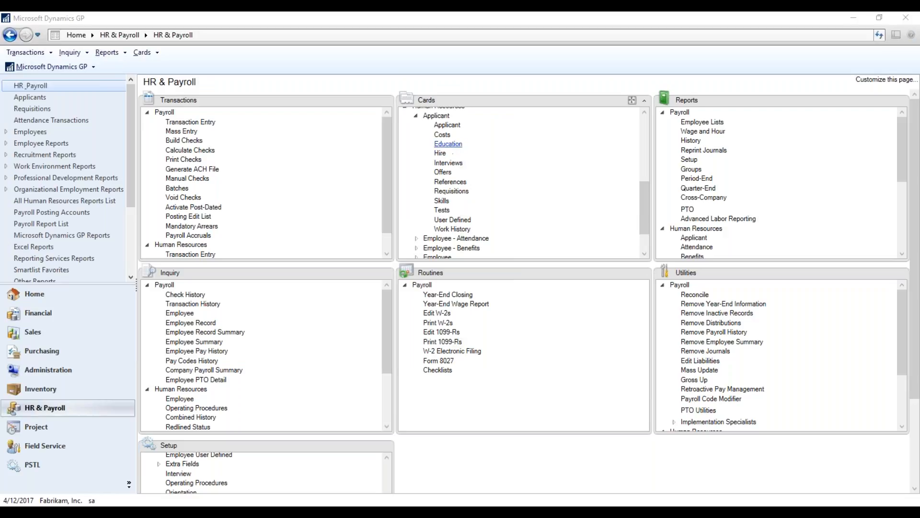
pyautogui.click(322, 169)
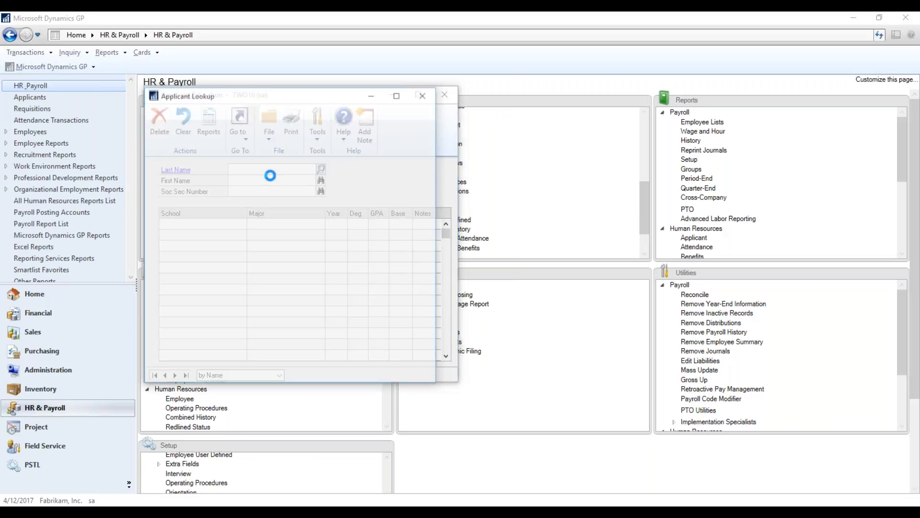
pyautogui.doubleClick(237, 214)
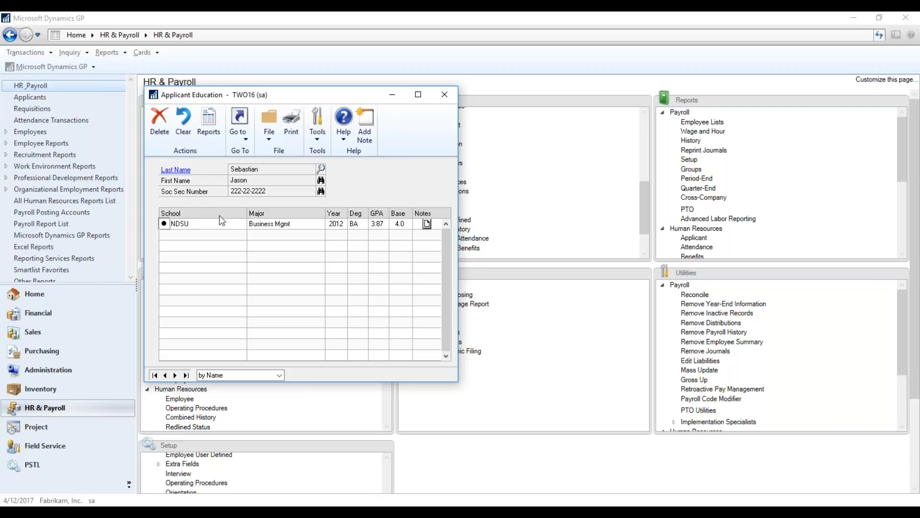
pyautogui.click(428, 221)
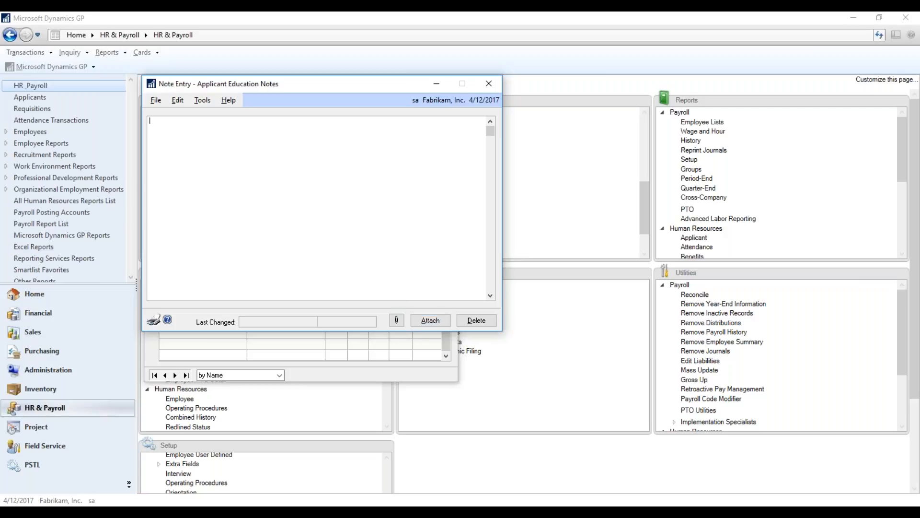
# Close the education note and record, and load the same applicant in the interview rating card.
pyautogui.click(489, 85)
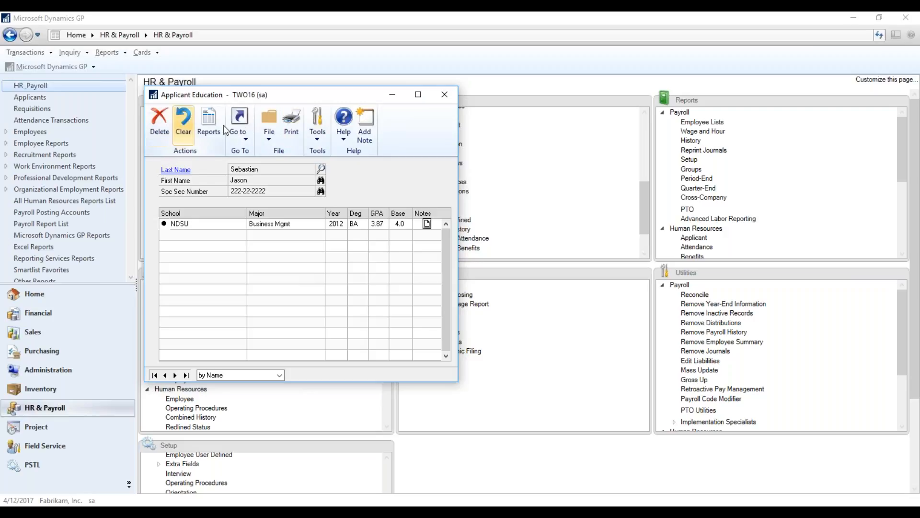
pyautogui.click(445, 95)
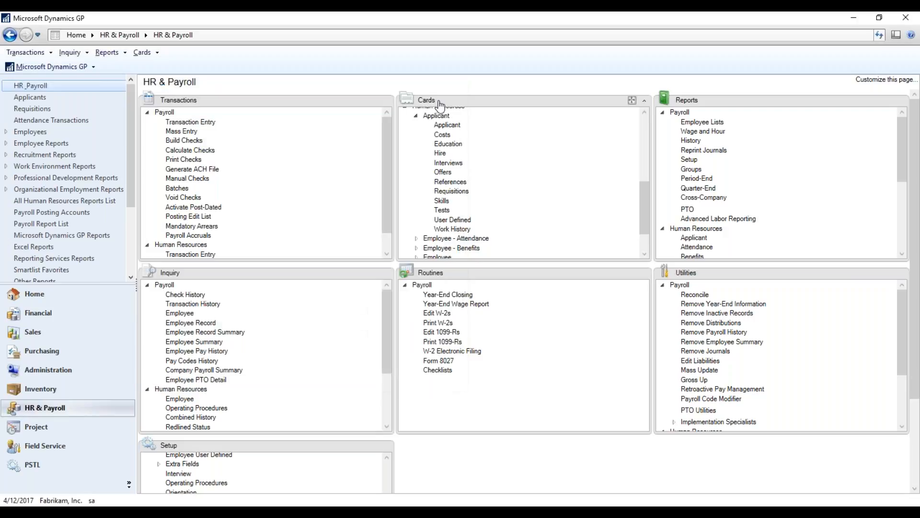
pyautogui.click(442, 166)
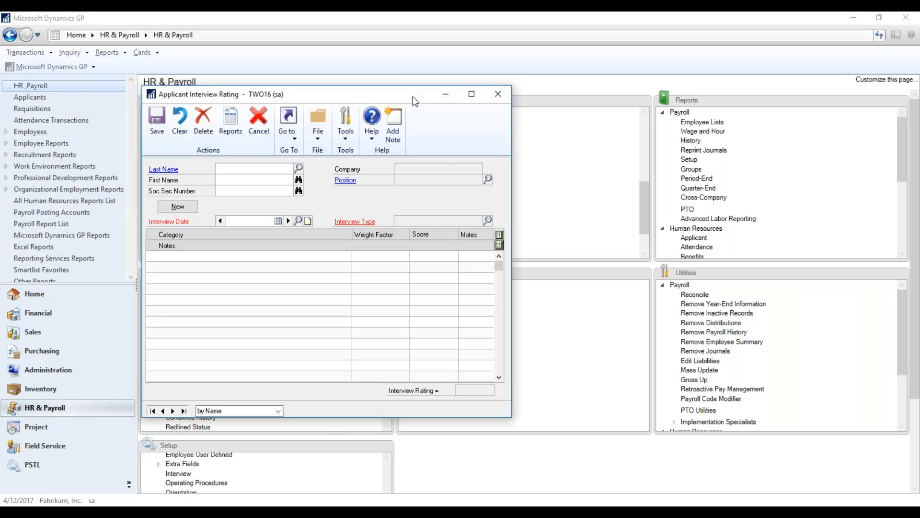
pyautogui.moveTo(426, 99); pyautogui.dragTo(497, 40)
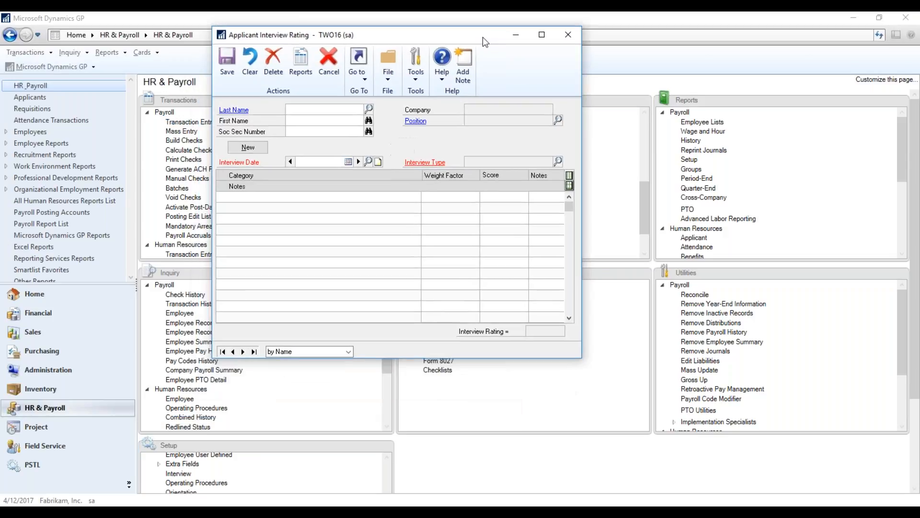
pyautogui.click(373, 113)
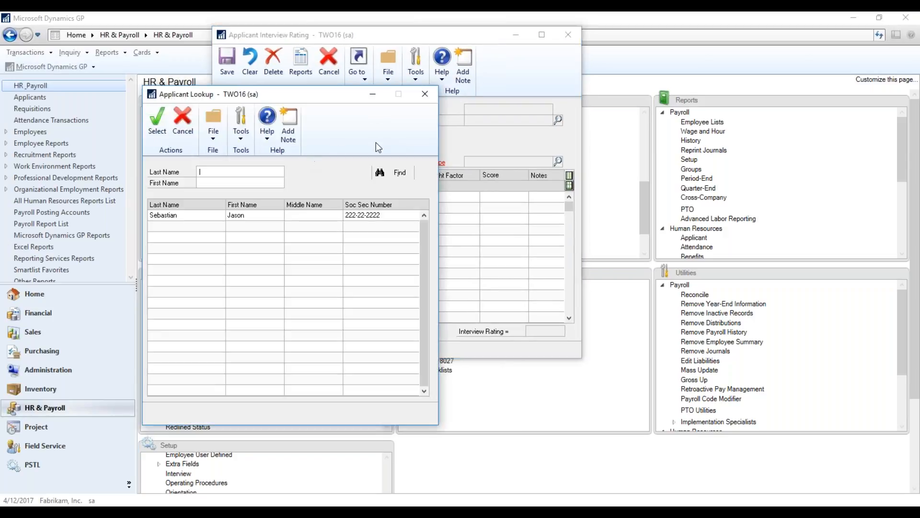
pyautogui.doubleClick(237, 217)
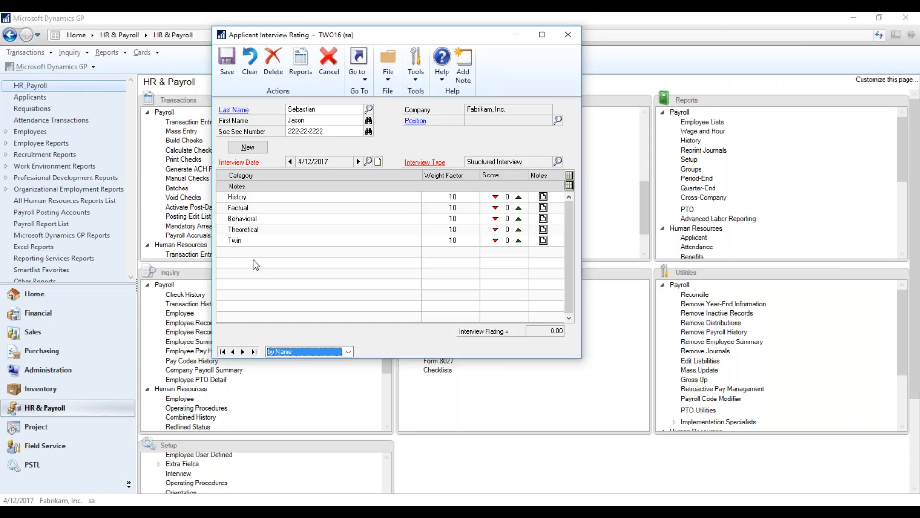
# Change the applicant's interview type to Structure.
pyautogui.click(331, 197)
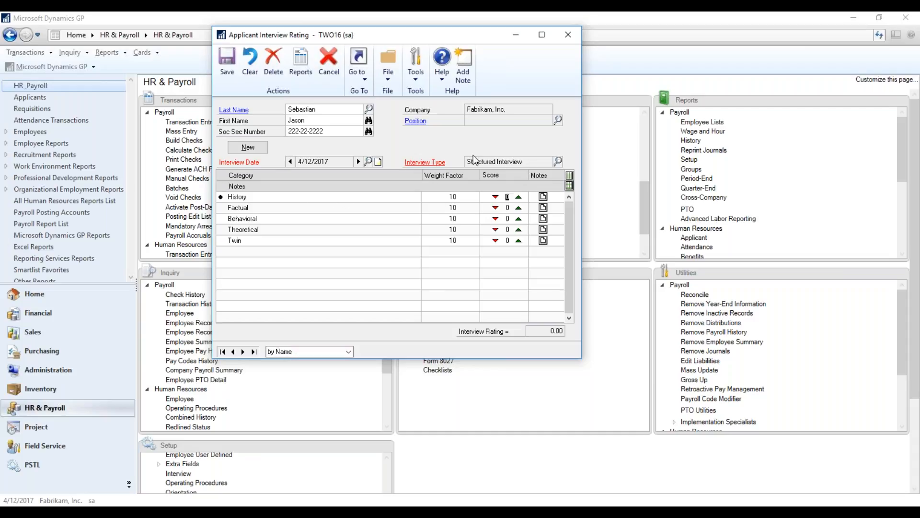
pyautogui.click(559, 160)
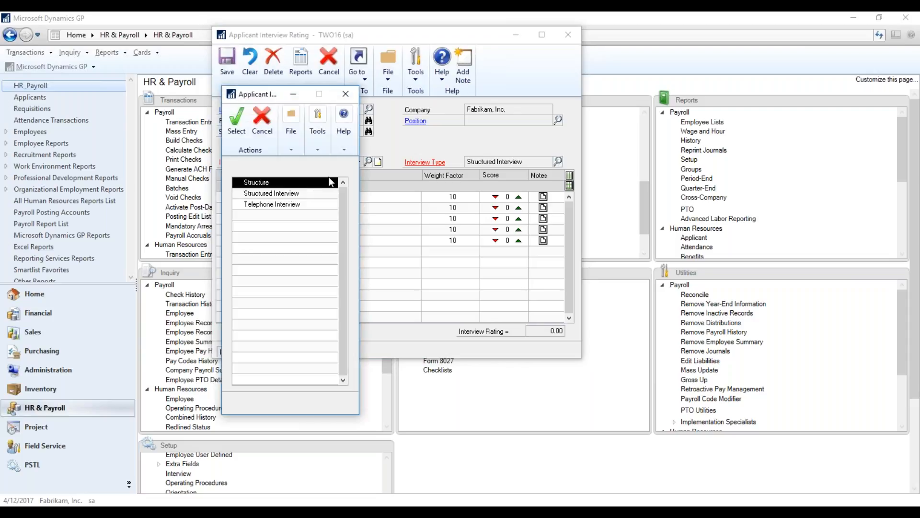
pyautogui.click(284, 194)
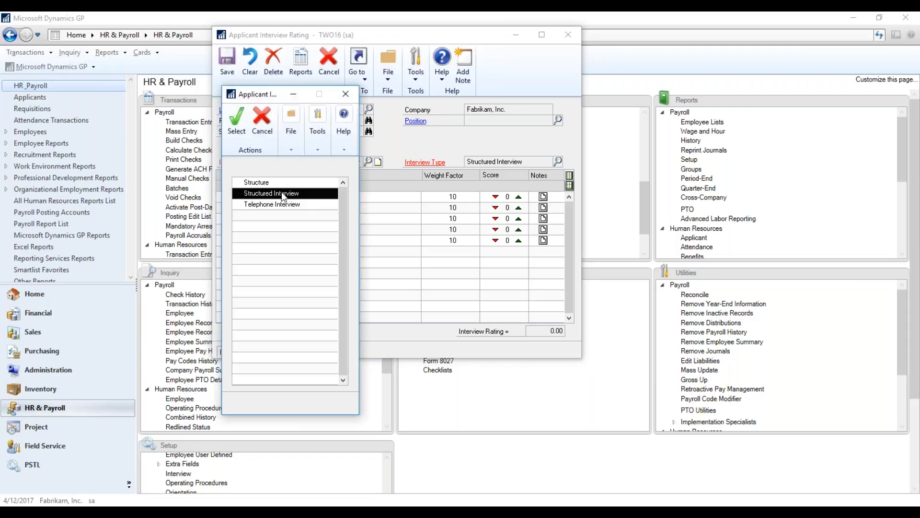
pyautogui.click(284, 205)
pyautogui.click(284, 195)
pyautogui.click(284, 182)
pyautogui.click(230, 117)
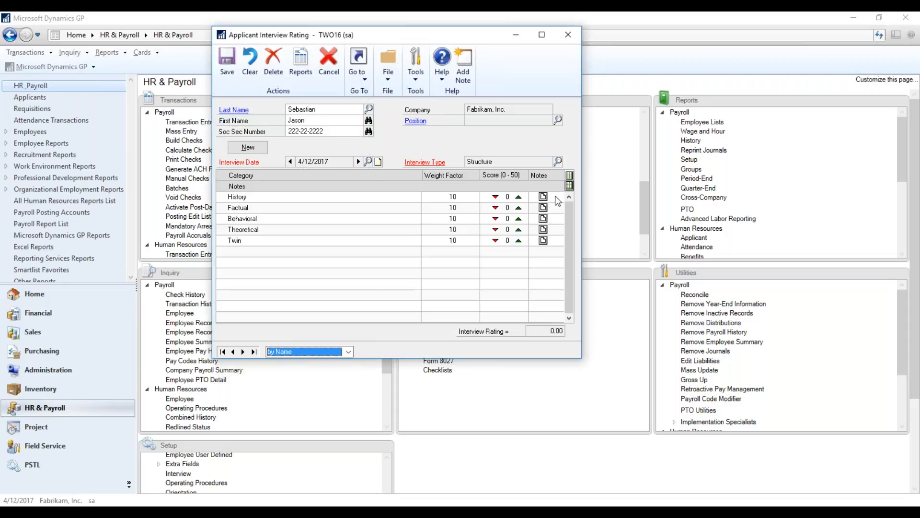
# View the note entry area for the History interview category and close it.
pyautogui.click(237, 199)
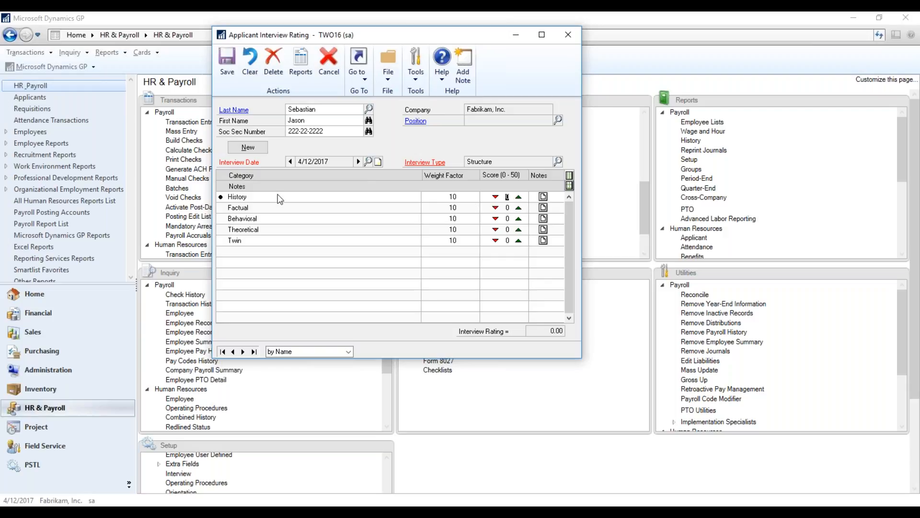
pyautogui.click(543, 196)
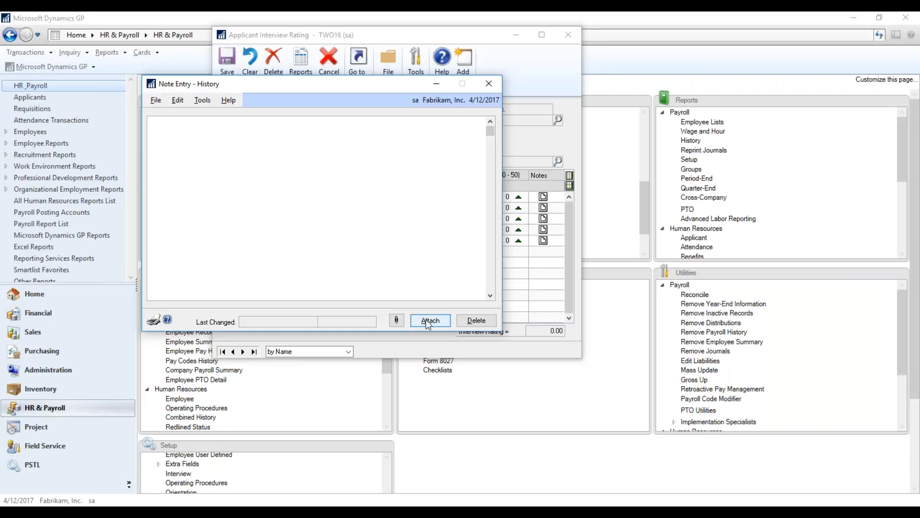
pyautogui.click(489, 85)
# Raise the interview scores for the History, Factual, Behavioral, Theoretical and Twin categories.
pyautogui.click(519, 196)
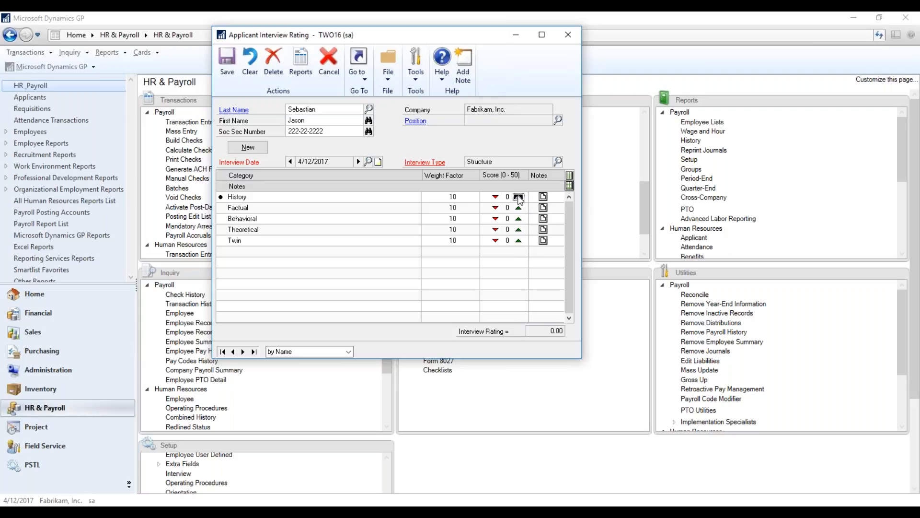
pyautogui.click(518, 197)
pyautogui.click(518, 196)
pyautogui.press('Tab')
pyautogui.click(518, 208)
pyautogui.click(518, 208)
pyautogui.click(518, 208)
pyautogui.click(518, 208)
pyautogui.click(519, 219)
pyautogui.click(519, 219)
pyautogui.click(518, 219)
pyautogui.click(518, 230)
pyautogui.click(518, 229)
pyautogui.click(518, 229)
pyautogui.click(519, 241)
pyautogui.click(518, 241)
# Save the applicant's interview rating and close the card.
pyautogui.click(267, 230)
pyautogui.click(221, 57)
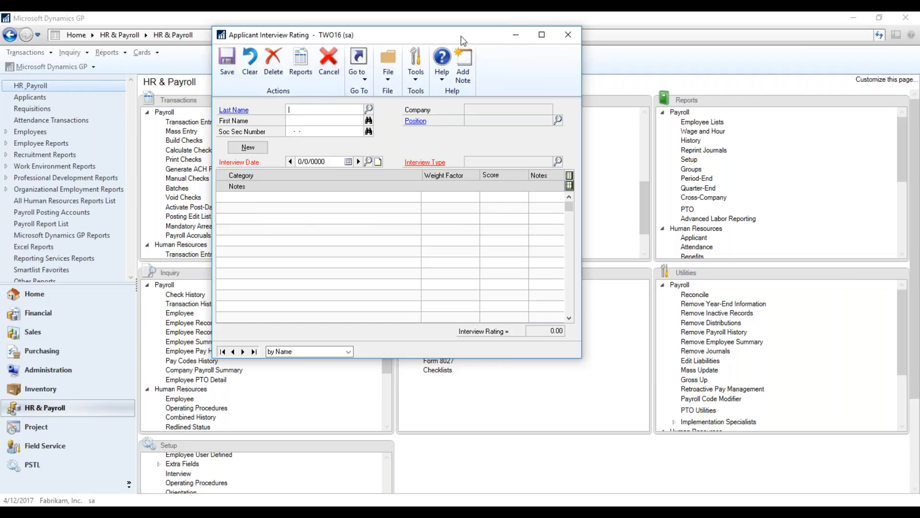
pyautogui.moveTo(463, 41)
pyautogui.mouseDown()
pyautogui.moveTo(489, 38)
pyautogui.moveTo(463, 54)
pyautogui.mouseUp()
pyautogui.click(570, 49)
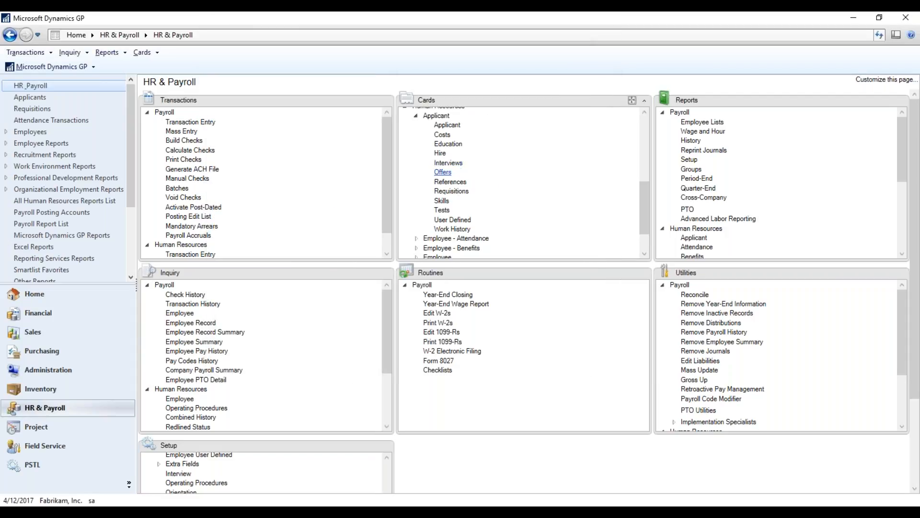
# Open the same applicant's references and look over the Previous Boss and Co-Worker entries.
pyautogui.click(447, 182)
pyautogui.click(298, 171)
pyautogui.click(280, 216)
pyautogui.doubleClick(280, 217)
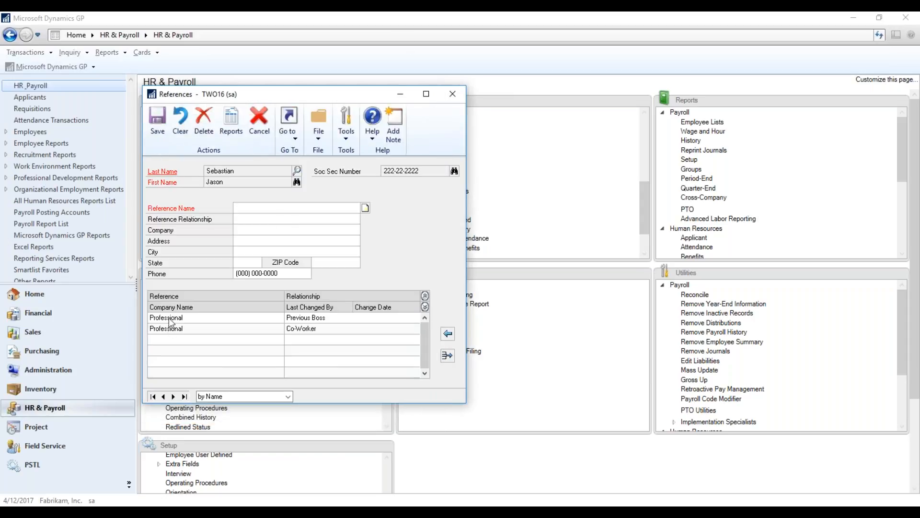
pyautogui.click(168, 319)
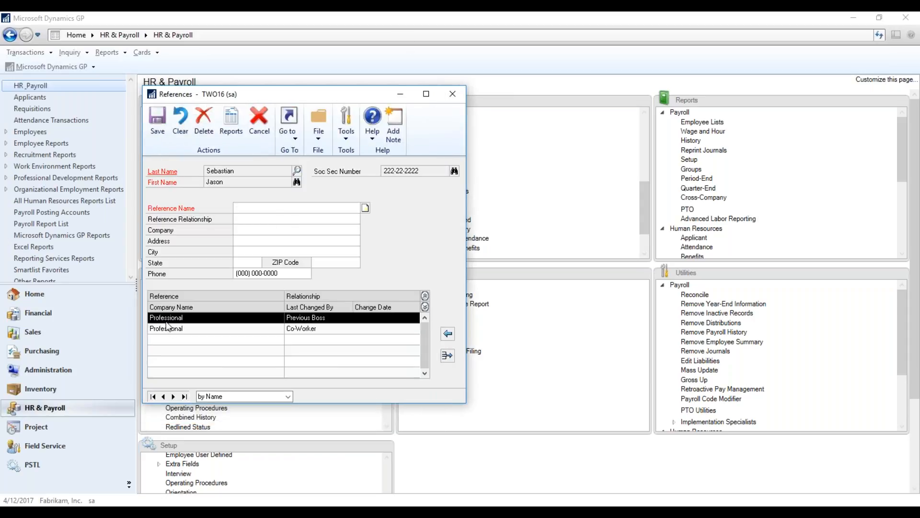
pyautogui.click(168, 331)
# Add a reference named Personal with relationship Clergy and company TEST to the applicant's reference list.
pyautogui.click(339, 209)
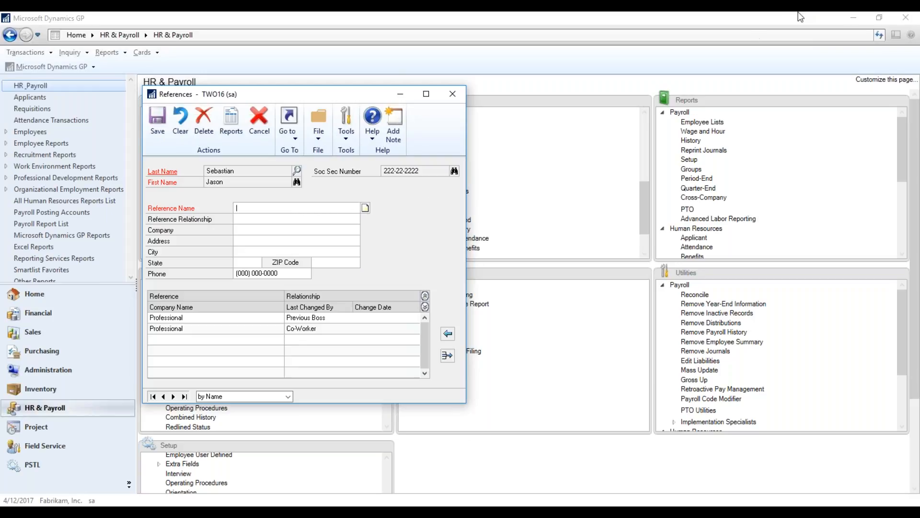
pyautogui.write('Personal')
pyautogui.write('e')
pyautogui.press('BackSpace')
pyautogui.press('BackSpace')
pyautogui.write('Clergy')
pyautogui.write('TESTS')
pyautogui.press('BackSpace')
pyautogui.press('Tab')
pyautogui.click(448, 334)
# Load the Previous Boss reference's details and expand the list to show each reference's company and change information.
pyautogui.click(187, 340)
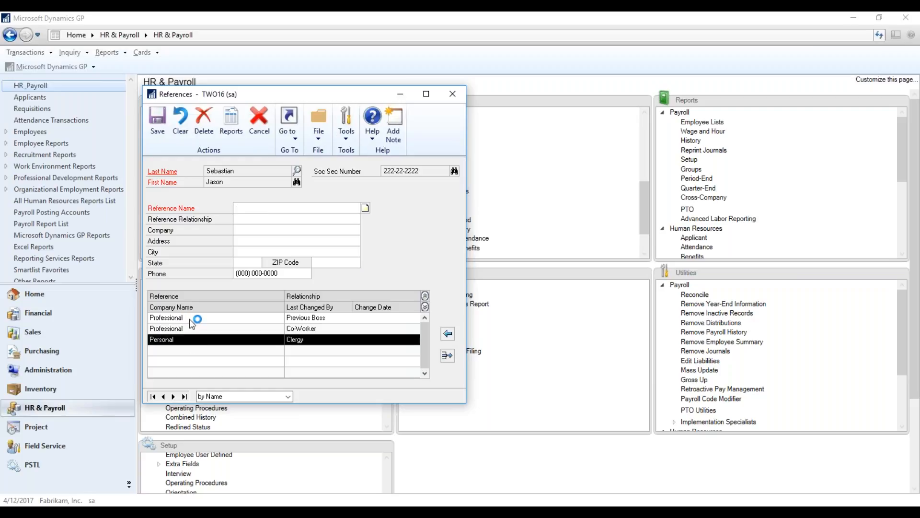
pyautogui.doubleClick(189, 319)
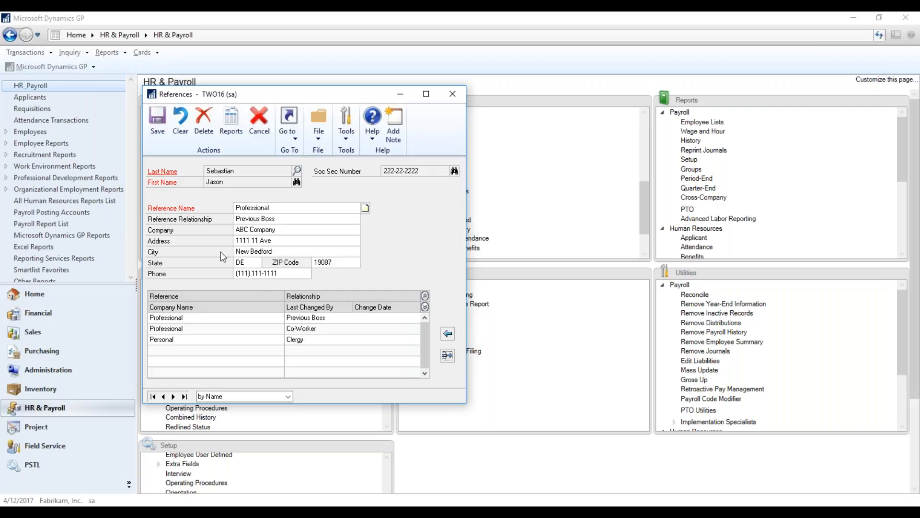
pyautogui.click(425, 307)
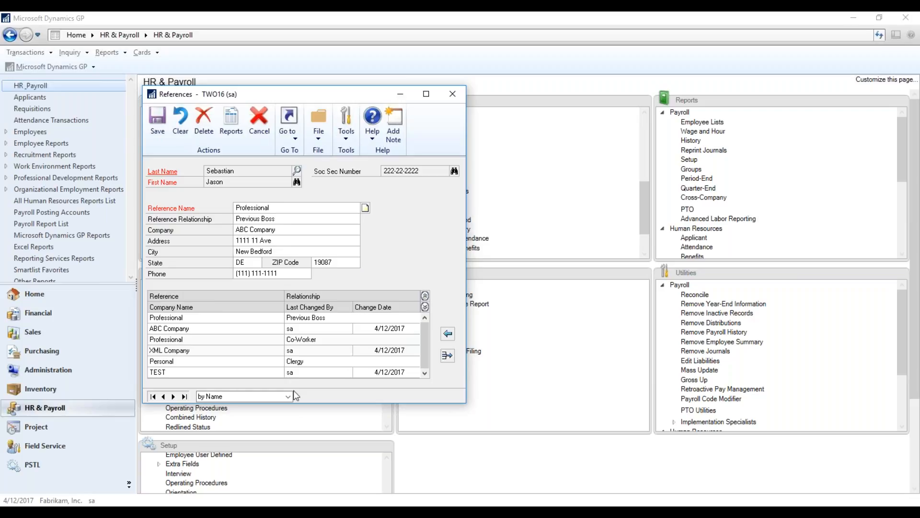
# Load the Co-Worker reference from XML Company for editing and insert it back into the list.
pyautogui.click(448, 356)
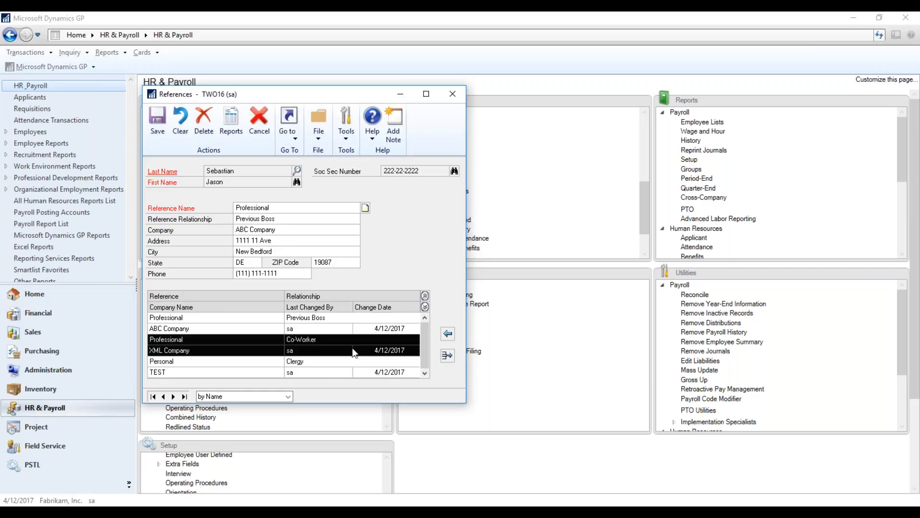
pyautogui.click(447, 356)
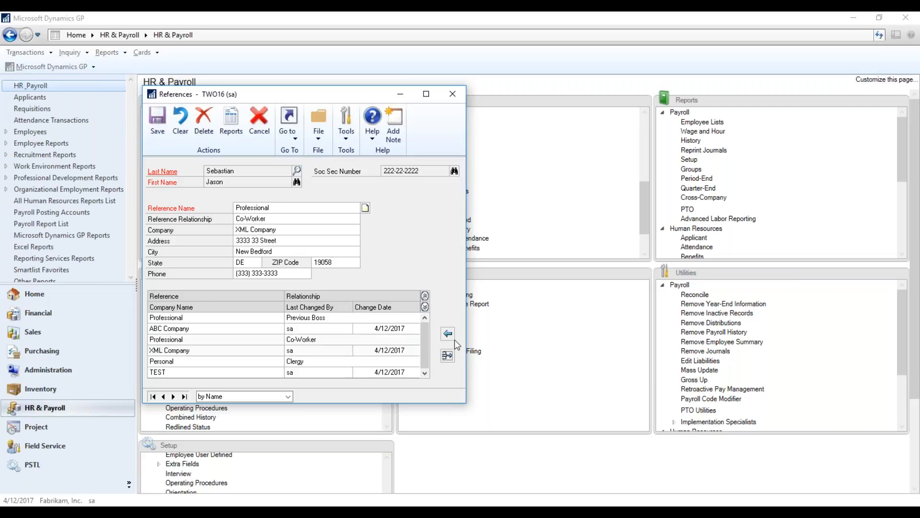
pyautogui.click(449, 334)
# View the ABC Company reference's details again and close the References card.
pyautogui.click(367, 332)
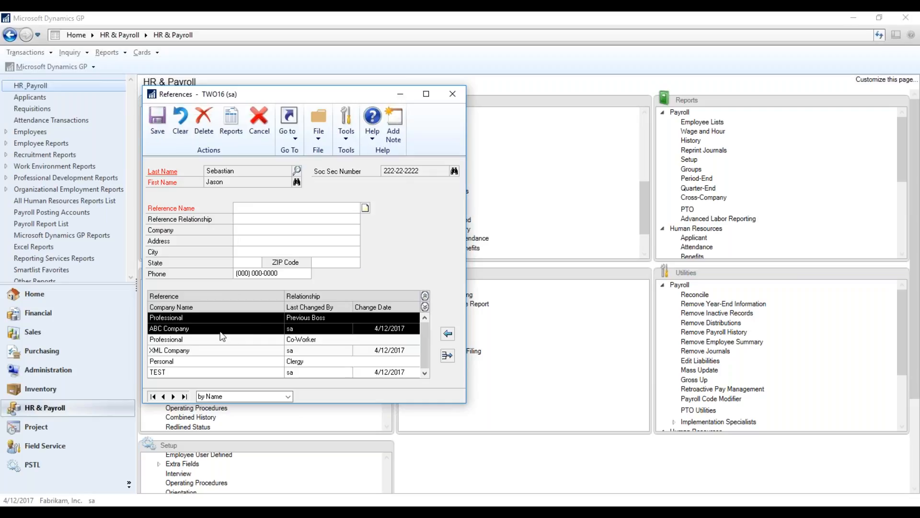
pyautogui.doubleClick(212, 316)
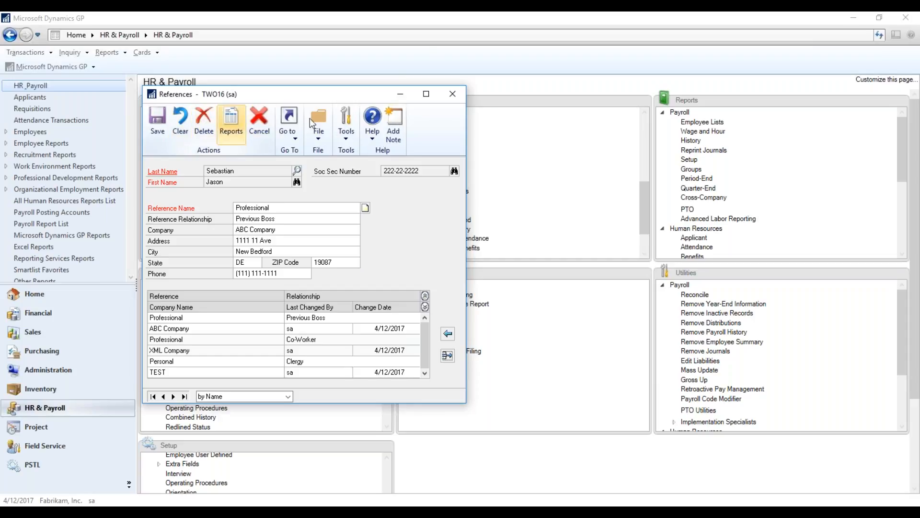
pyautogui.click(453, 93)
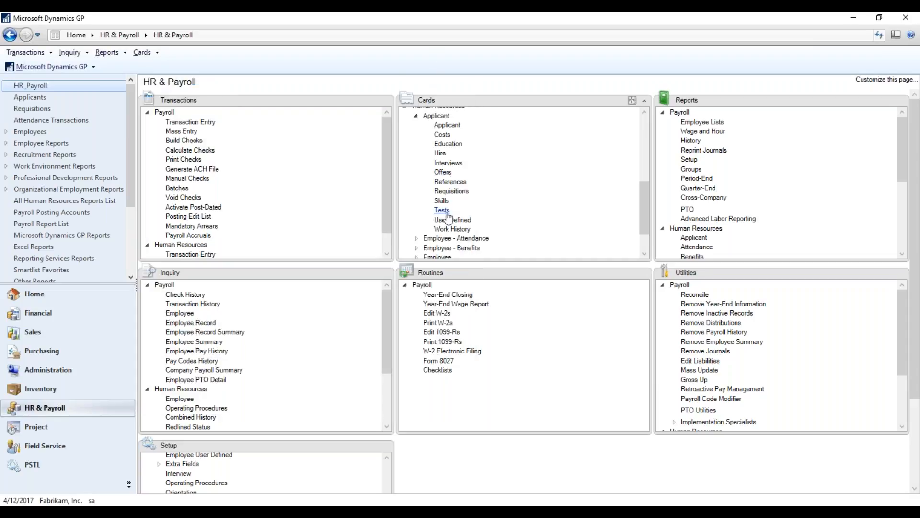
# Open the same applicant's skills and display the Time Management skill set.
pyautogui.click(447, 202)
pyautogui.click(442, 200)
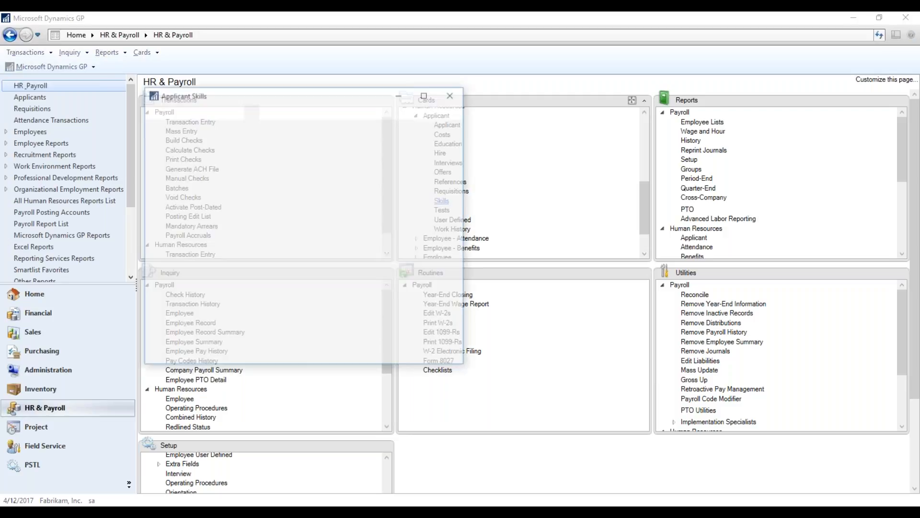
pyautogui.click(318, 168)
pyautogui.doubleClick(195, 217)
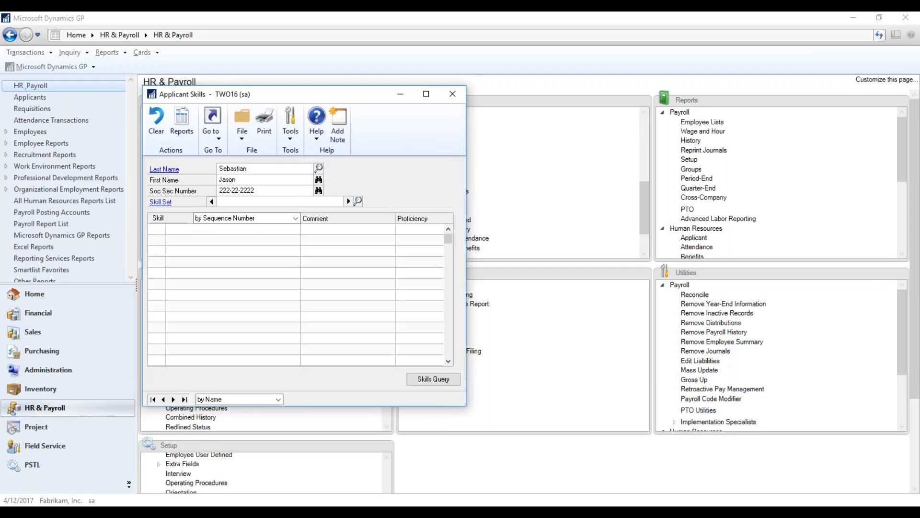
pyautogui.click(348, 202)
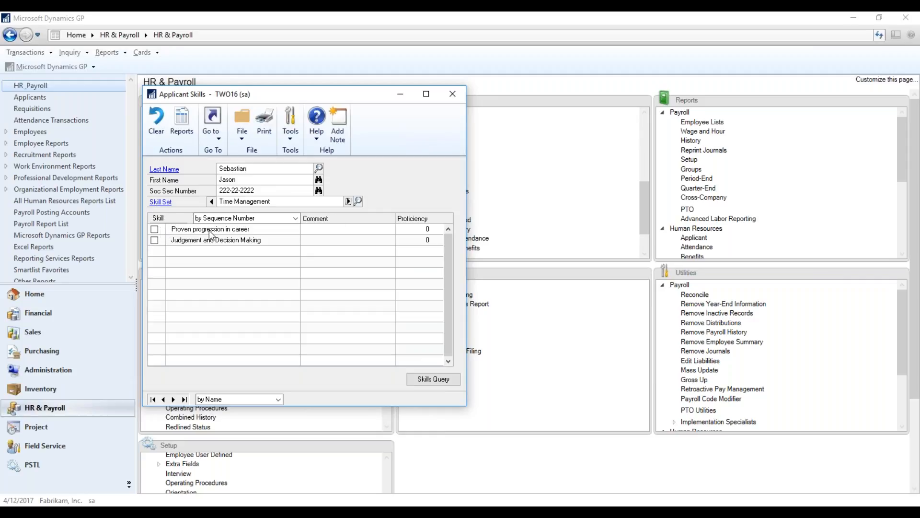
# Mark the "Proven progression in career" skill, add a short comment and set its proficiency to 5.
pyautogui.click(156, 229)
pyautogui.write('rest')
pyautogui.press('BackSpace')
pyautogui.press('BackSpace')
pyautogui.write('est')
pyautogui.press('Tab')
pyautogui.write('5')
pyautogui.press('Tab')
# Create and save a skills query named TEST that queries employees.
pyautogui.click(433, 384)
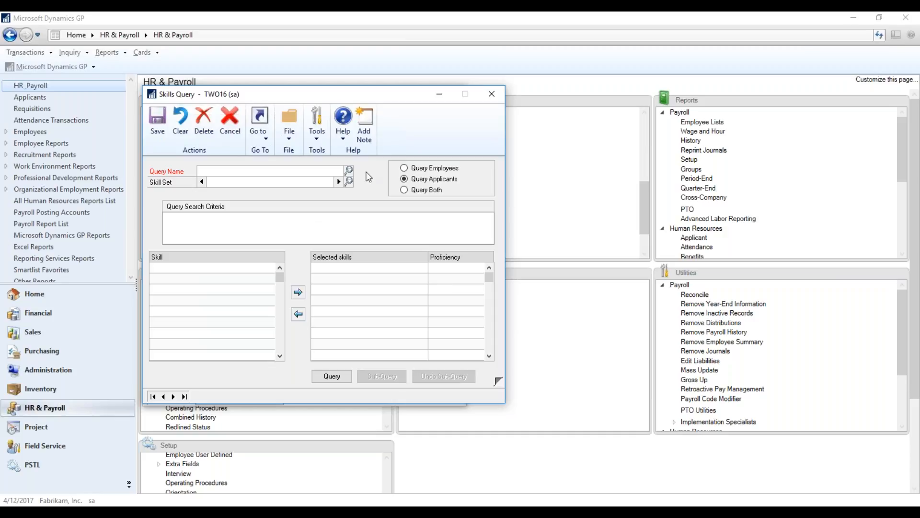
pyautogui.click(404, 190)
pyautogui.click(404, 179)
pyautogui.click(404, 168)
pyautogui.click(313, 169)
pyautogui.write('TEST')
pyautogui.press('Tab')
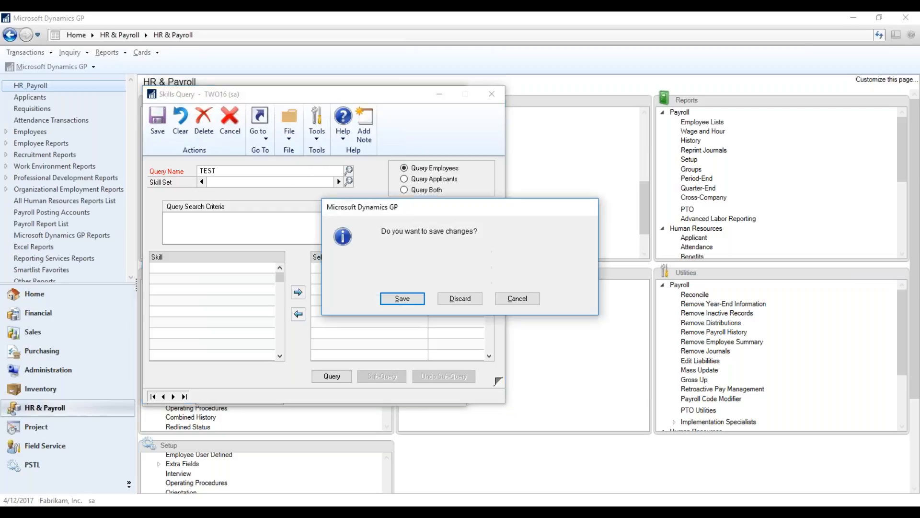
pyautogui.click(419, 299)
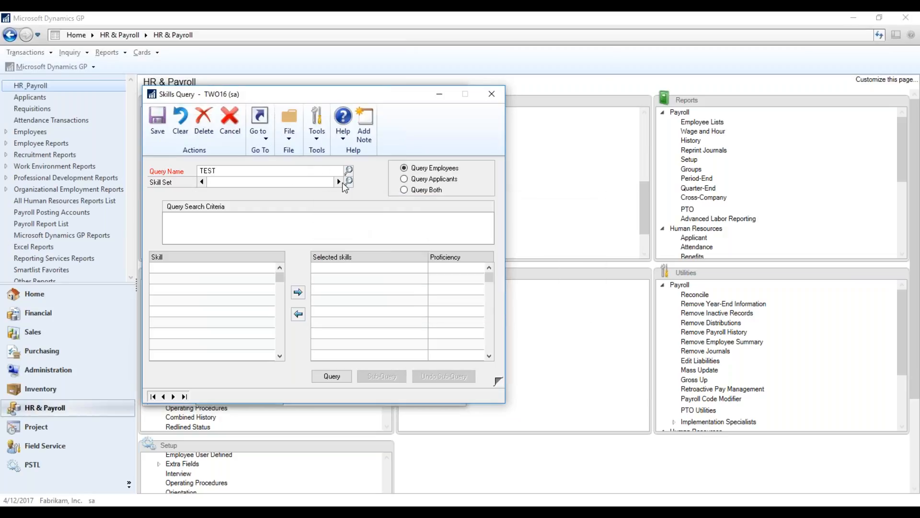
# Choose the Test skill set for the TEST skills query and try to run the query.
pyautogui.click(349, 181)
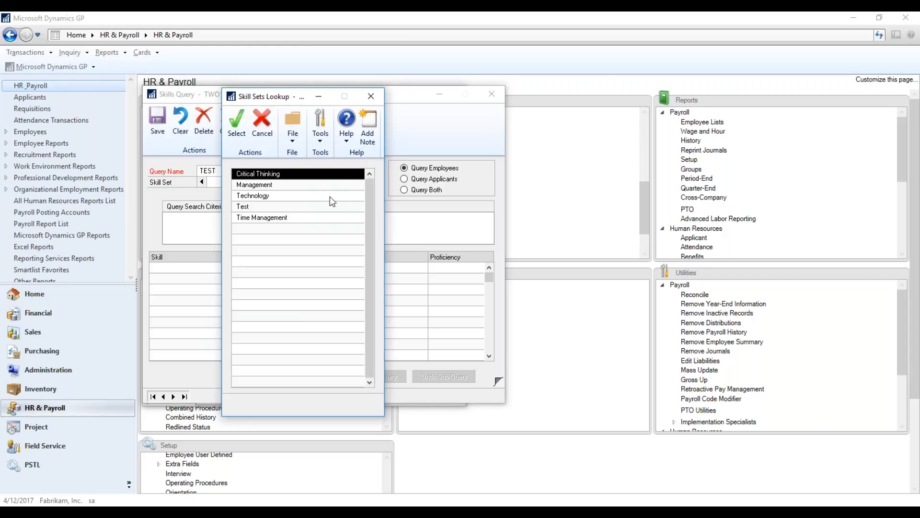
pyautogui.doubleClick(324, 207)
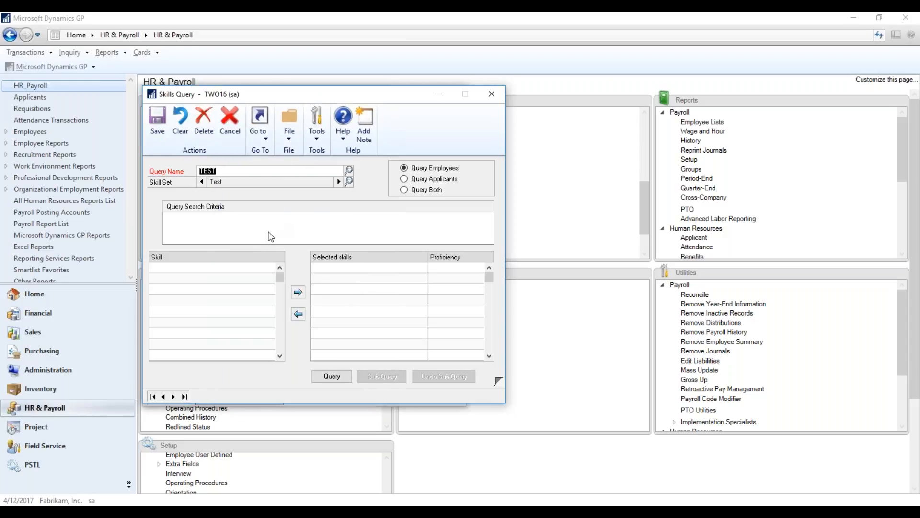
pyautogui.click(331, 376)
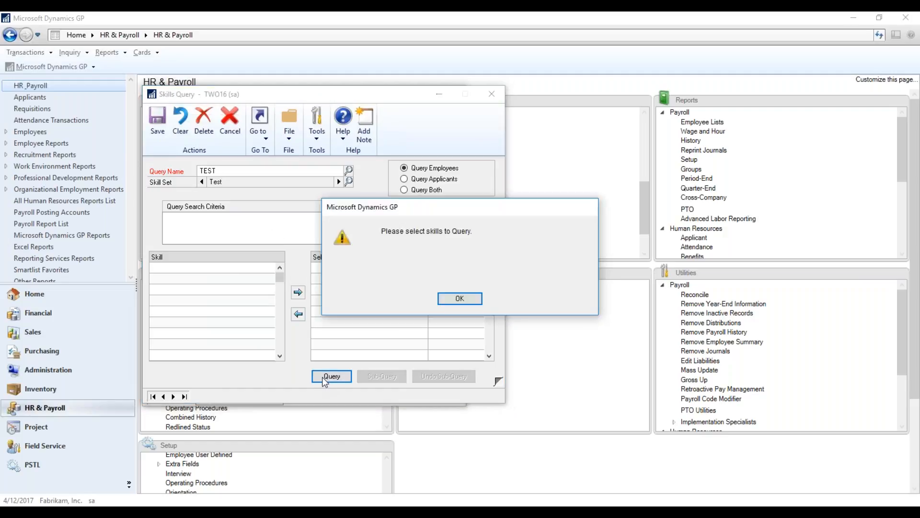
pyautogui.click(460, 299)
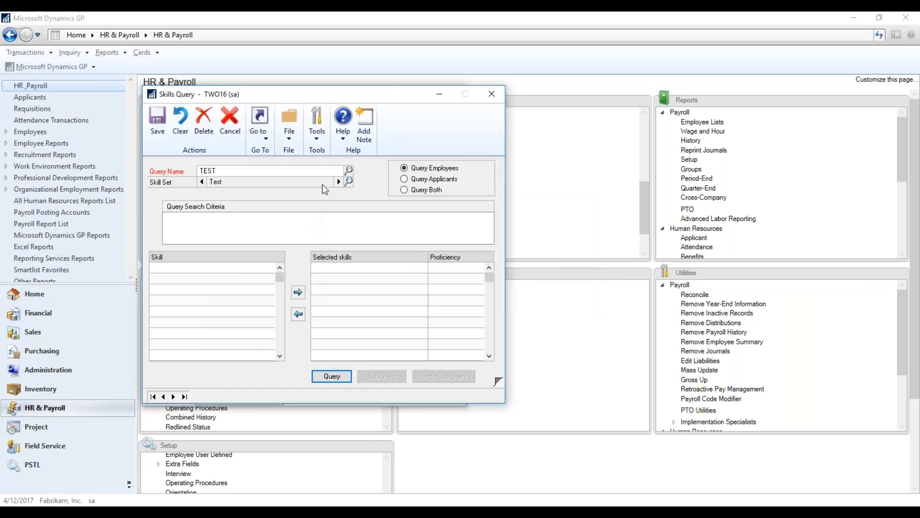
# Save the TEST skills query and close both the query and the applicant's skills.
pyautogui.click(147, 119)
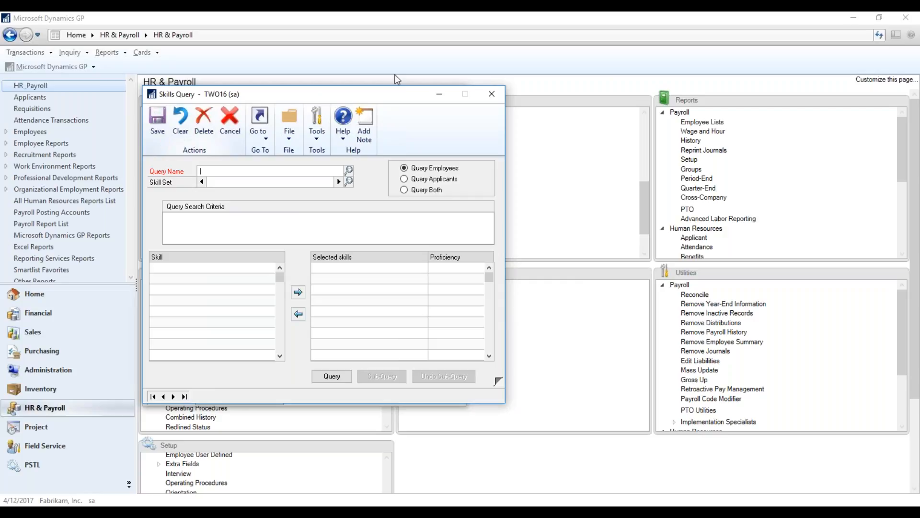
pyautogui.click(491, 94)
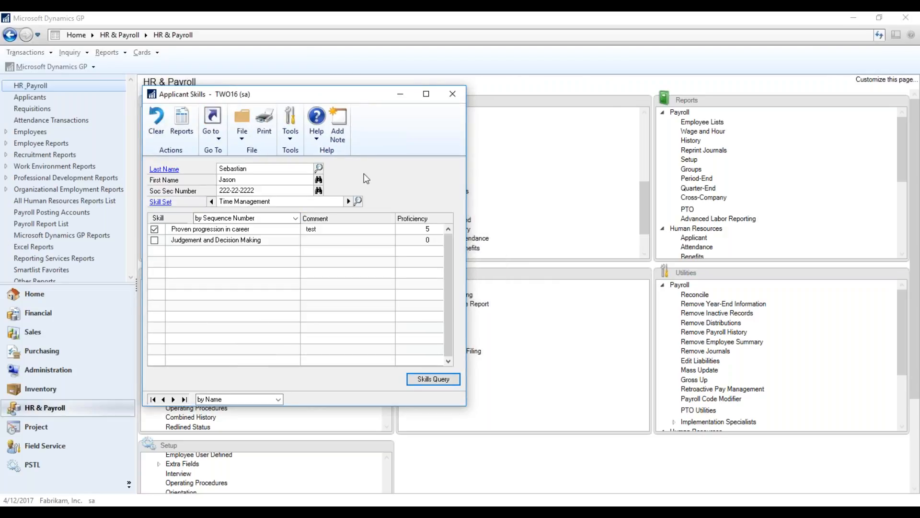
pyautogui.click(452, 94)
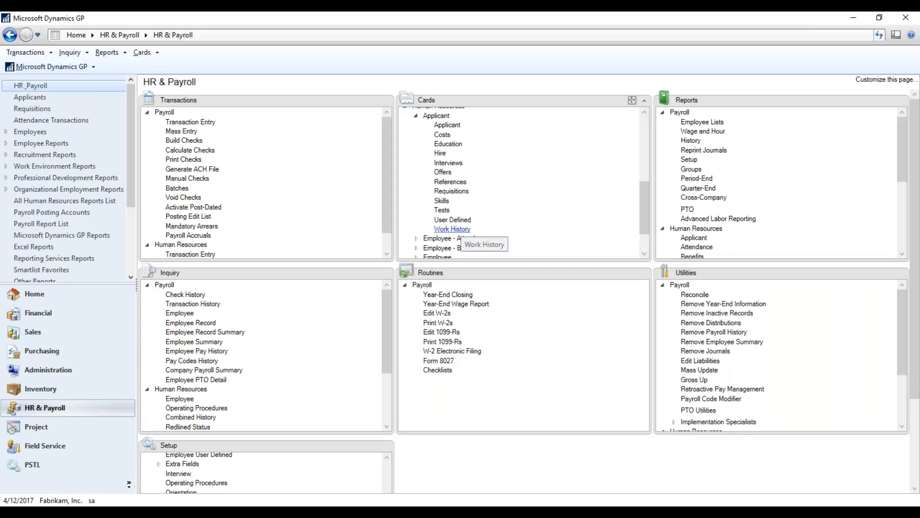
# Open the same applicant's work history and look over the ABC Company and XLM Company entries.
pyautogui.click(455, 229)
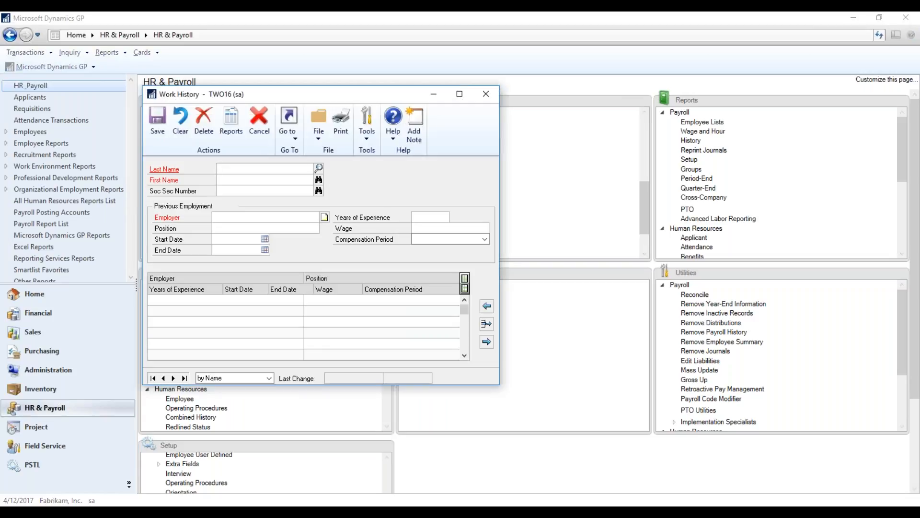
pyautogui.click(319, 168)
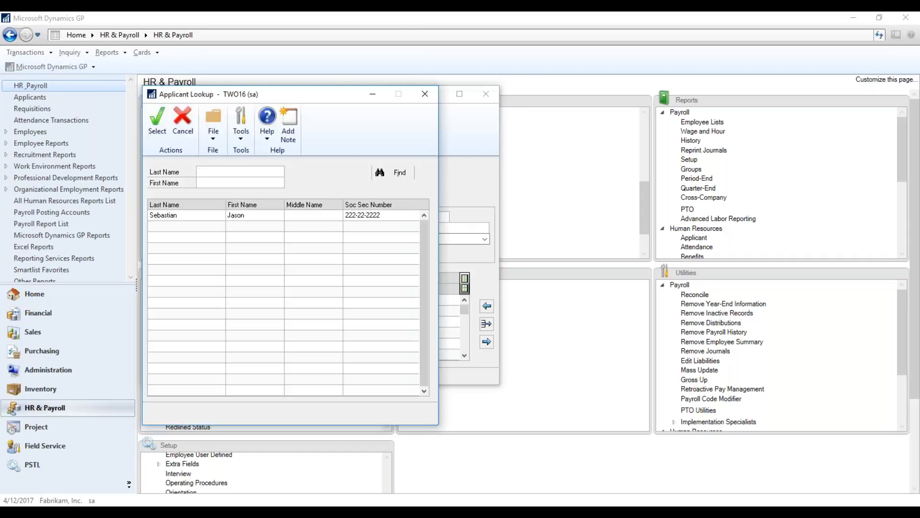
pyautogui.doubleClick(301, 214)
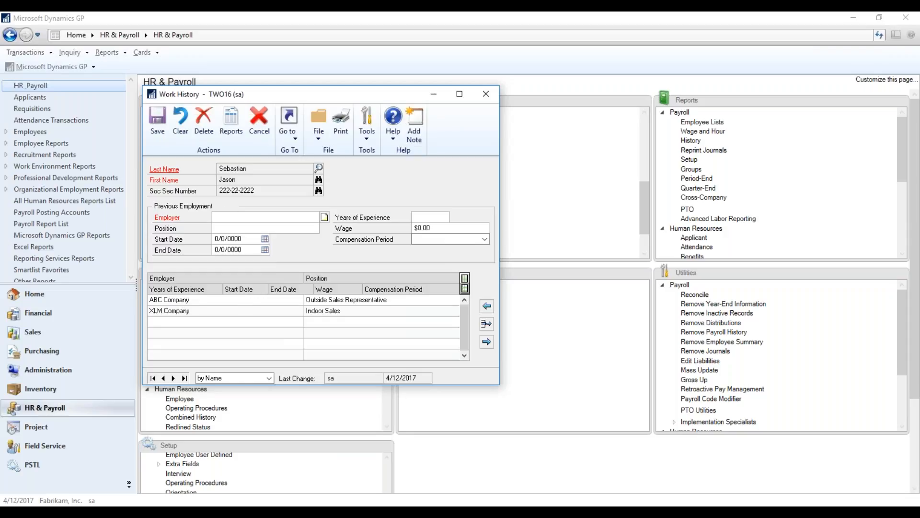
pyautogui.click(151, 302)
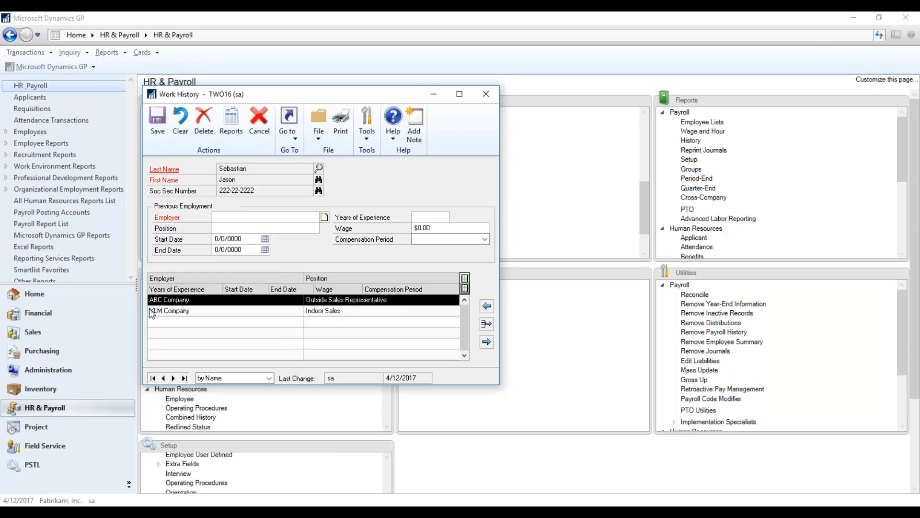
pyautogui.click(148, 310)
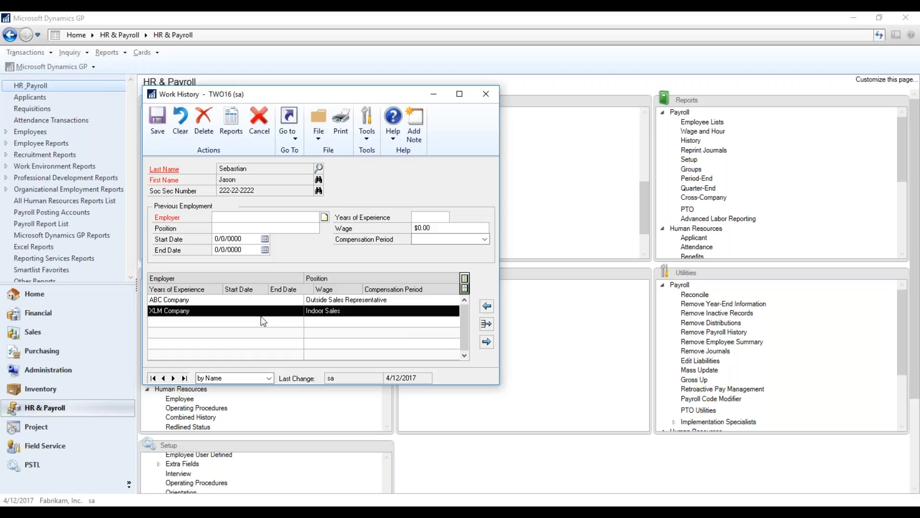
# Enter Pepsi as a previous employer with the position Truck Driver.
pyautogui.click(254, 218)
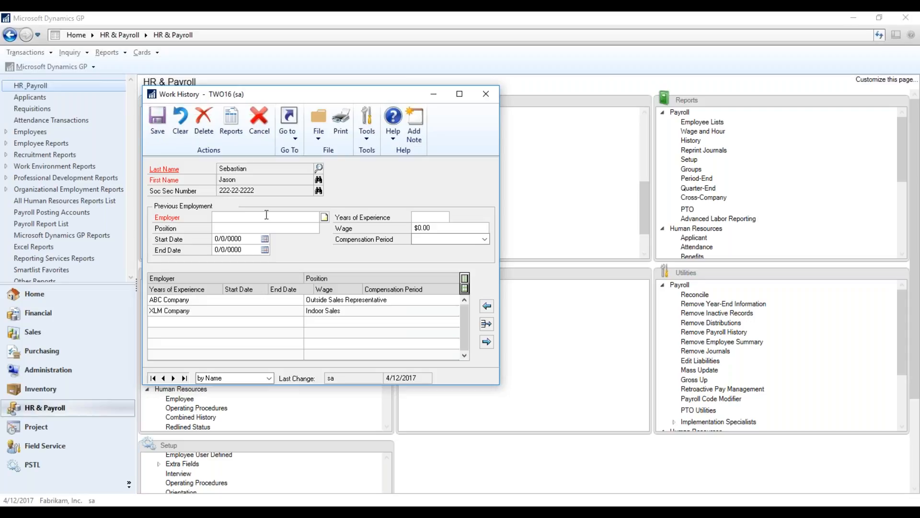
pyautogui.write('P')
pyautogui.write('ep')
pyautogui.write('si')
pyautogui.write('Truck Driver')
pyautogui.press('Tab')
pyautogui.click(462, 229)
# Review the ABC Company entry and its compensation period options, and save and close the work history.
pyautogui.doubleClick(408, 301)
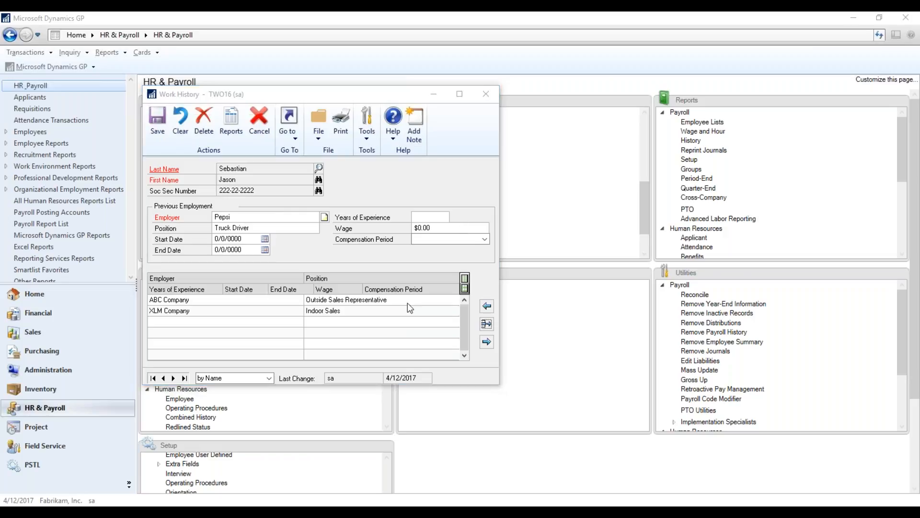
pyautogui.click(409, 302)
pyautogui.click(326, 301)
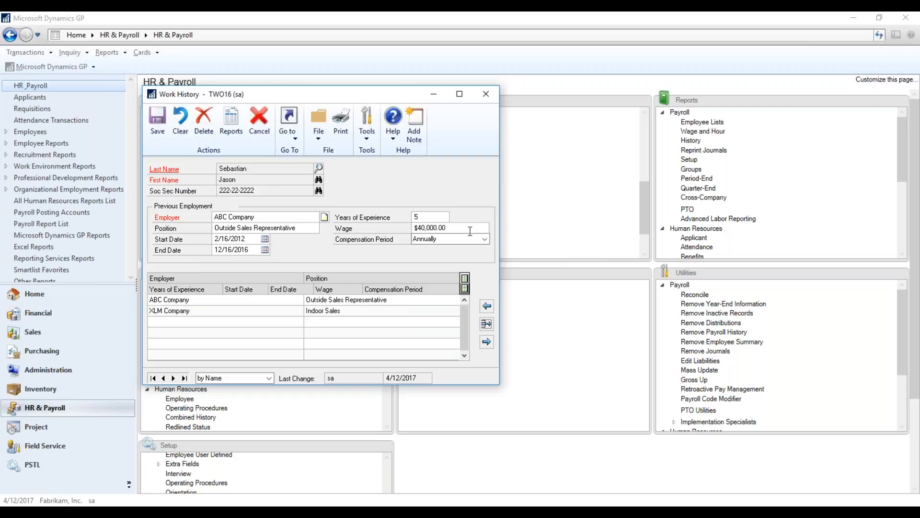
pyautogui.click(485, 239)
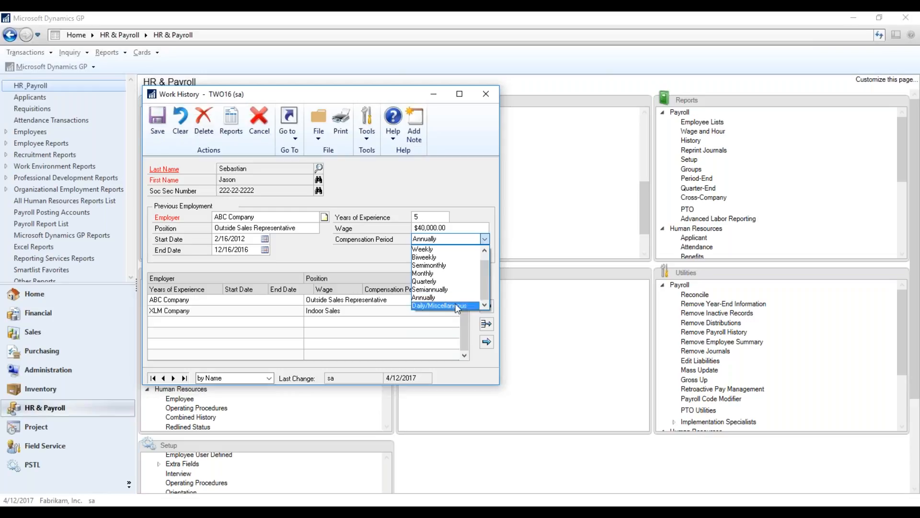
pyautogui.click(400, 170)
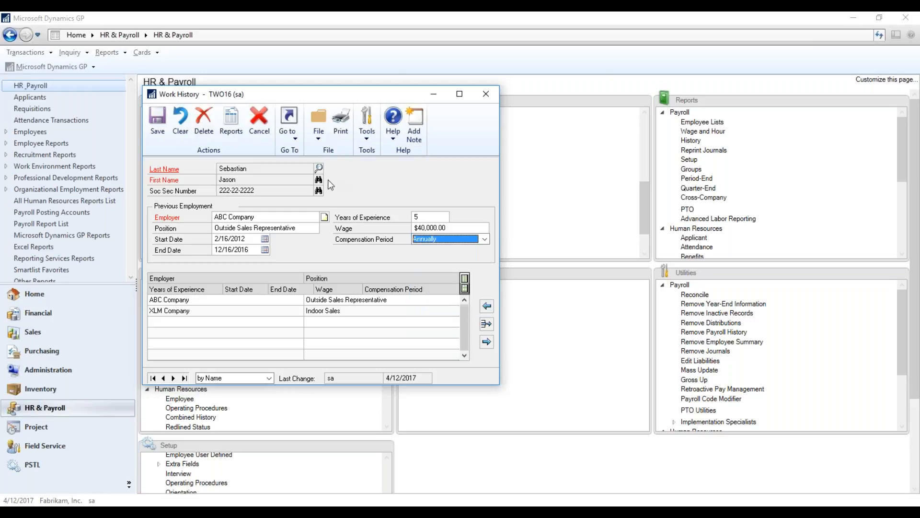
pyautogui.click(163, 127)
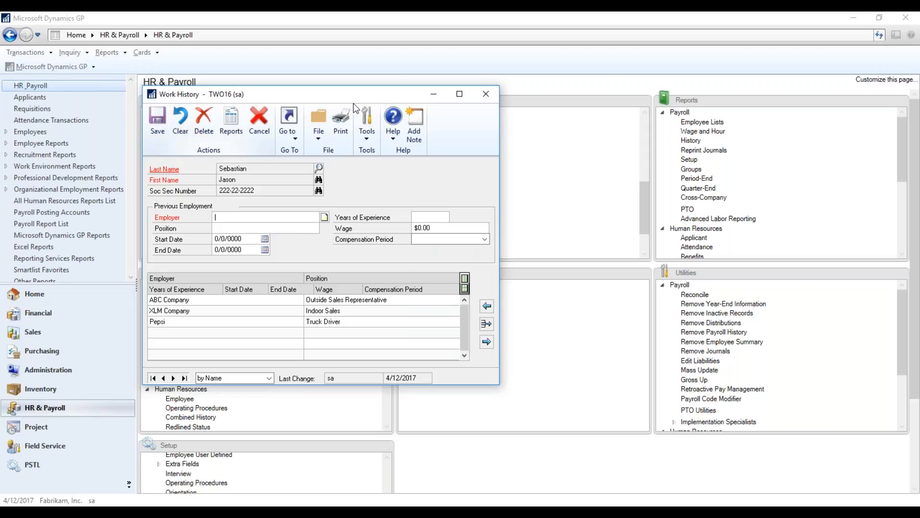
pyautogui.click(487, 94)
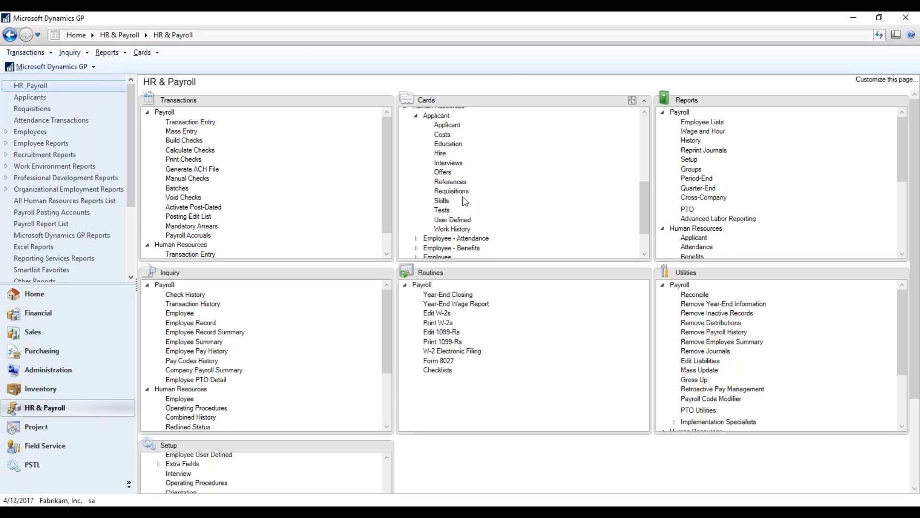
# Open Applicant Offers for the same applicant and reposition the window over the home page.
pyautogui.click(442, 172)
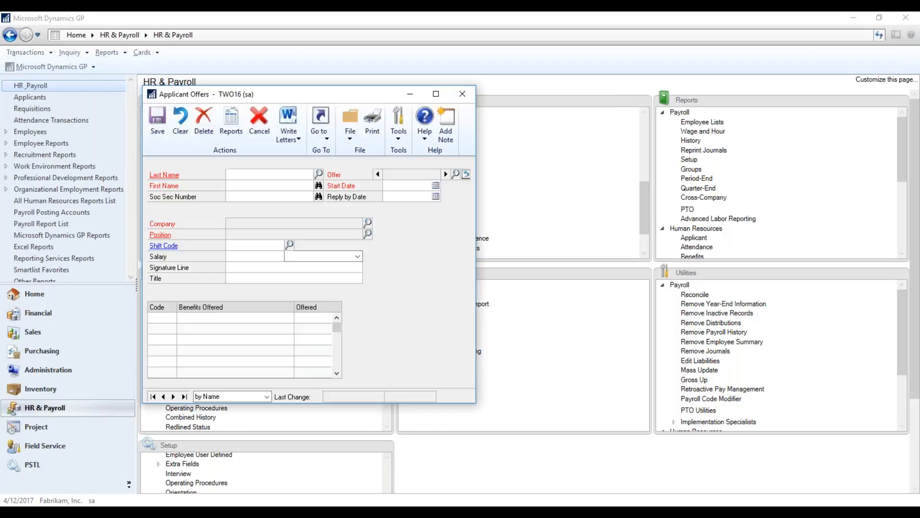
pyautogui.click(319, 174)
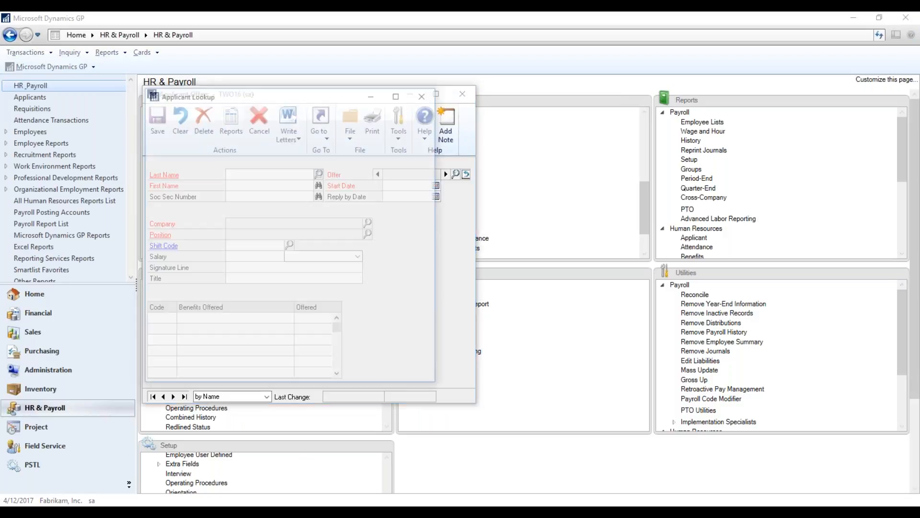
pyautogui.doubleClick(262, 215)
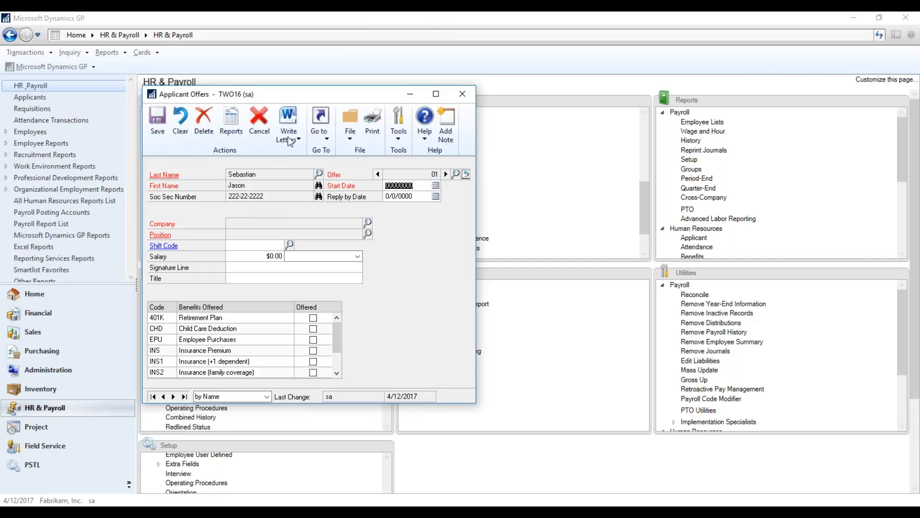
pyautogui.moveTo(284, 93); pyautogui.dragTo(168, 95)
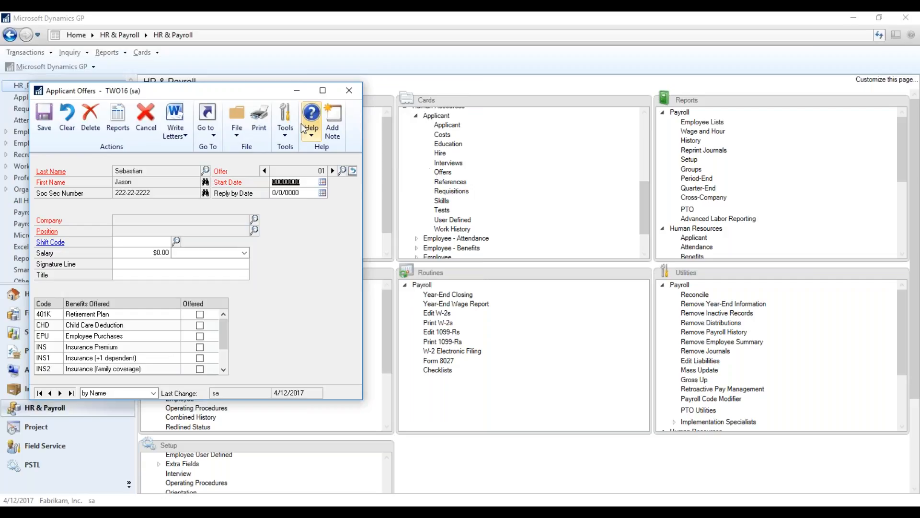
pyautogui.moveTo(262, 96); pyautogui.dragTo(470, 59)
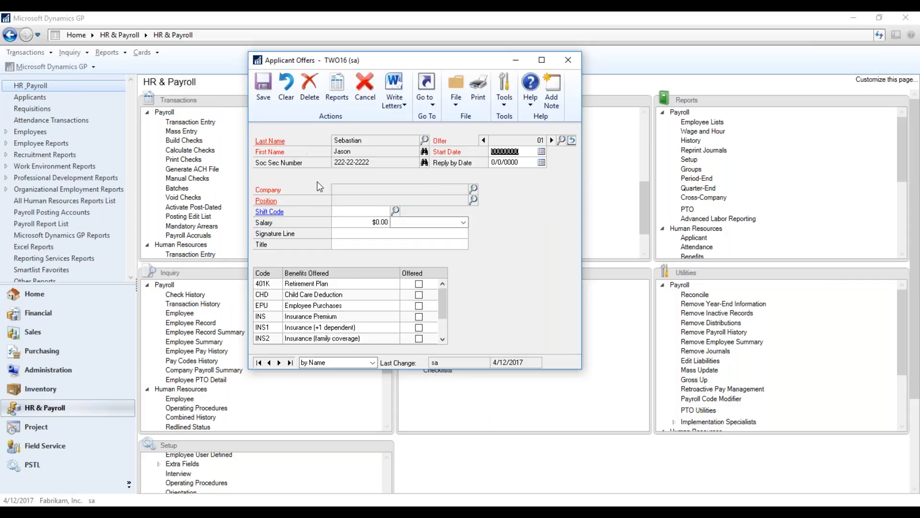
# Set the offer's salary to $40,000.00 with an Annually pay period.
pyautogui.click(369, 220)
pyautogui.write('40,000.00')
pyautogui.press('Tab')
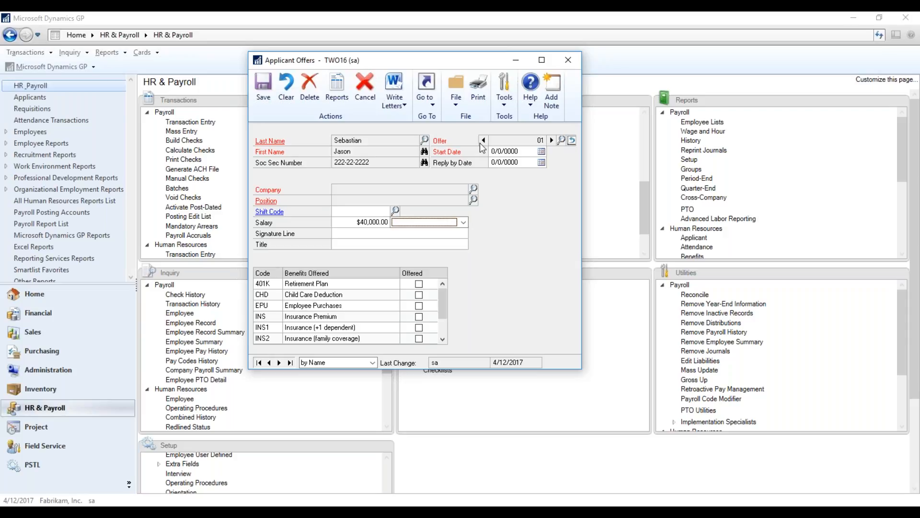
pyautogui.click(463, 222)
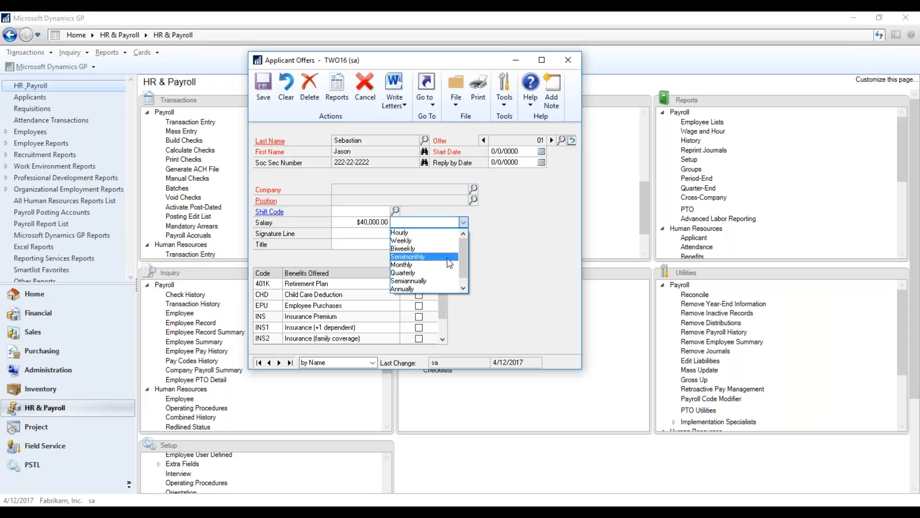
pyautogui.click(447, 290)
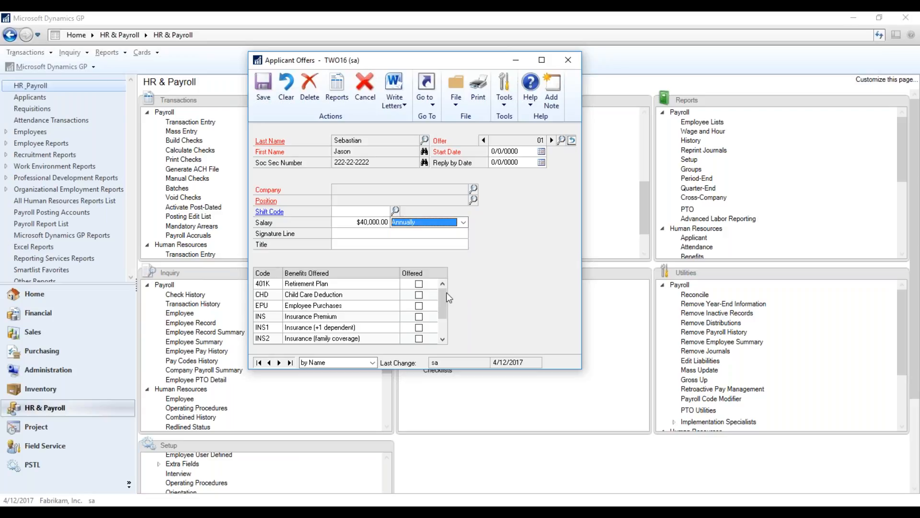
# Enter "Human Resouces" as the offer's signature line and "Generalist" as the title.
pyautogui.click(382, 236)
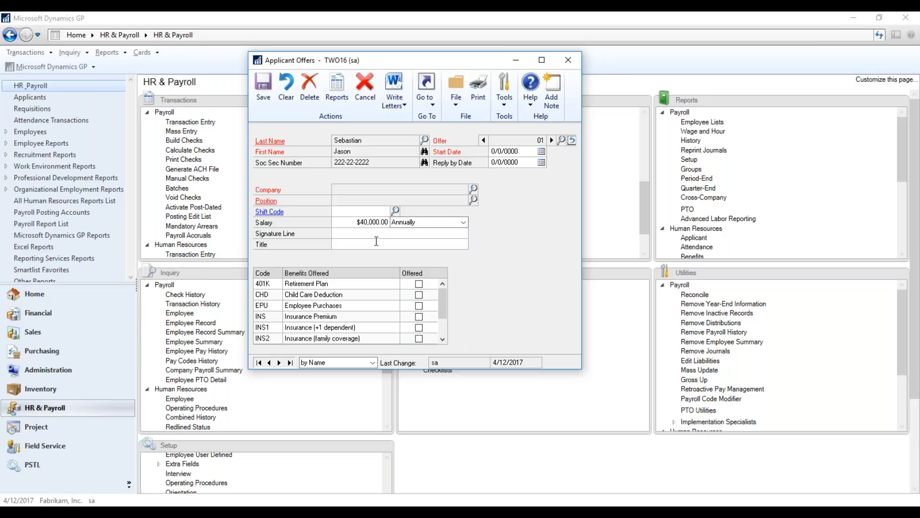
pyautogui.write('Human R')
pyautogui.write('esou')
pyautogui.write('ces ')
pyautogui.write('Generalist')
# Set the offer's start date to 4/3/2017 and its reply-by date to 3/23/2017.
pyautogui.click(509, 161)
pyautogui.click(513, 152)
pyautogui.click(541, 151)
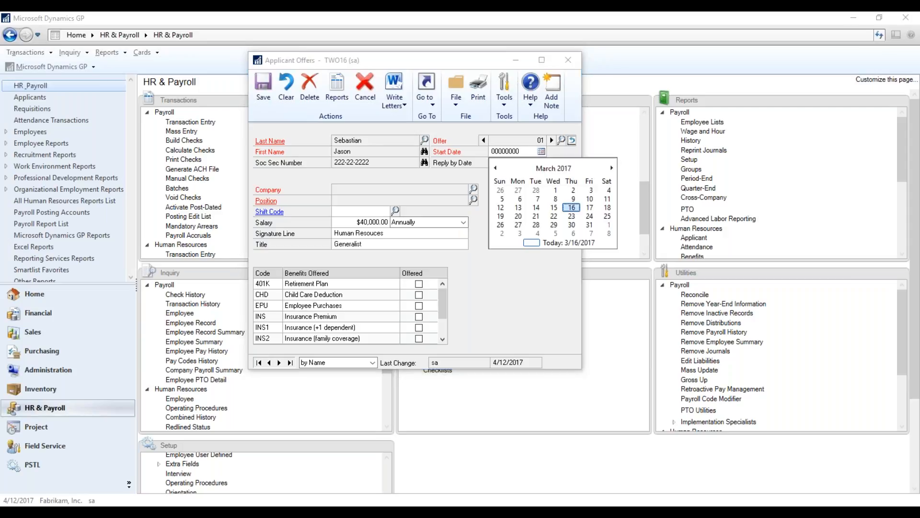
pyautogui.click(611, 168)
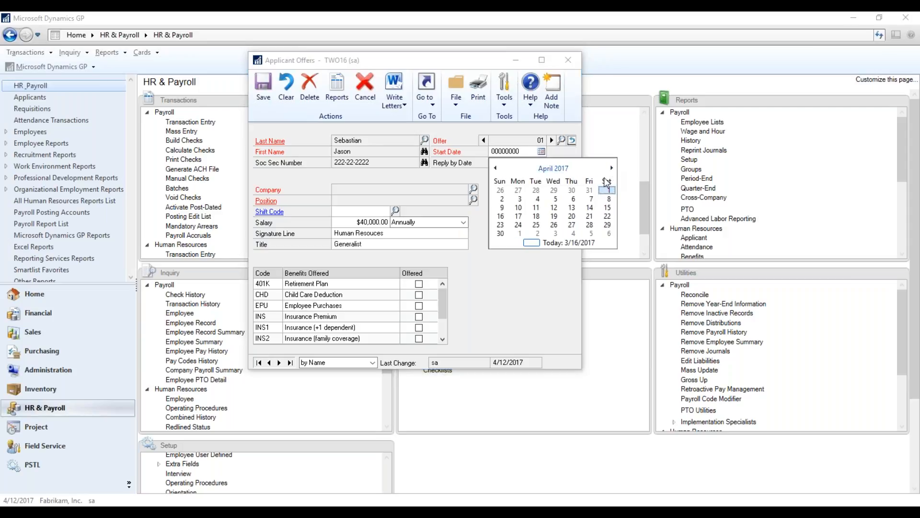
pyautogui.click(520, 198)
pyautogui.click(542, 162)
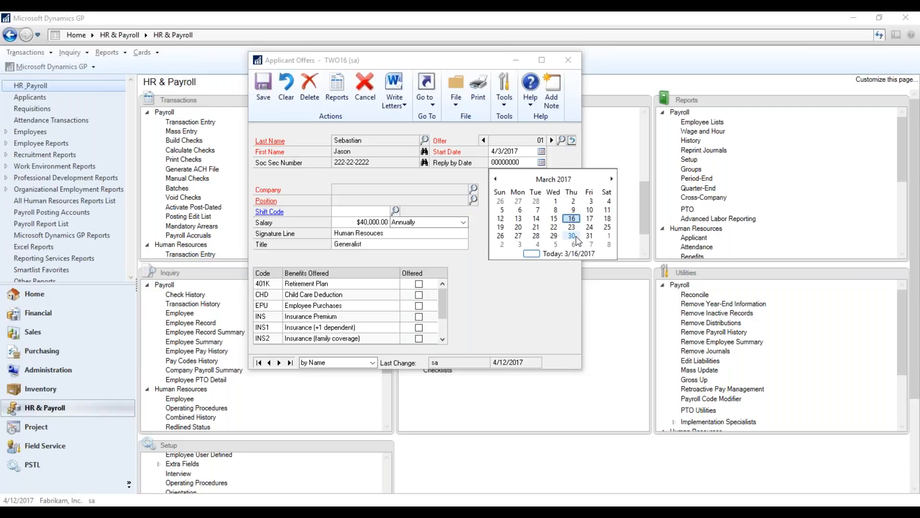
pyautogui.click(572, 227)
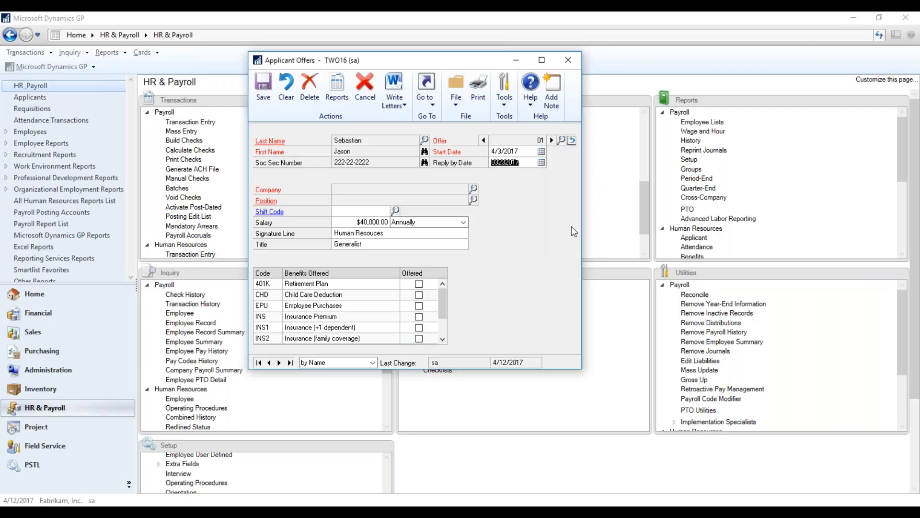
pyautogui.press('Tab')
# Check the available shift codes without choosing one and look through the list of benefits that can be offered.
pyautogui.click(397, 212)
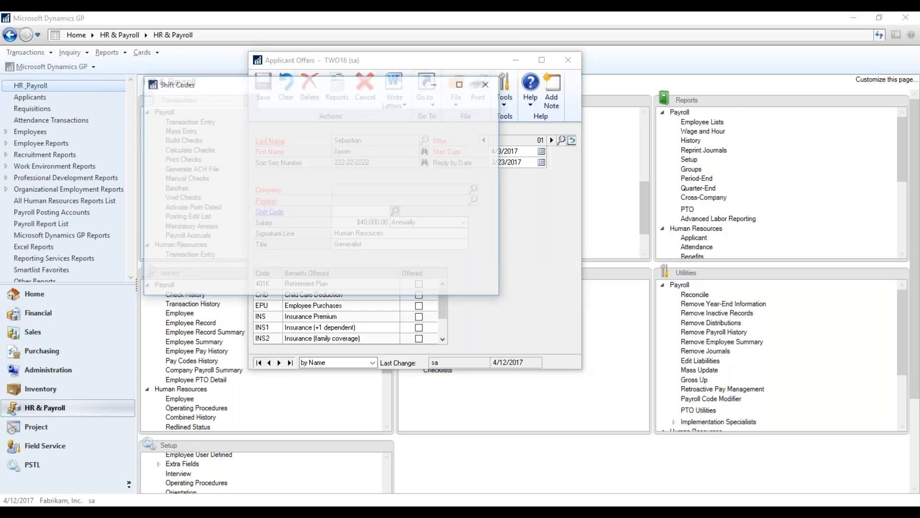
pyautogui.click(487, 85)
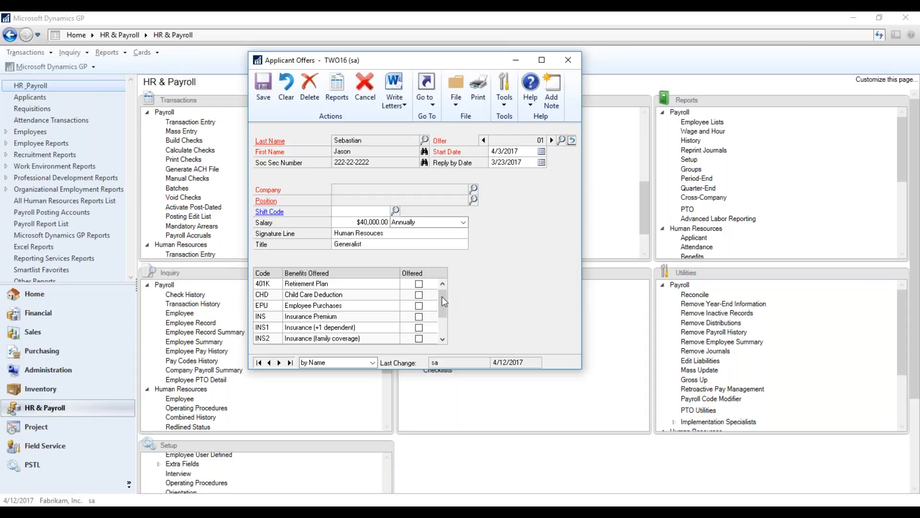
pyautogui.moveTo(442, 309); pyautogui.dragTo(443, 317)
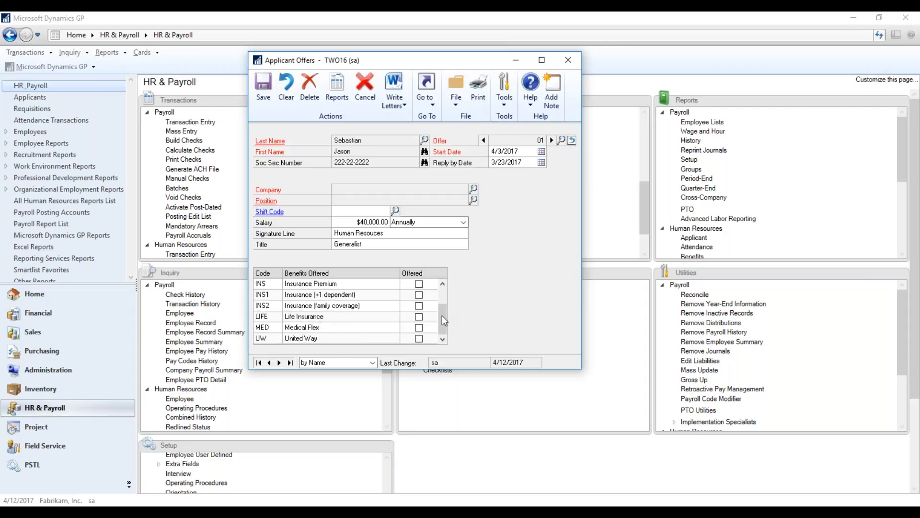
# Mark every benefit in the applicant's offer as offered, from Retirement Plan through United Way.
pyautogui.scroll(1, 445, 290)
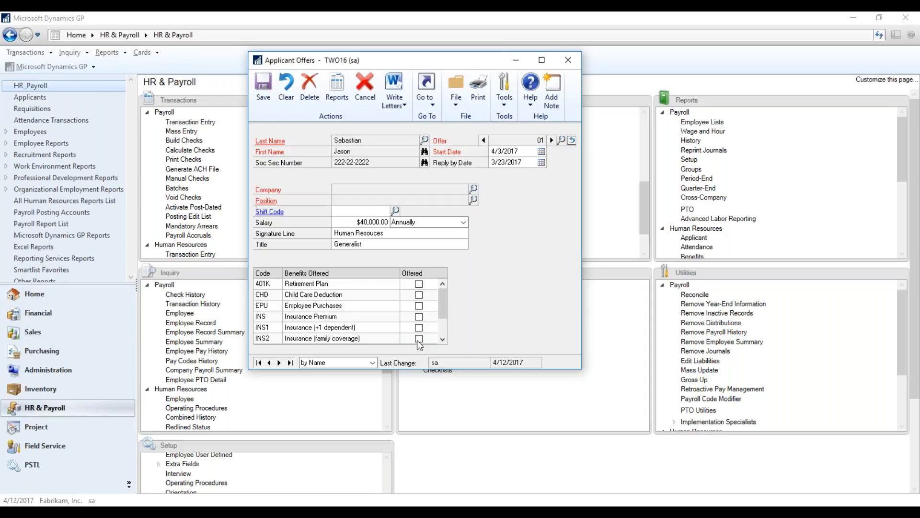
pyautogui.click(419, 284)
pyautogui.click(419, 295)
pyautogui.click(419, 317)
pyautogui.click(443, 338)
pyautogui.click(443, 339)
pyautogui.click(443, 338)
pyautogui.click(419, 317)
pyautogui.click(419, 328)
pyautogui.click(419, 338)
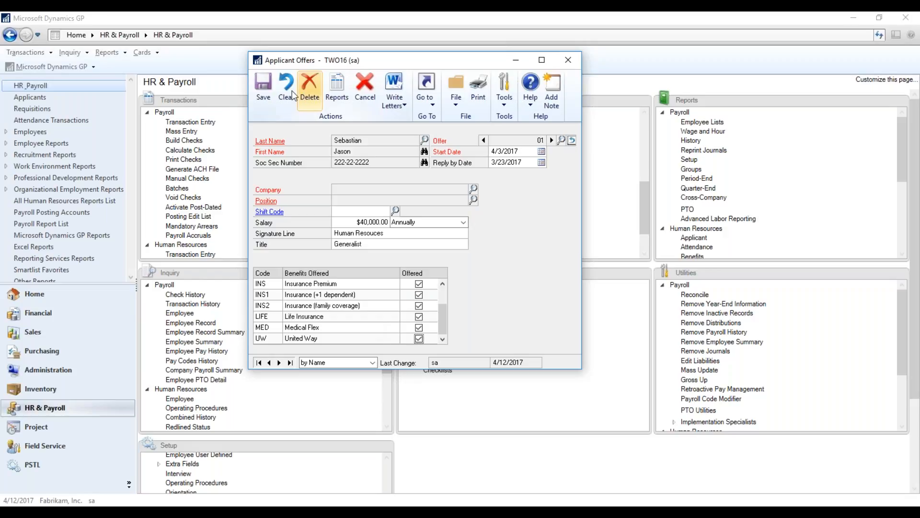
# Set the offer's company to Fabrikam, Inc. and its position to Territory Manager, and save the offer.
pyautogui.click(260, 95)
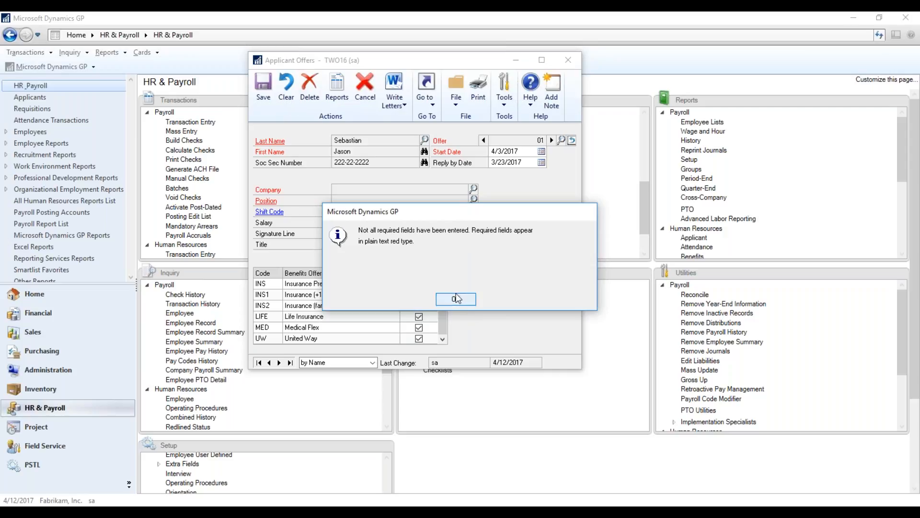
pyautogui.click(455, 298)
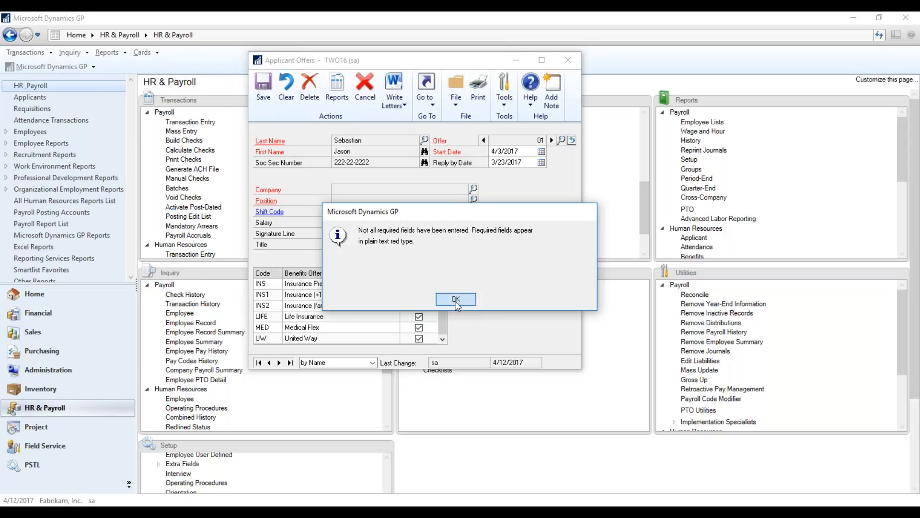
pyautogui.click(473, 189)
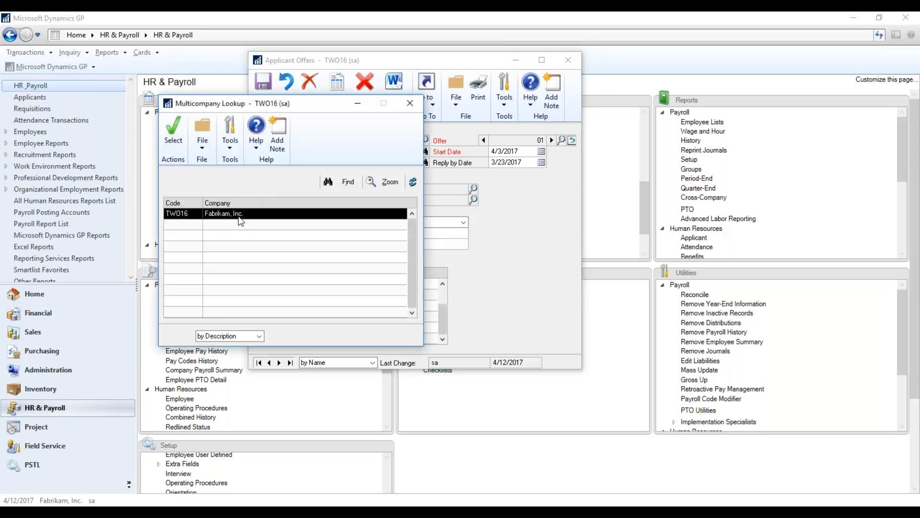
pyautogui.doubleClick(237, 214)
pyautogui.click(473, 201)
pyautogui.doubleClick(283, 225)
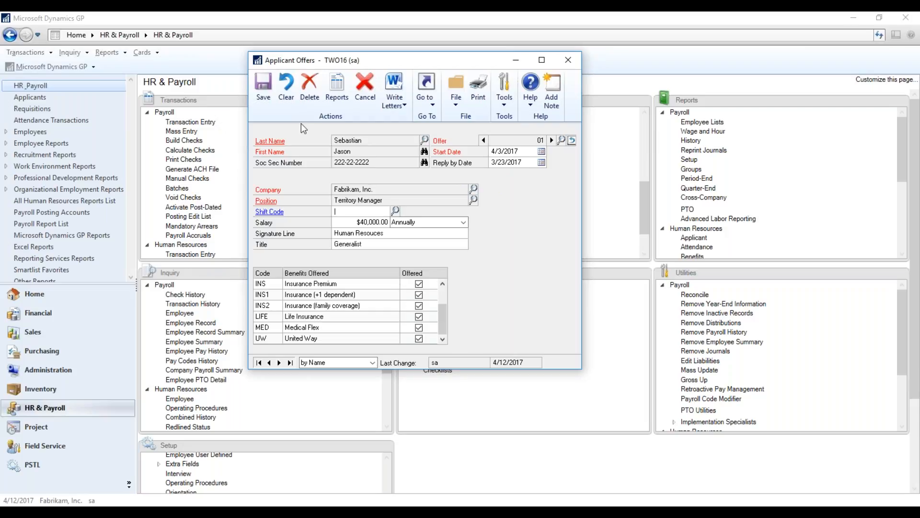
pyautogui.click(264, 91)
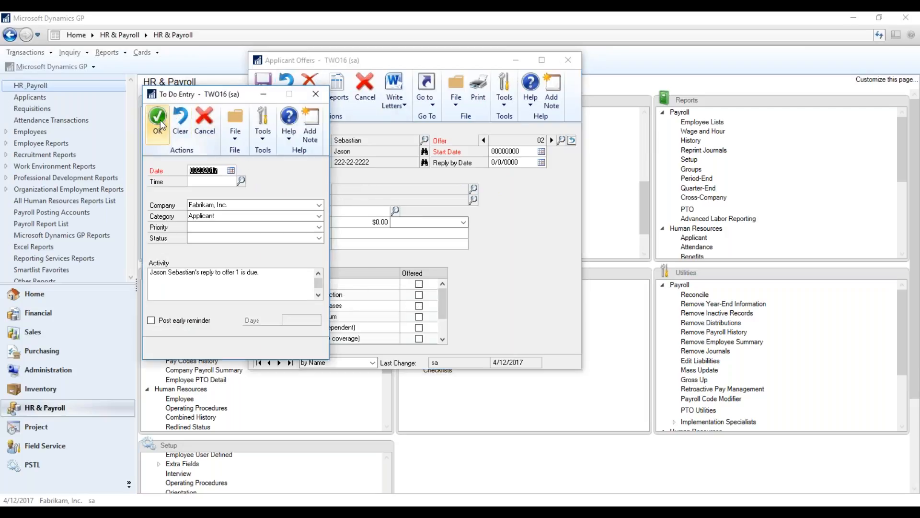
# Set the time of the offer reply's to-do entry to 12:27 pm.
pyautogui.moveTo(186, 96); pyautogui.dragTo(422, 40)
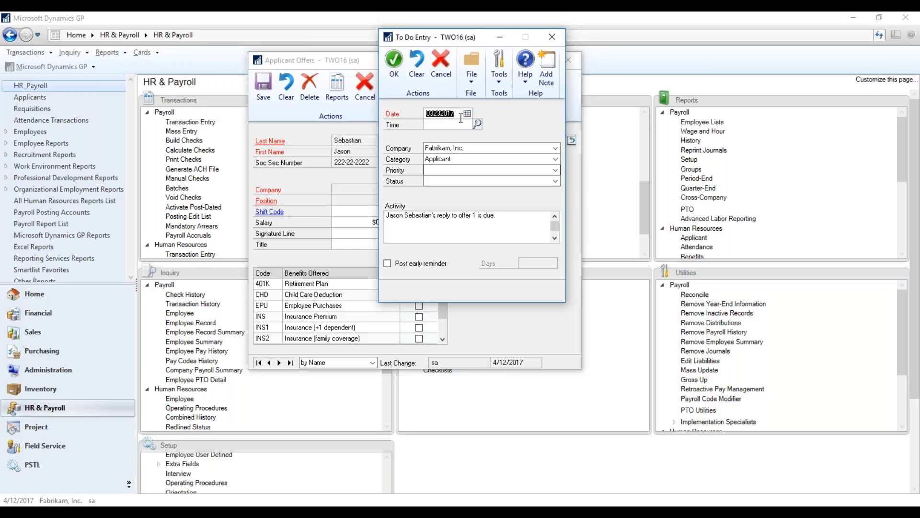
pyautogui.click(477, 124)
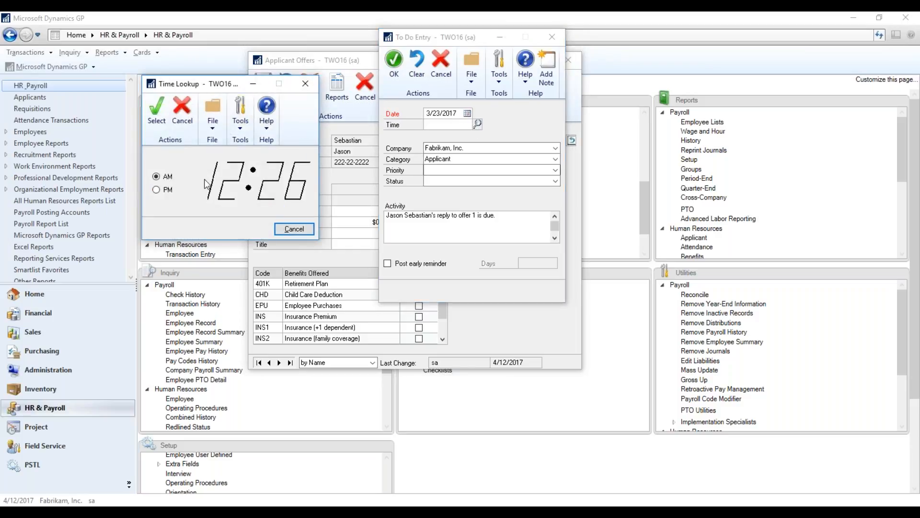
pyautogui.click(174, 189)
pyautogui.click(295, 228)
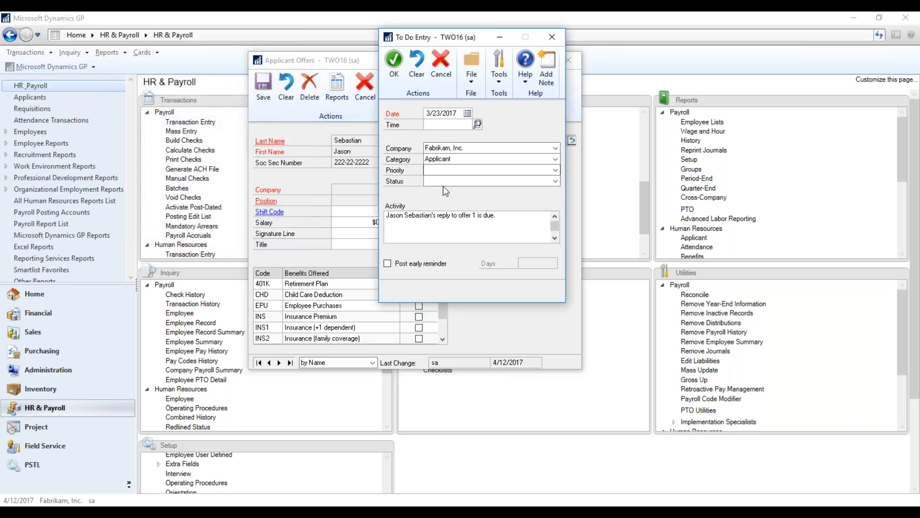
pyautogui.click(478, 125)
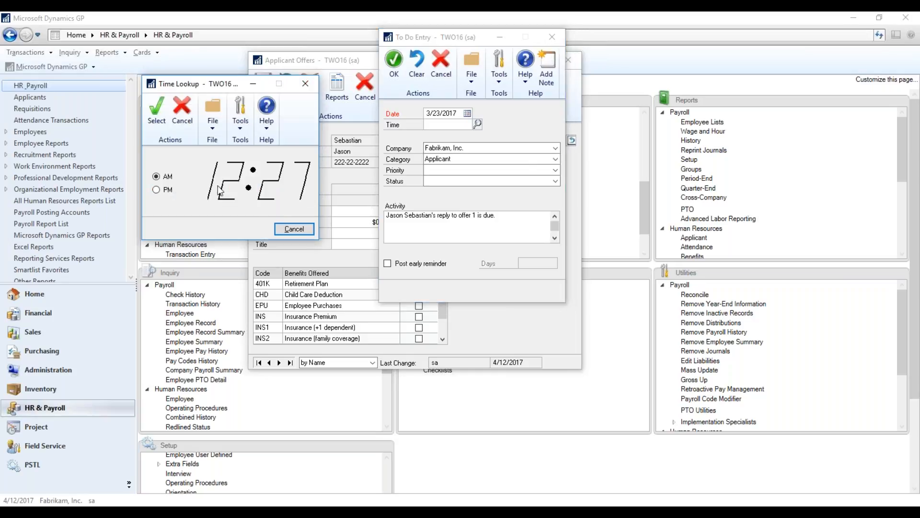
pyautogui.click(156, 112)
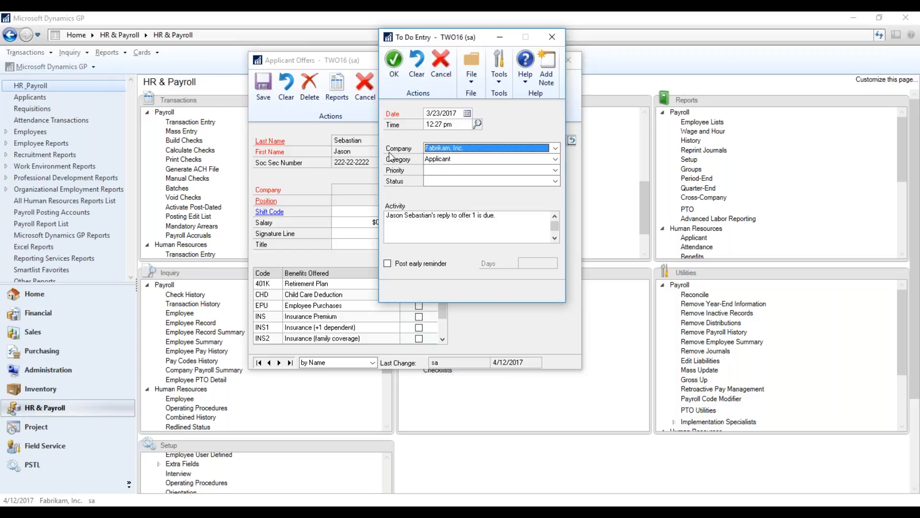
# Give the to-do entry a Medium priority and an In Progress status.
pyautogui.click(555, 171)
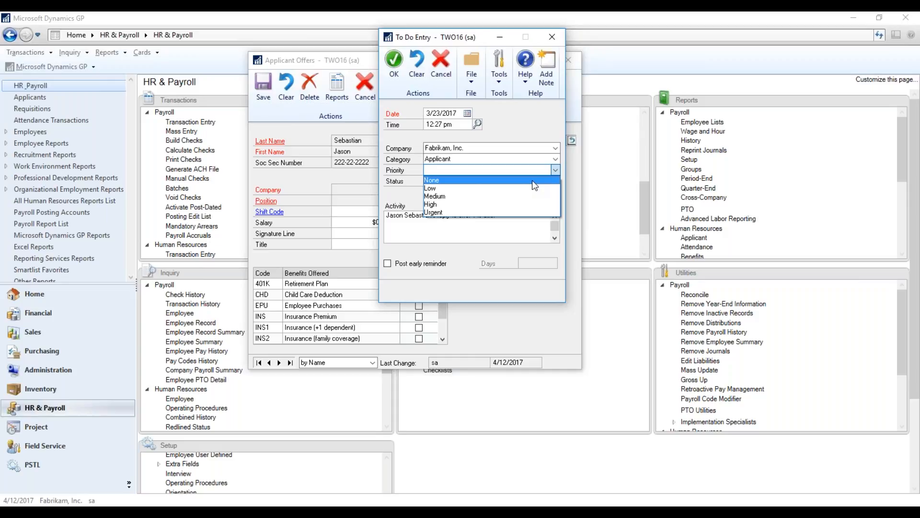
pyautogui.click(533, 196)
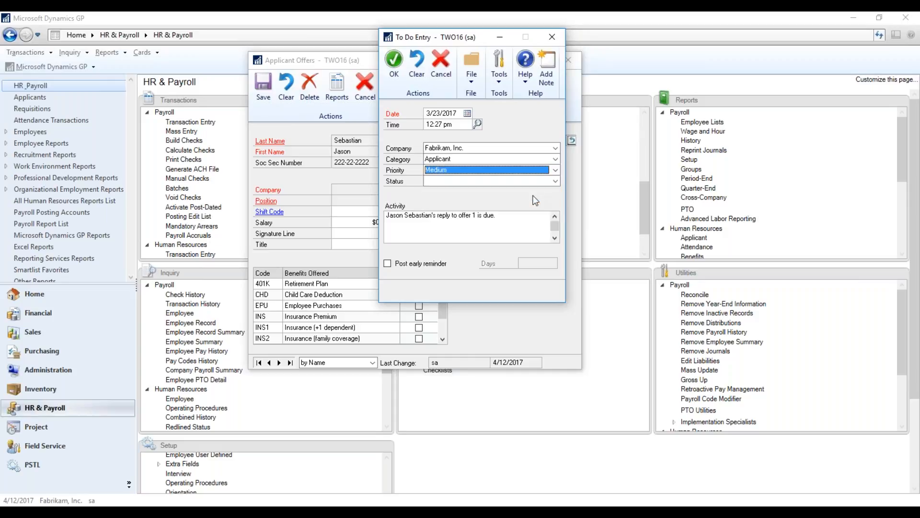
pyautogui.click(555, 181)
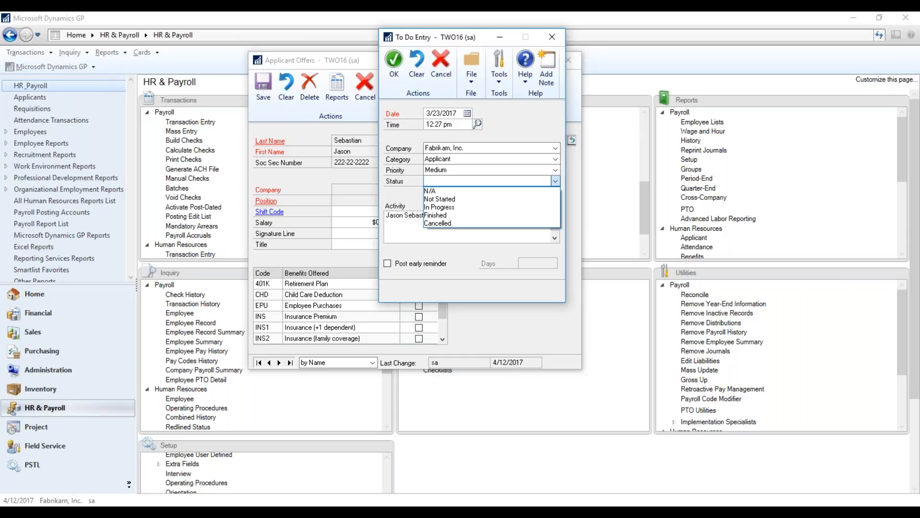
pyautogui.click(545, 209)
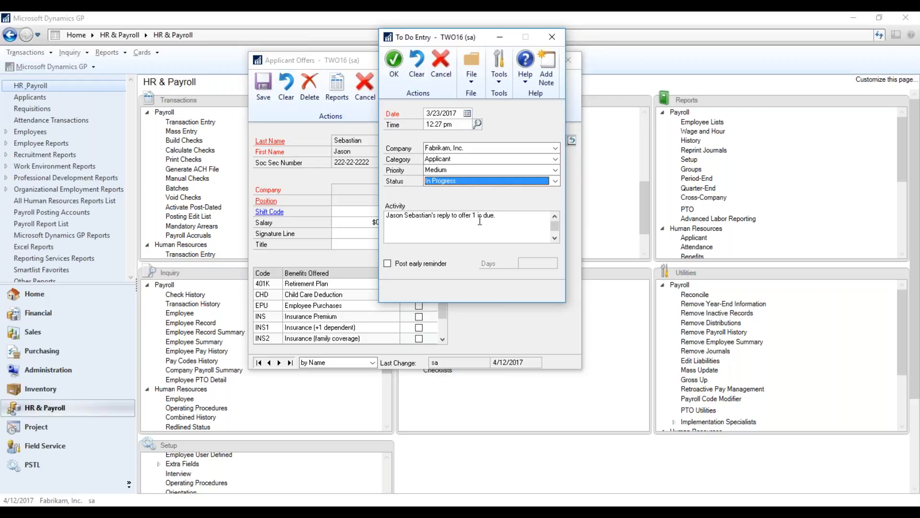
# Turn on an early reminder of 5 days for the to-do entry and accept the entry.
pyautogui.click(399, 265)
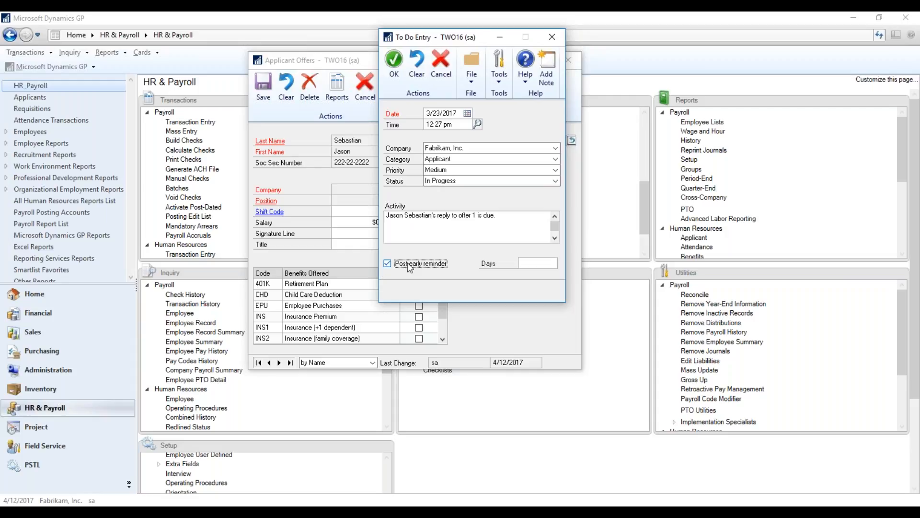
pyautogui.click(535, 263)
pyautogui.write('5')
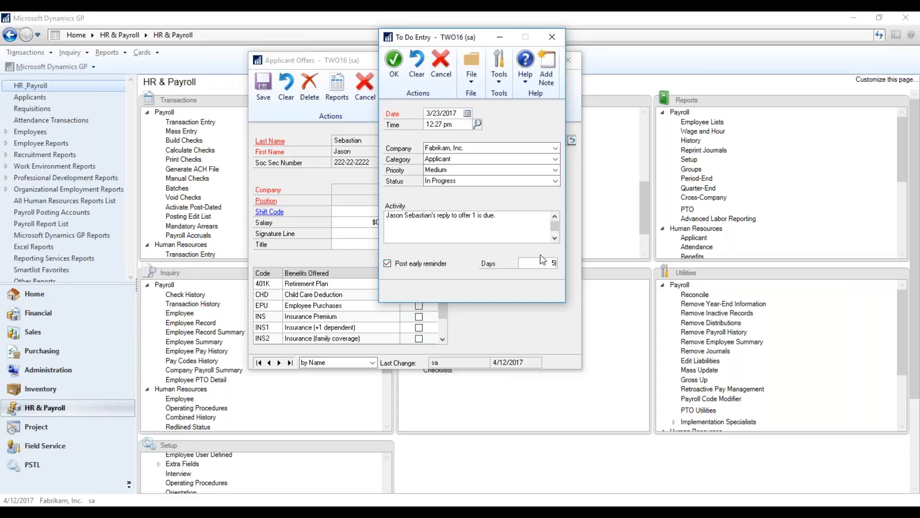
pyautogui.click(393, 62)
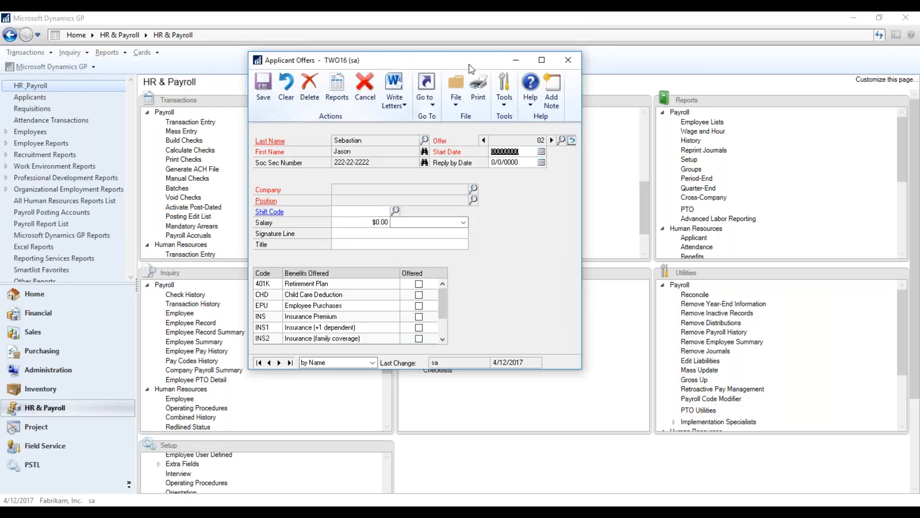
# Close and reopen the Offers card, select the same applicant and review saved offer 01.
pyautogui.click(560, 54)
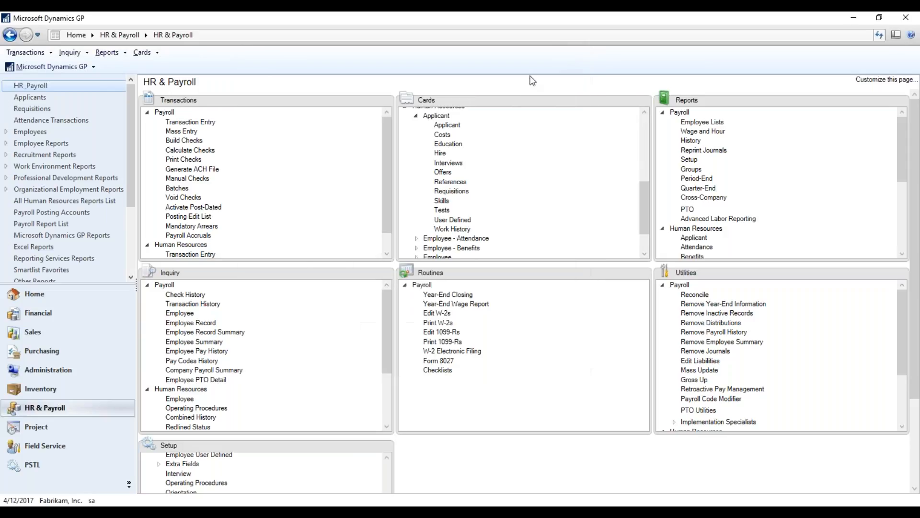
pyautogui.click(442, 171)
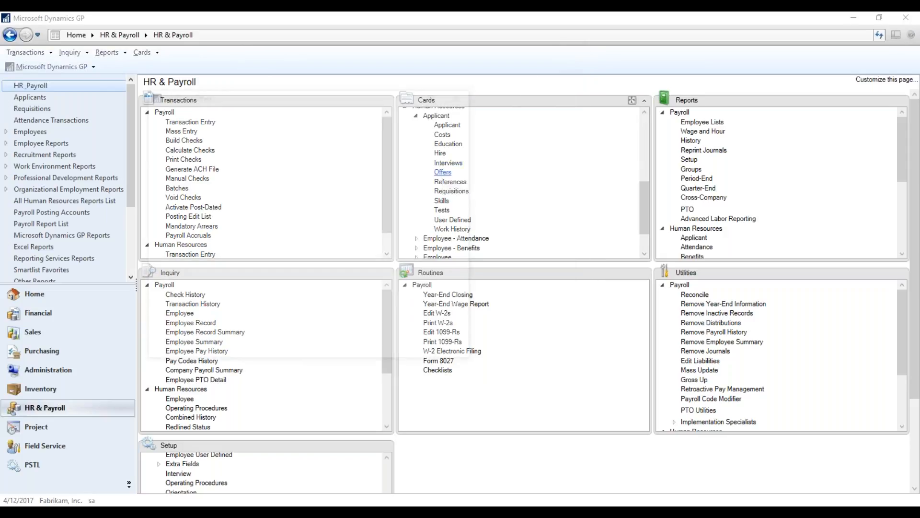
pyautogui.click(319, 174)
pyautogui.doubleClick(252, 219)
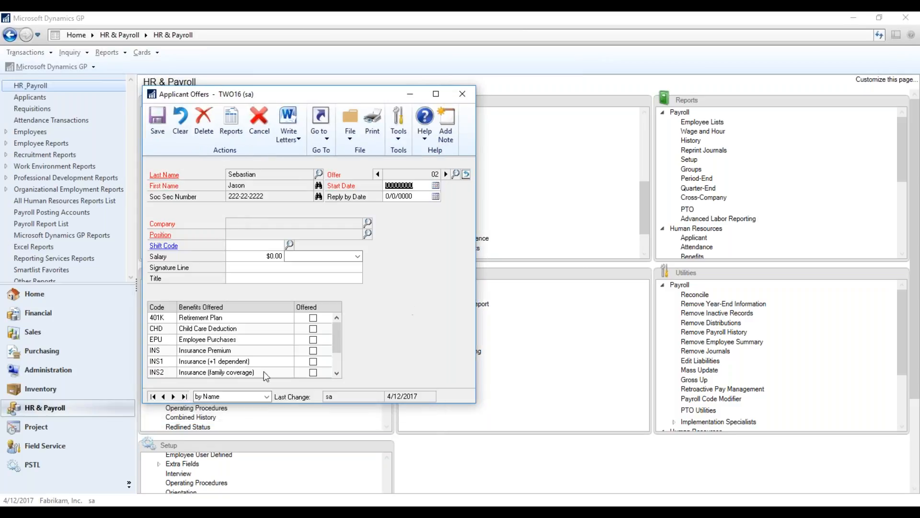
pyautogui.click(378, 175)
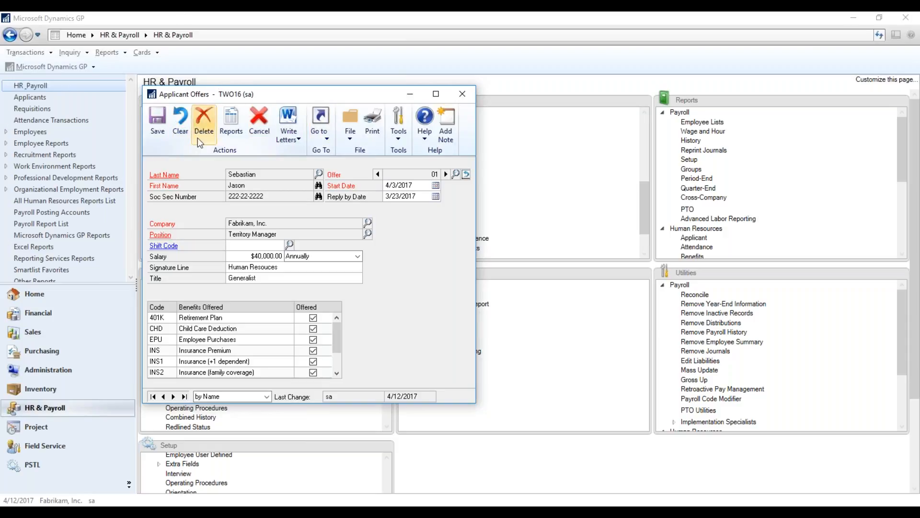
# Save the offer again, dismiss the follow-up to-do entry and close the Offers card.
pyautogui.click(157, 125)
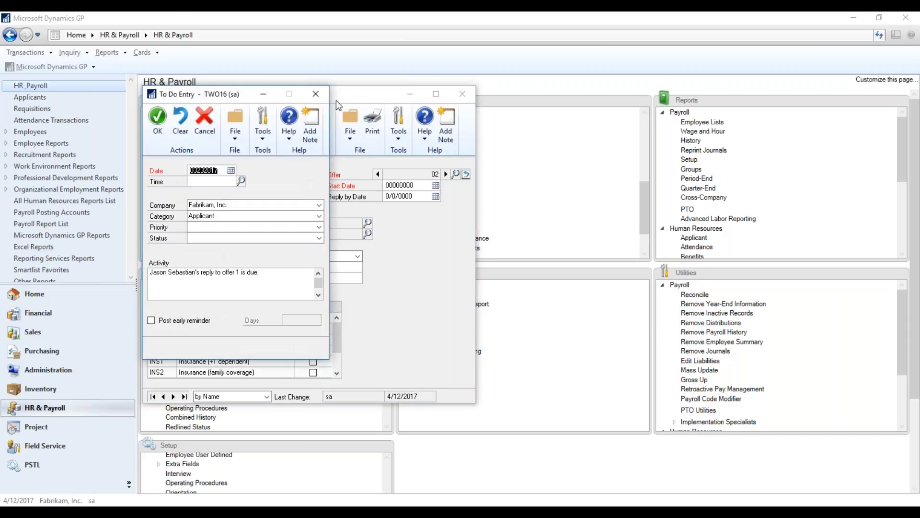
pyautogui.click(315, 94)
pyautogui.click(462, 94)
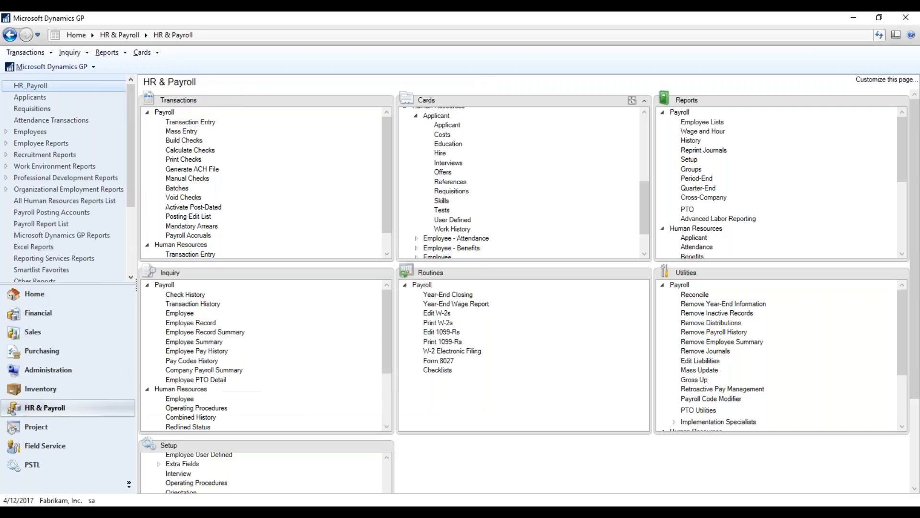
# Open the Offers card for the same applicant and bring up offer 01.
pyautogui.click(438, 173)
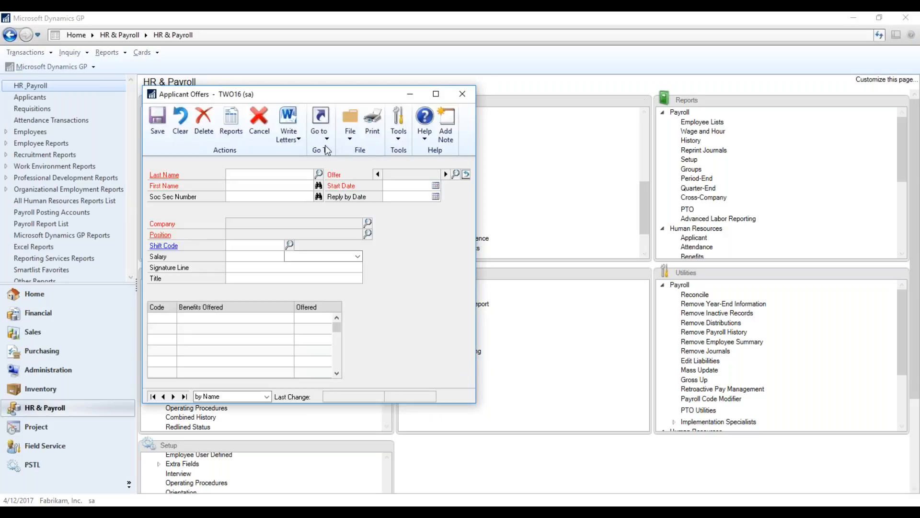
pyautogui.click(319, 175)
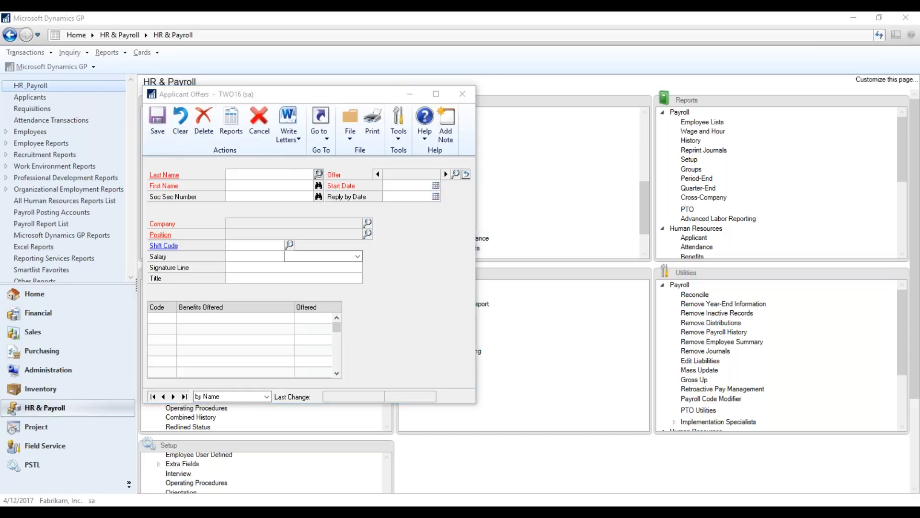
pyautogui.doubleClick(232, 216)
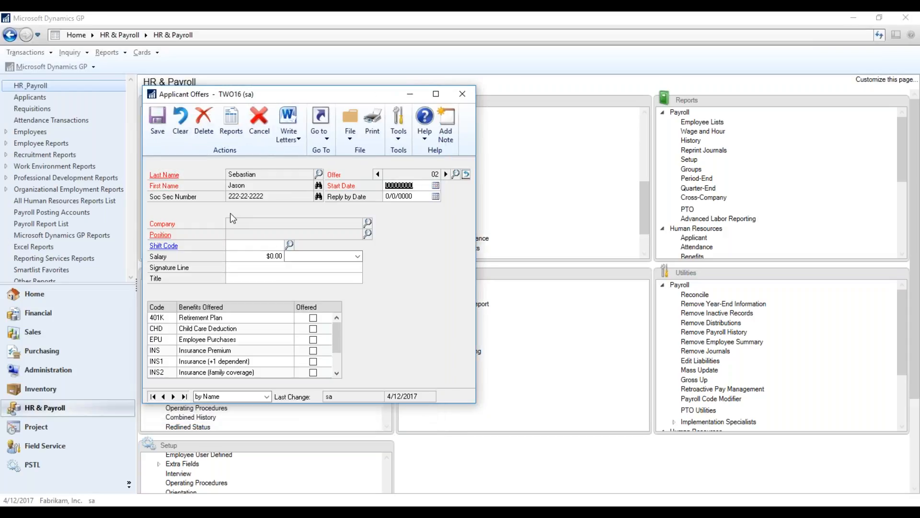
pyautogui.click(378, 174)
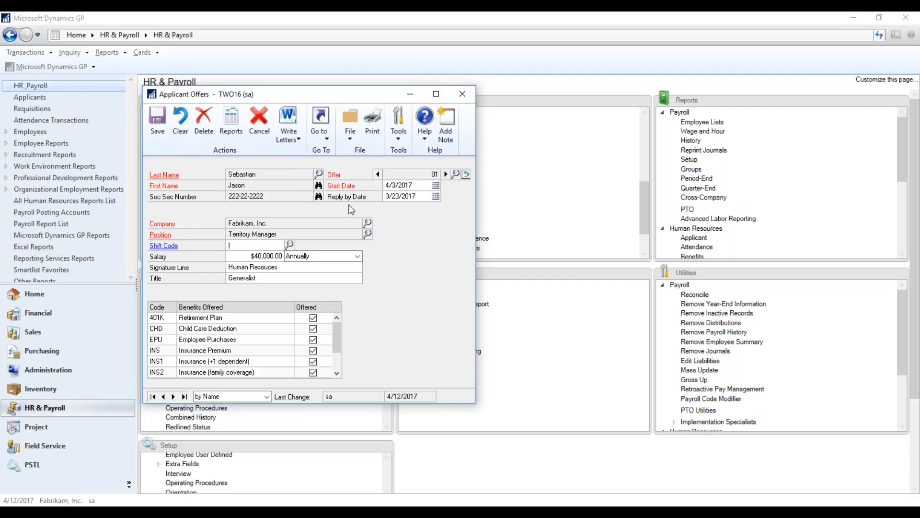
# Look over the letter maintenance options for the Applicant Offers category and leave without making a change.
pyautogui.click(299, 136)
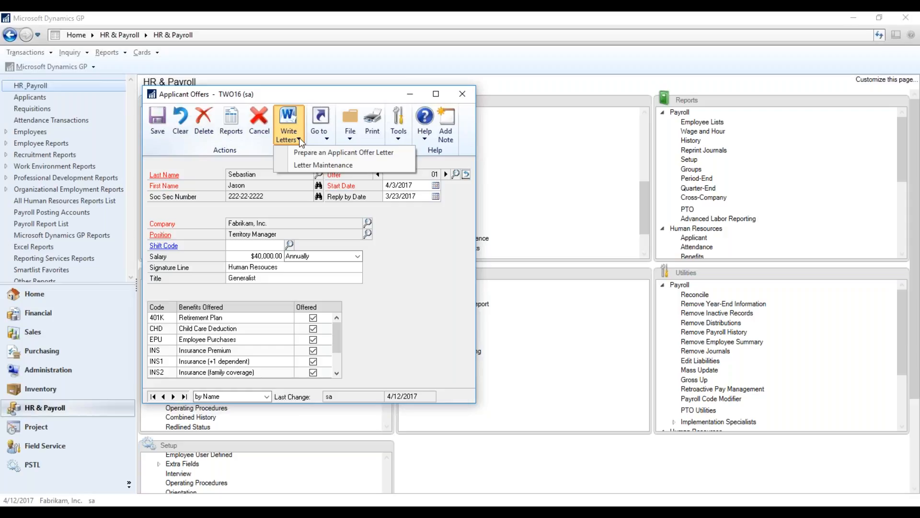
pyautogui.click(303, 165)
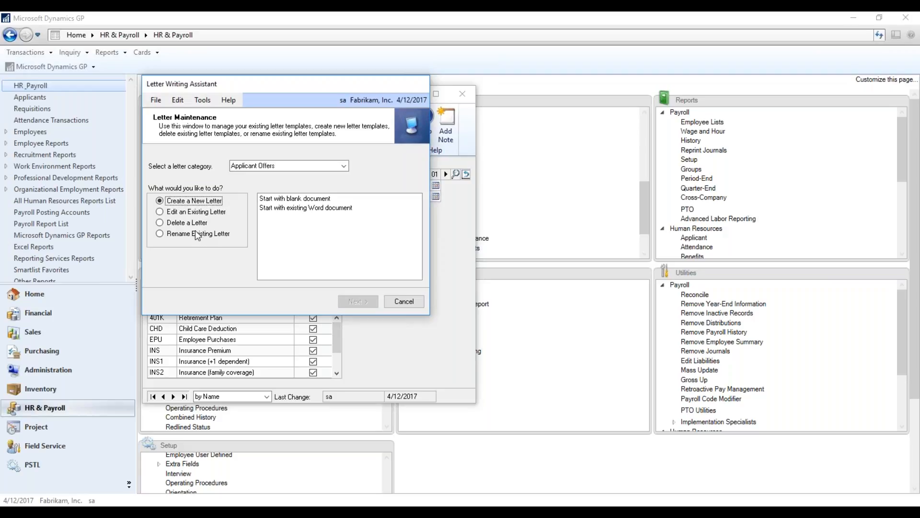
pyautogui.click(404, 301)
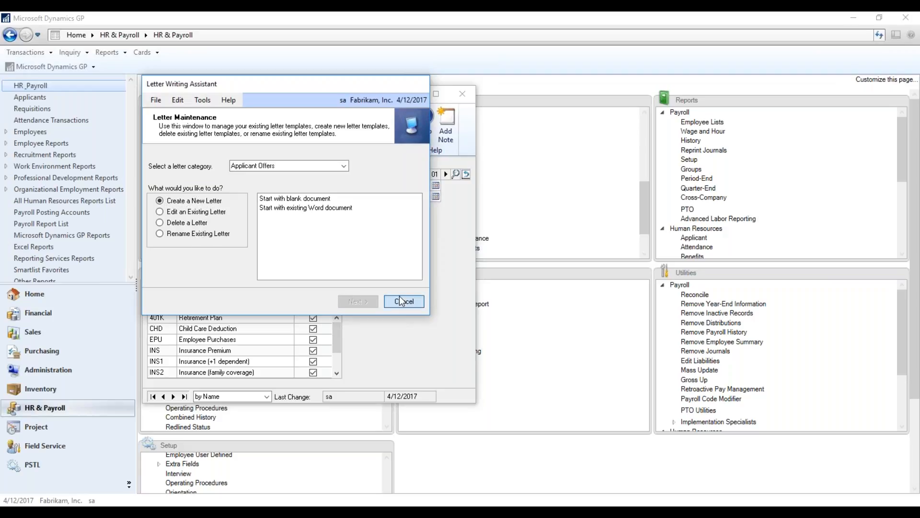
pyautogui.click(428, 297)
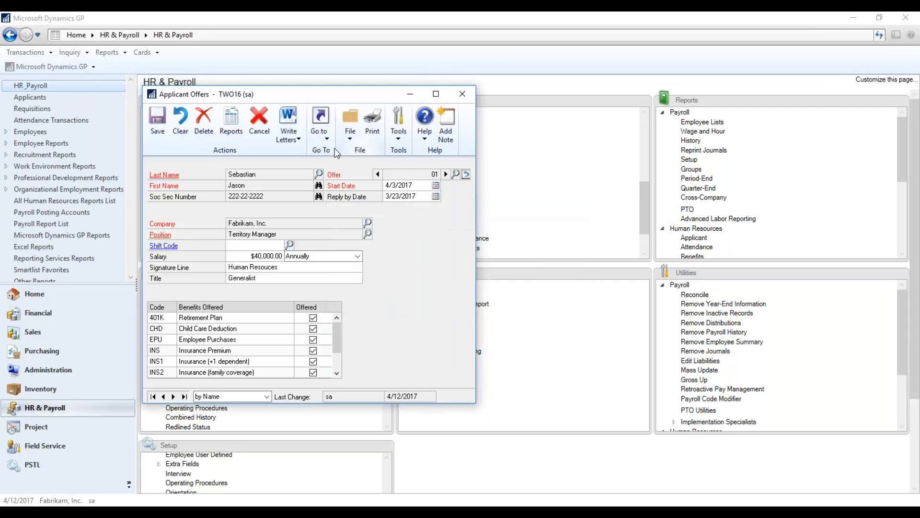
# Start an applicant letter for the open offer with the Offer Letter template and the listed applicant's offer 1 as recipient.
pyautogui.click(294, 136)
pyautogui.click(300, 152)
pyautogui.click(169, 166)
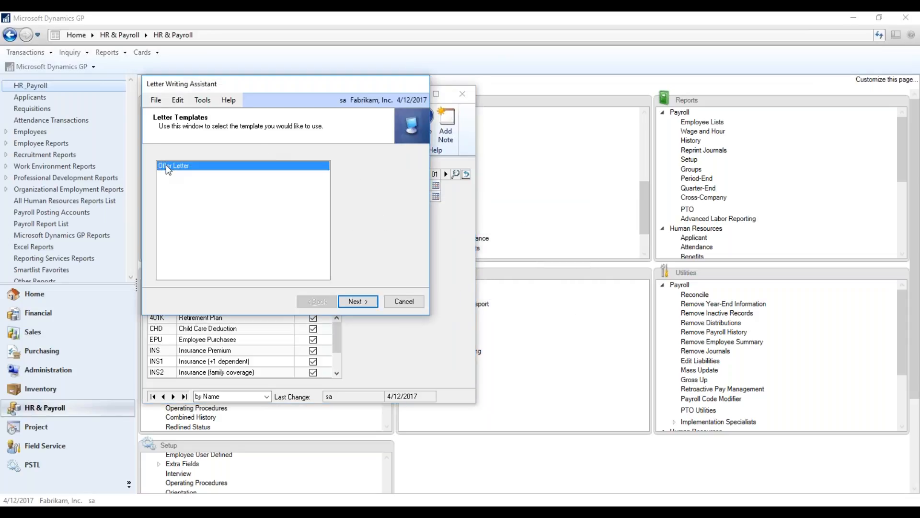
pyautogui.click(356, 301)
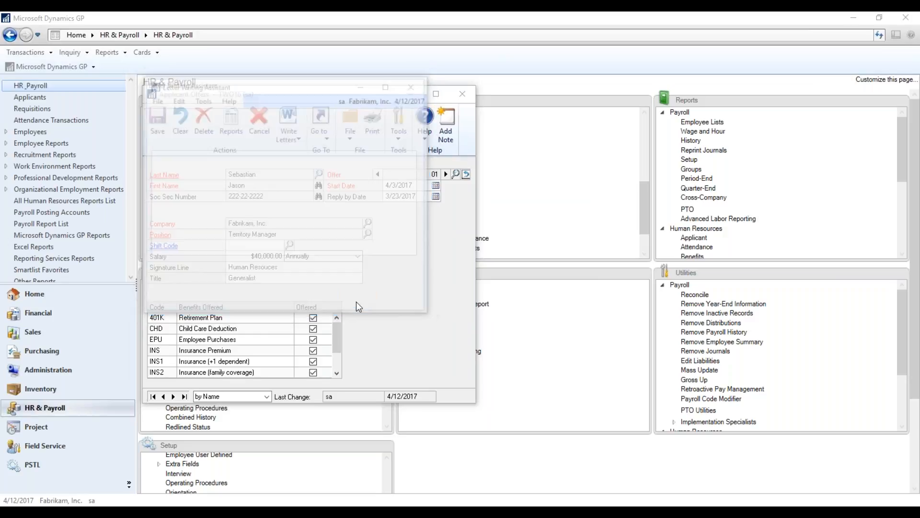
pyautogui.click(185, 173)
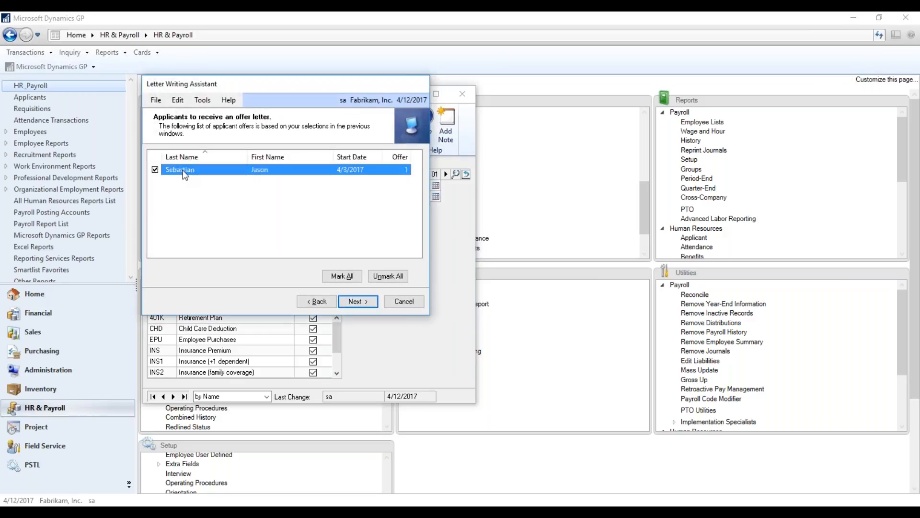
pyautogui.click(367, 306)
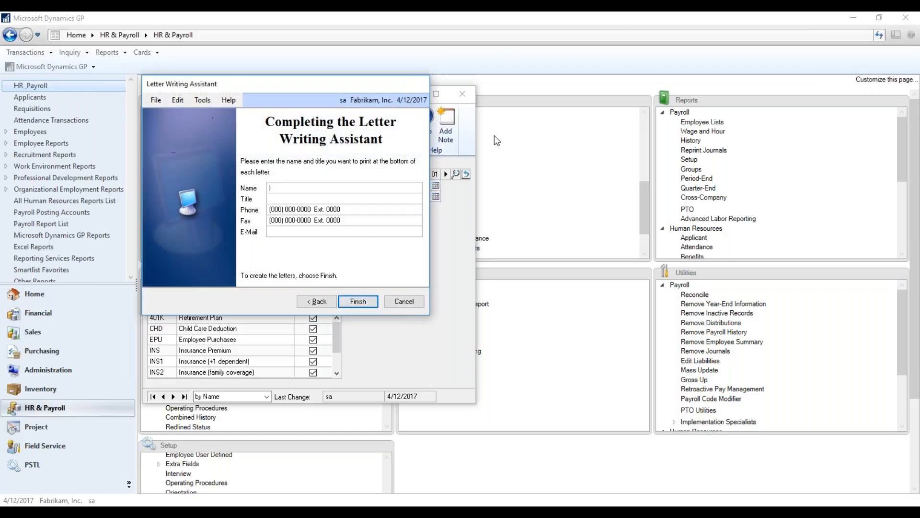
# Enter the signer's name and the title HR Generalist for the letter's closing, and create the letter.
pyautogui.write('Marg')
pyautogui.write('HR GEne')
pyautogui.press('BackSpace')
pyautogui.press('BackSpace')
pyautogui.press('BackSpace')
pyautogui.click(356, 299)
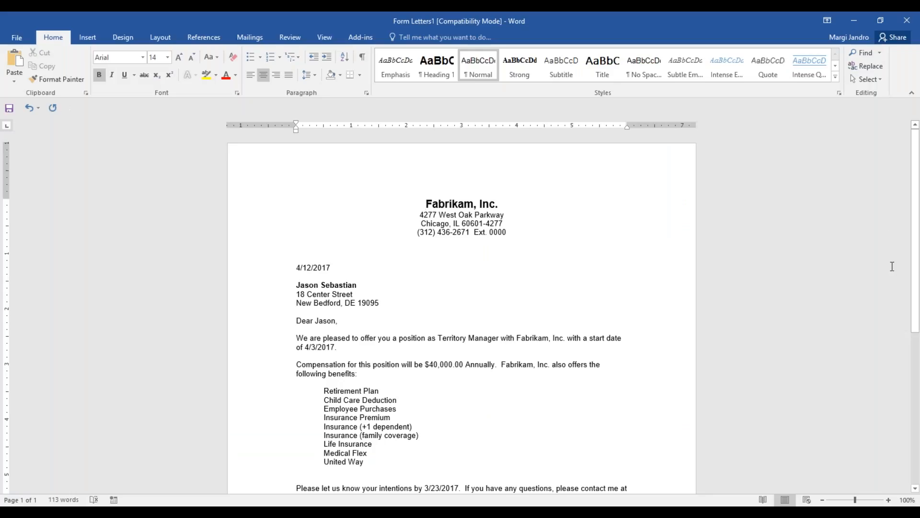
# Read through the generated offer letter from the letterhead to the signature, checking the position, compensation, benefits and reply date.
pyautogui.click(810, 291)
pyautogui.scroll(-1, 807, 292)
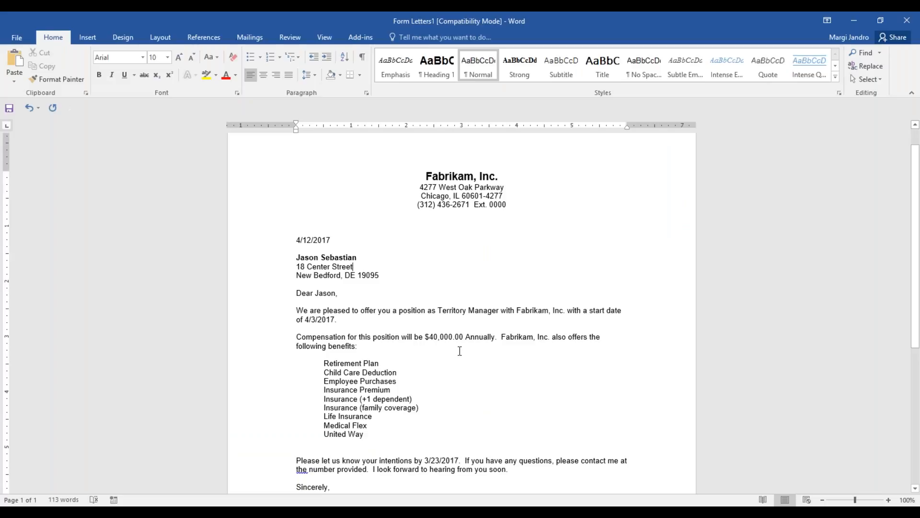
pyautogui.scroll(-1, 512, 389)
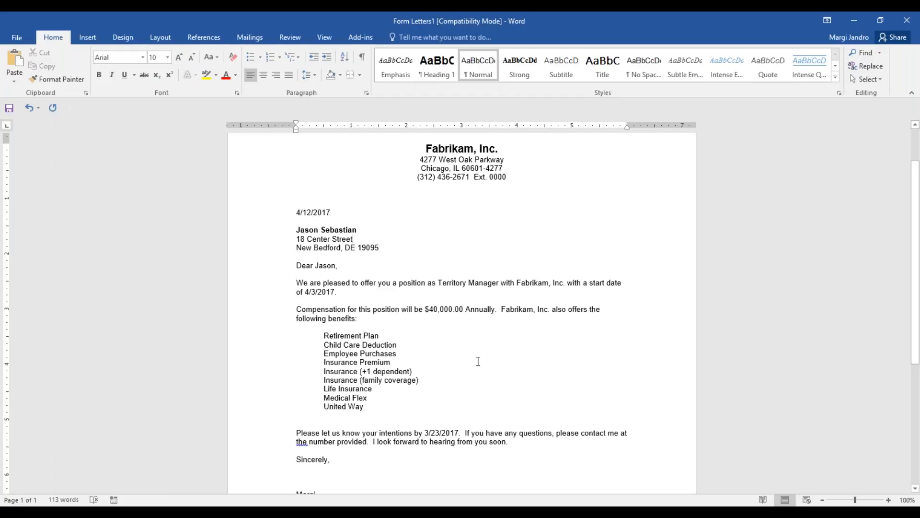
pyautogui.scroll(-4, 478, 361)
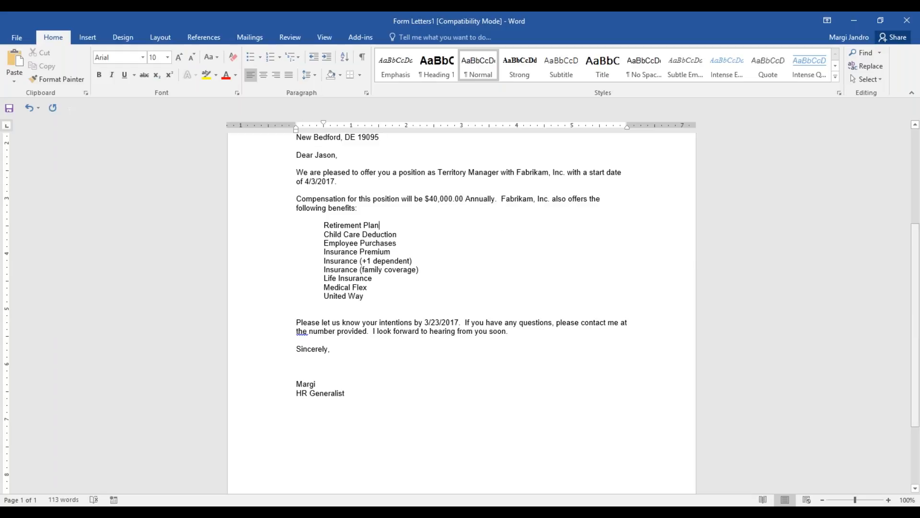
pyautogui.moveTo(916, 334); pyautogui.dragTo(916, 236)
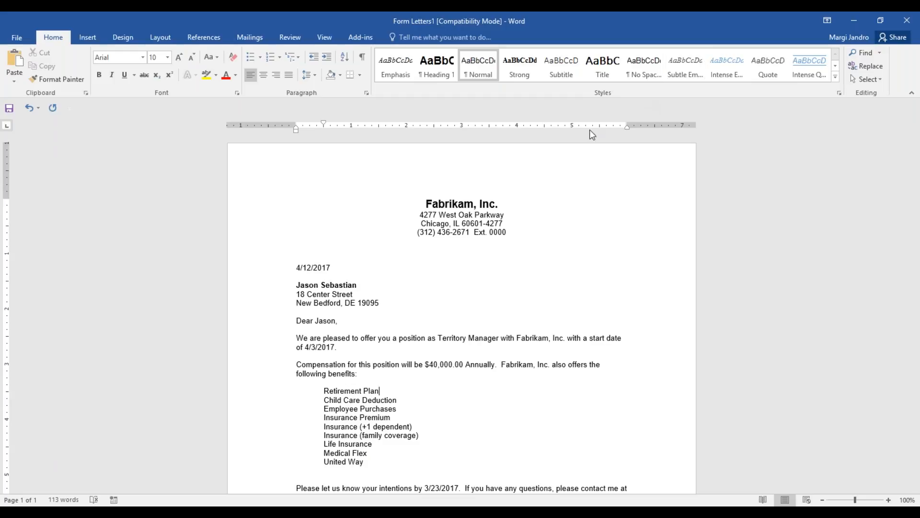
# Close the offer letter without saving it and close the Applicant Offers card.
pyautogui.click(9, 109)
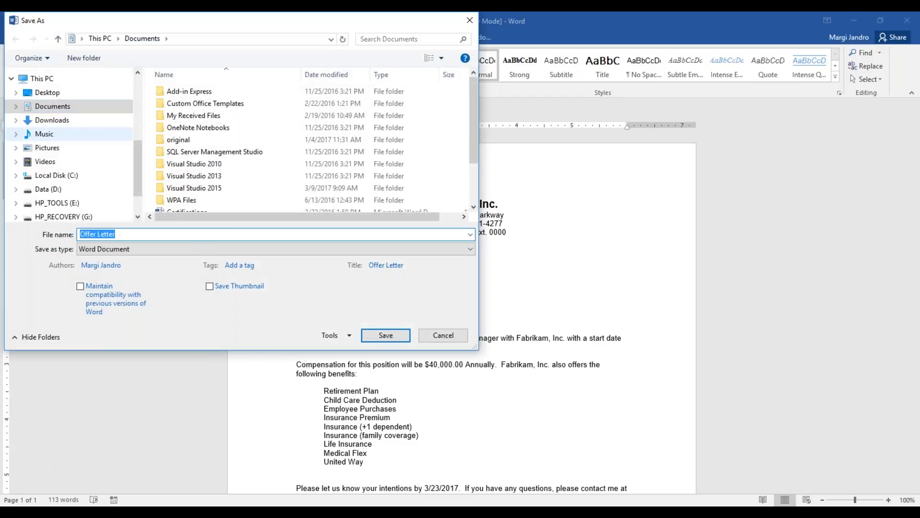
pyautogui.click(443, 336)
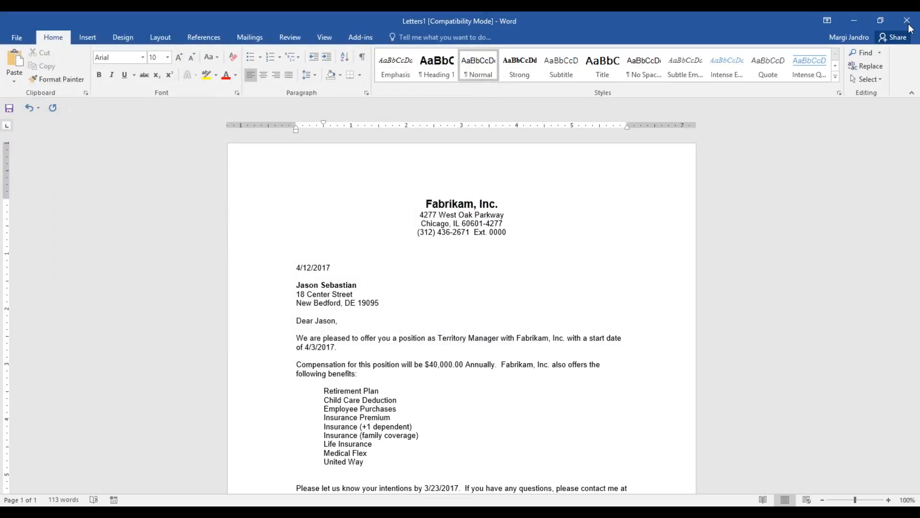
pyautogui.doubleClick(799, 23)
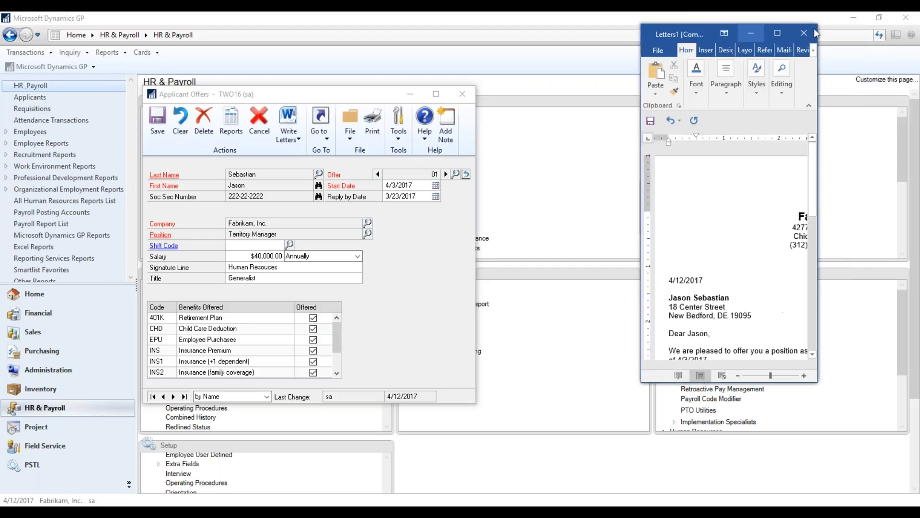
pyautogui.click(806, 32)
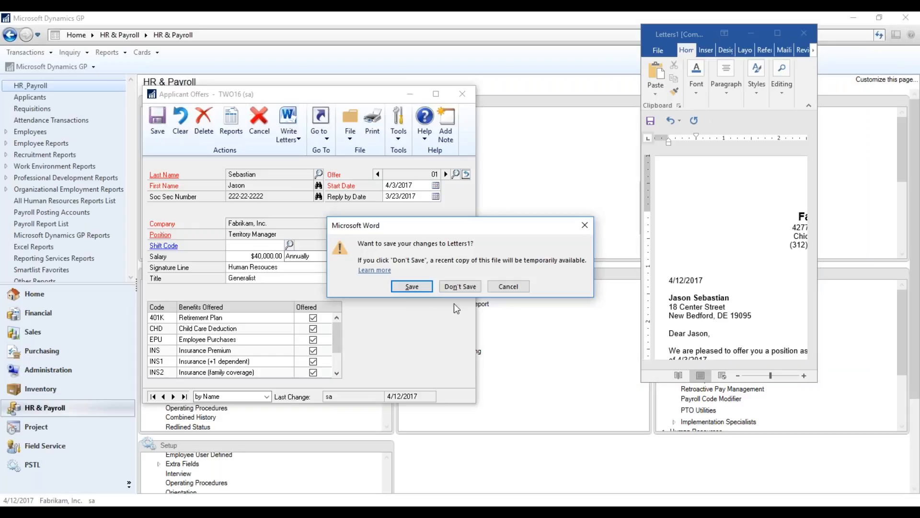
pyautogui.click(466, 287)
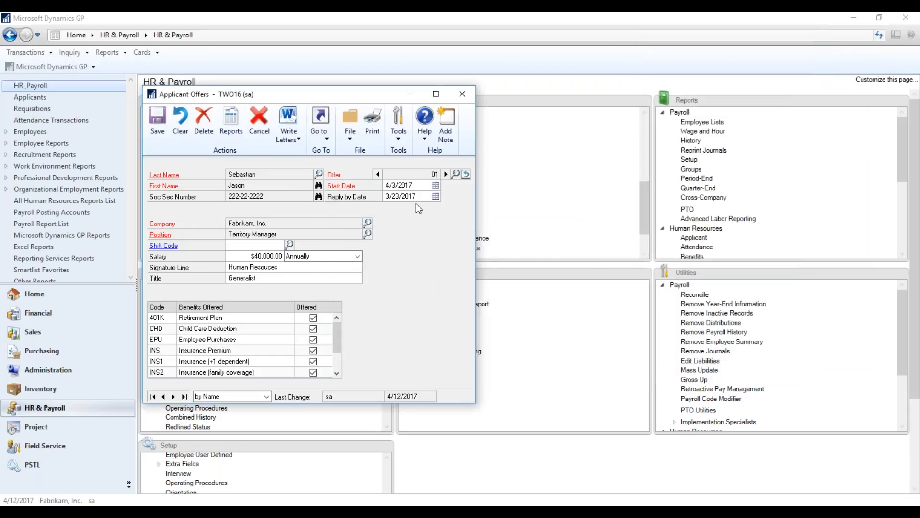
pyautogui.click(463, 96)
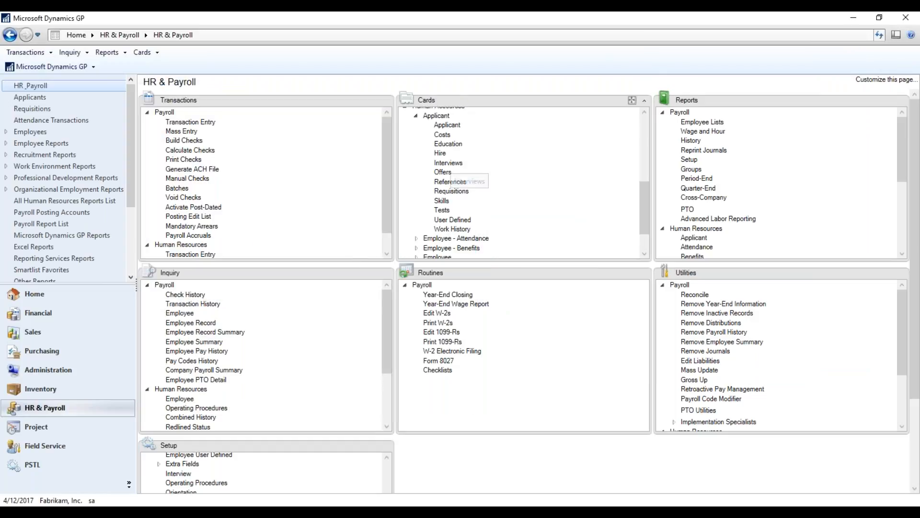
# Open the applicant Hire card and look up the applicant who received the offer.
pyautogui.click(441, 155)
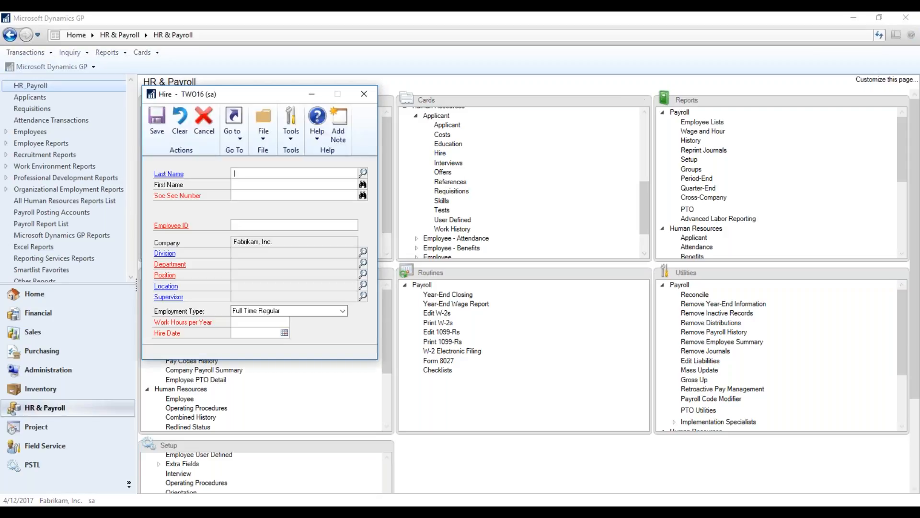
pyautogui.moveTo(258, 94); pyautogui.dragTo(415, 68)
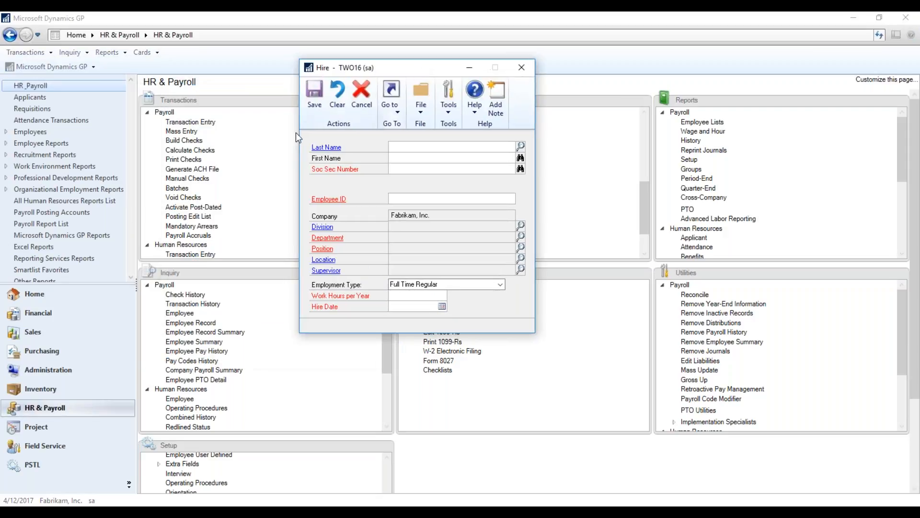
pyautogui.click(521, 147)
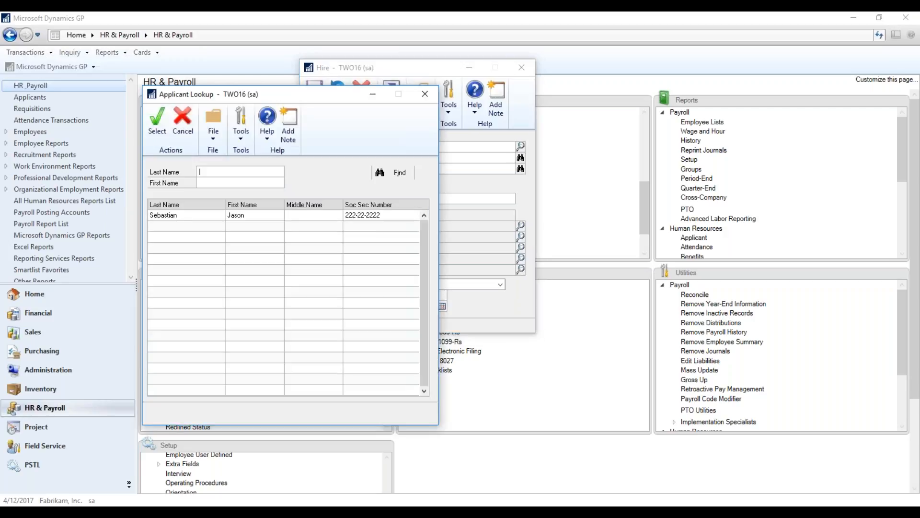
pyautogui.doubleClick(277, 216)
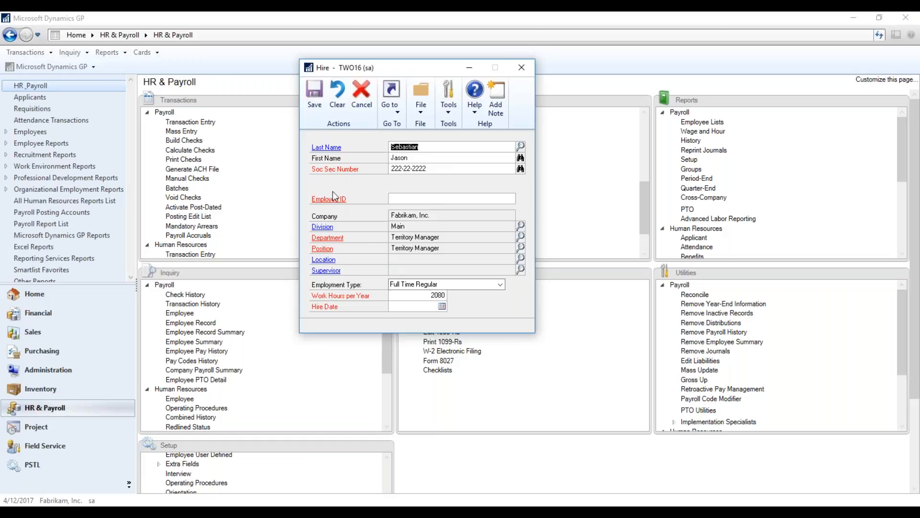
# Enter the new employee ID for the applicant being hired.
pyautogui.click(406, 201)
pyautogui.write('SEBA0001')
pyautogui.press('Tab')
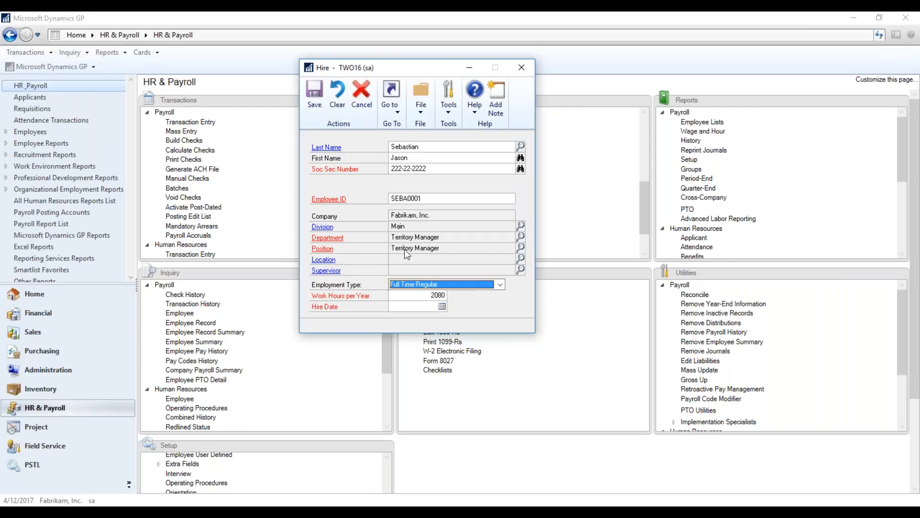
# Assign the location Fabrikam, Inc. and the supervisor Technician Manager, with Full Time Regular as the employment type.
pyautogui.click(522, 259)
pyautogui.doubleClick(287, 250)
pyautogui.click(520, 270)
pyautogui.doubleClick(266, 238)
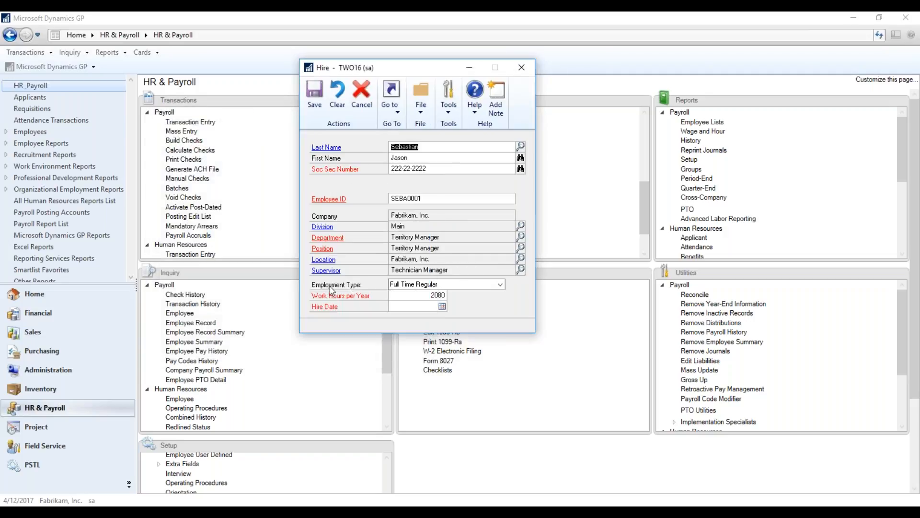
pyautogui.click(501, 284)
pyautogui.click(502, 285)
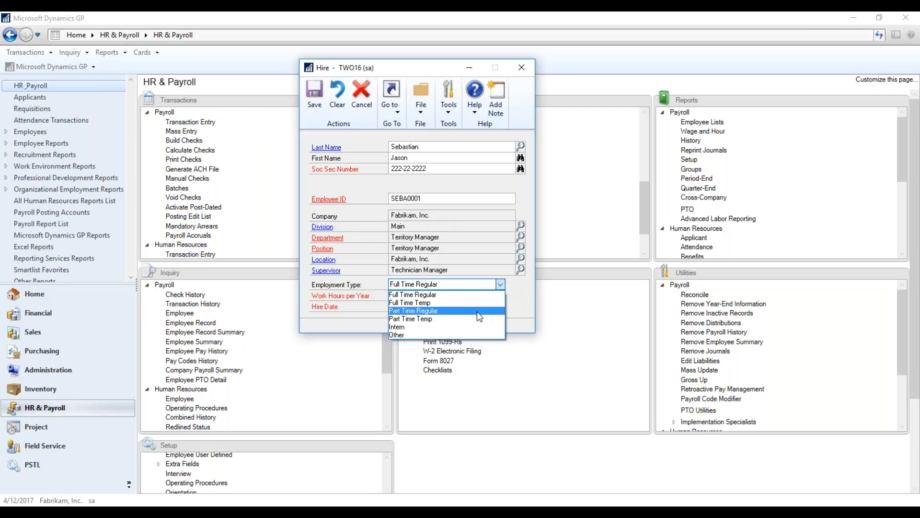
pyautogui.click(497, 295)
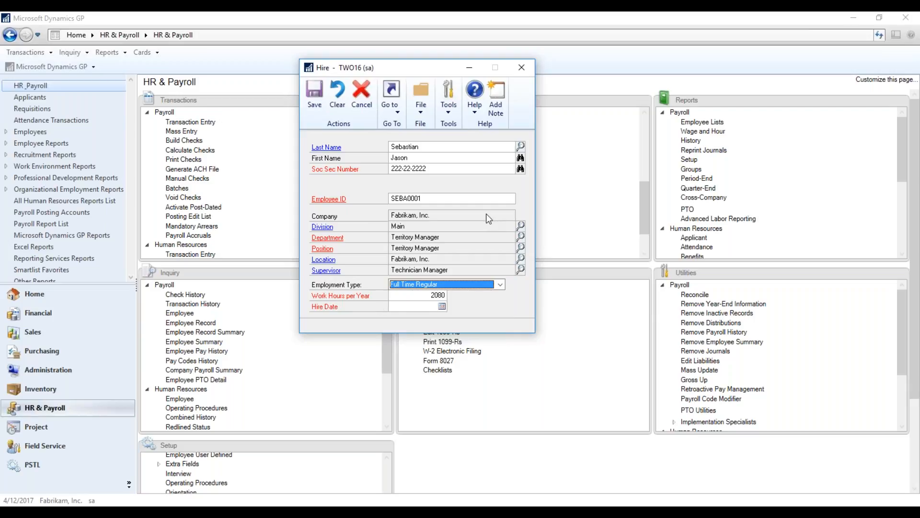
# Set the hire date to 4/3/2017, save the hire and choose to finish entering the employee-related information.
pyautogui.click(424, 306)
pyautogui.click(442, 306)
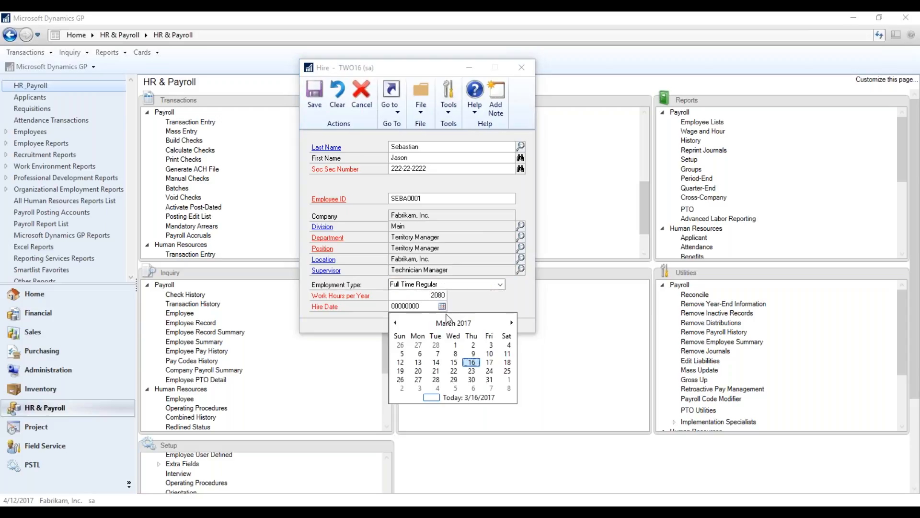
pyautogui.click(501, 325)
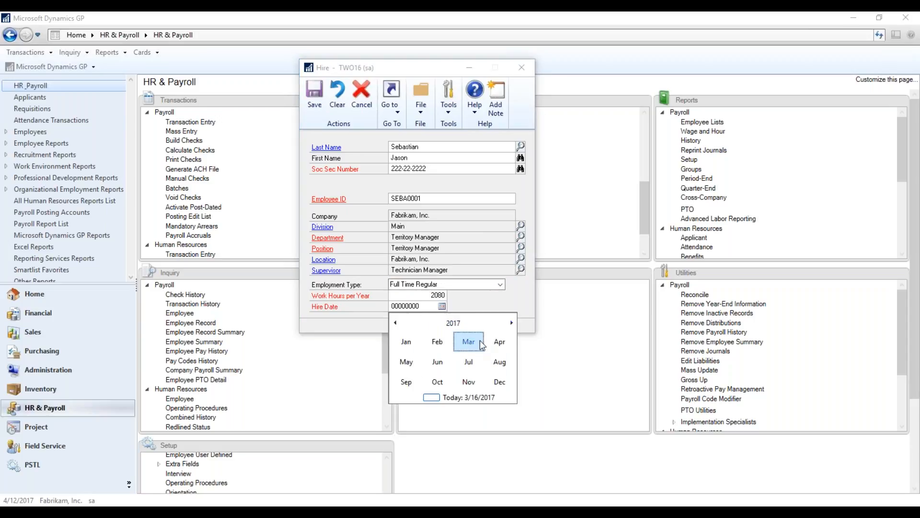
pyautogui.click(499, 342)
pyautogui.click(418, 356)
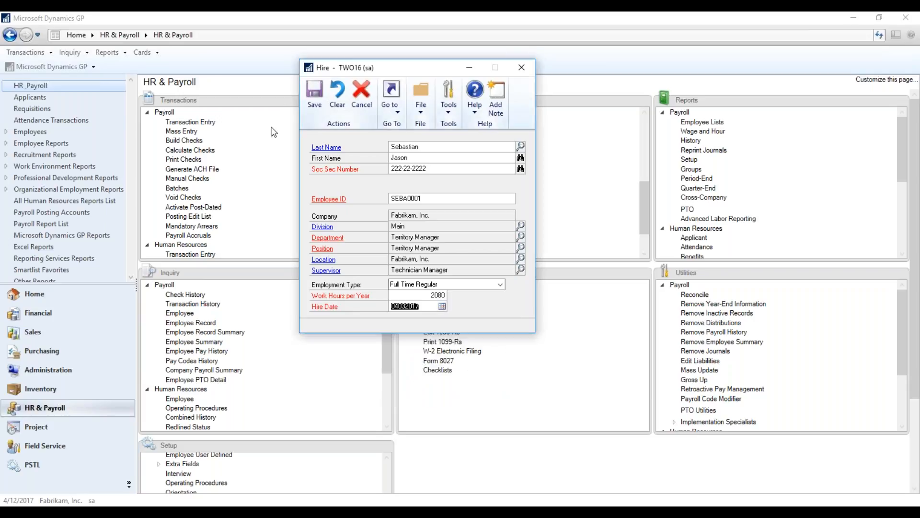
pyautogui.click(315, 95)
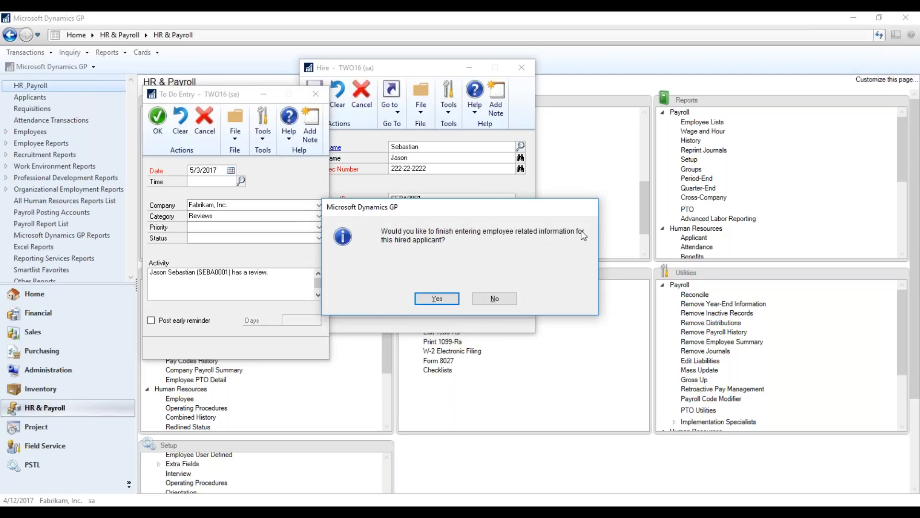
pyautogui.click(439, 301)
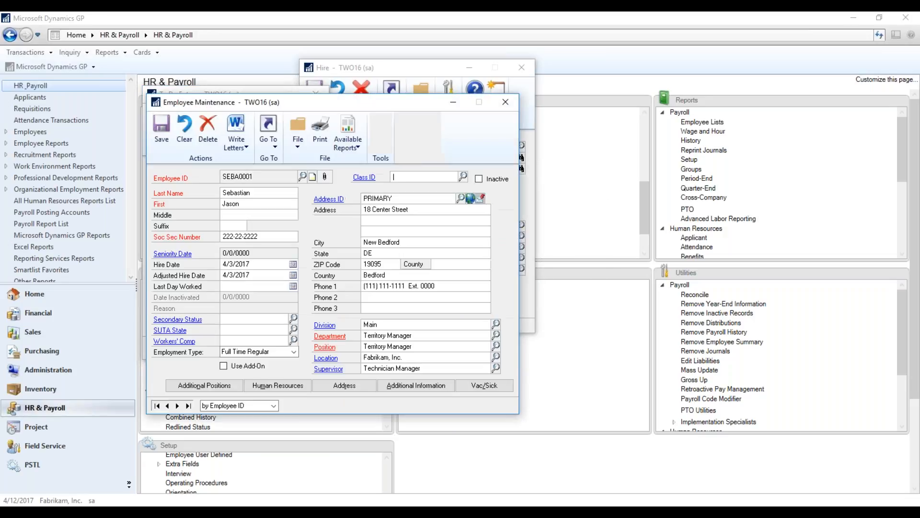
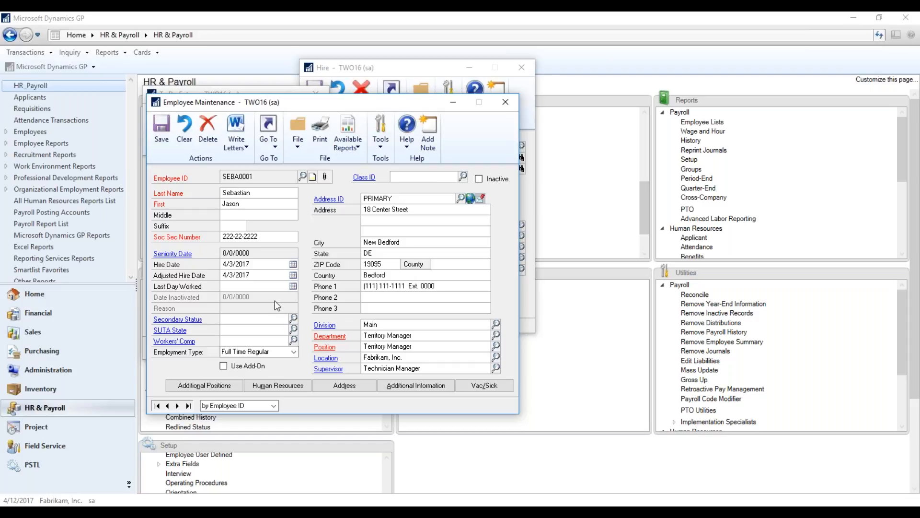
# Save the newly hired employee's record and reopen it from the employee lookup.
pyautogui.click(224, 321)
pyautogui.click(158, 137)
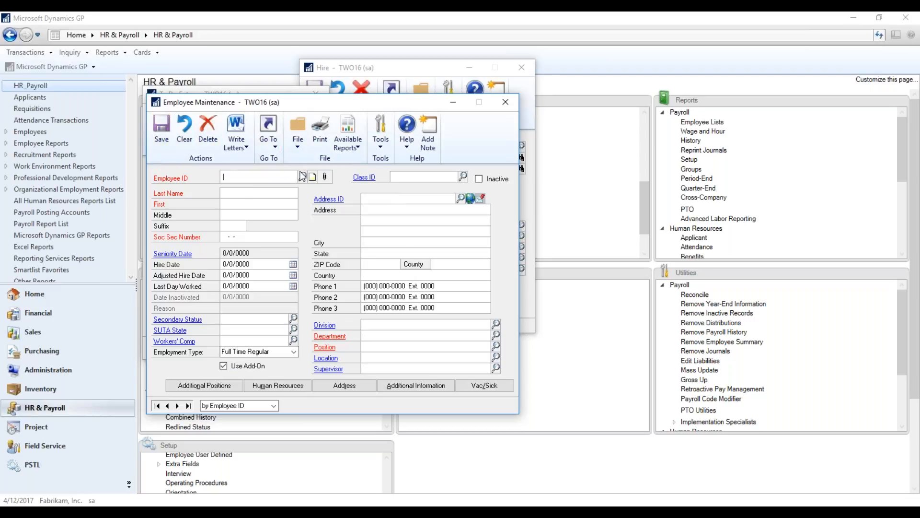
pyautogui.click(302, 176)
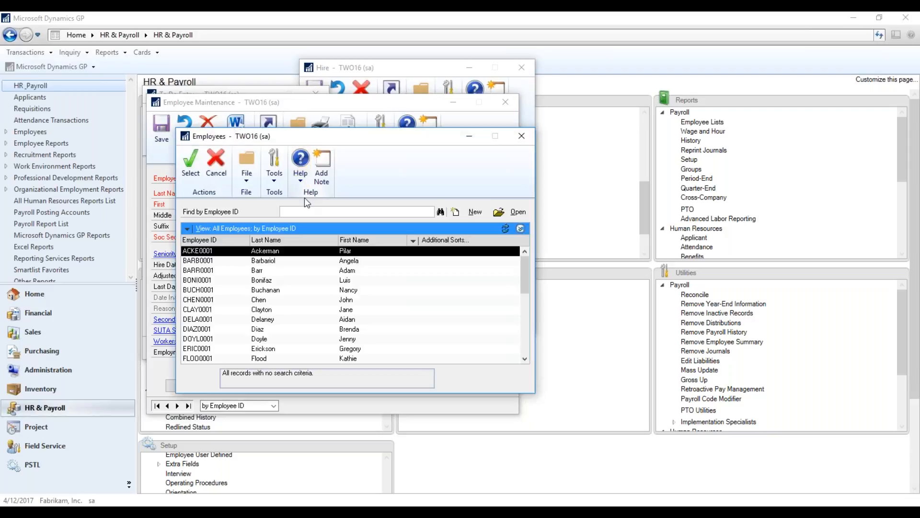
pyautogui.scroll(-2, 304, 325)
pyautogui.scroll(-3, 304, 325)
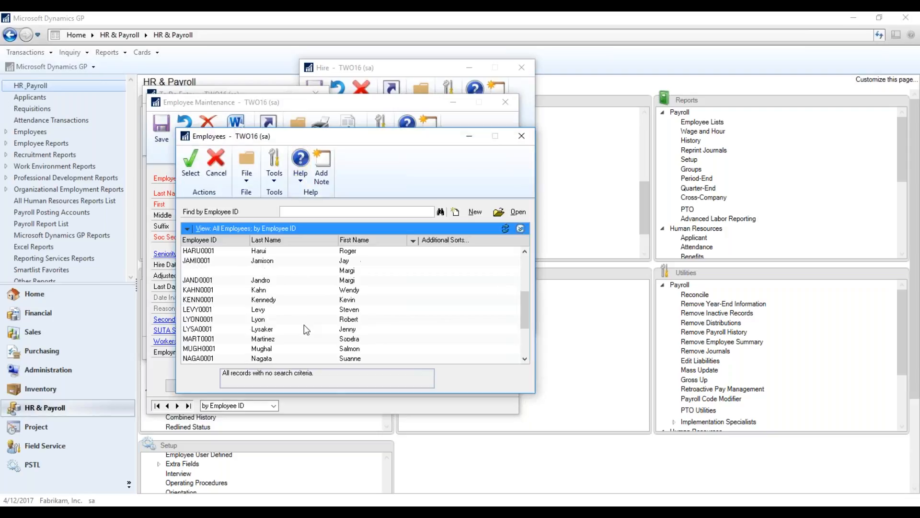
pyautogui.click(342, 349)
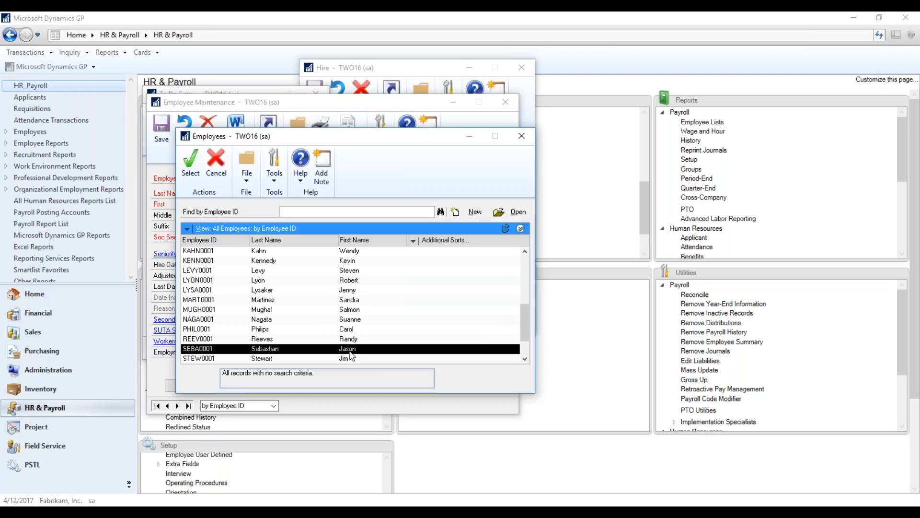
pyautogui.doubleClick(327, 350)
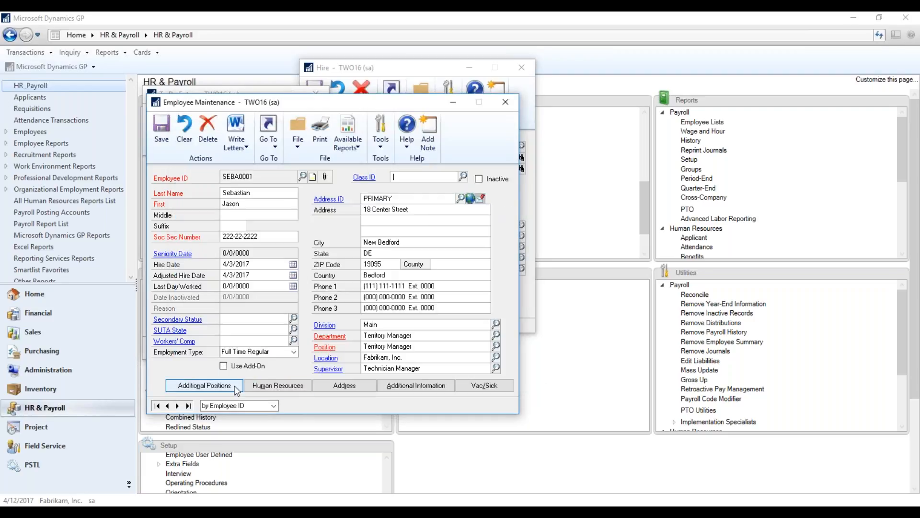
# Examine the pay codes available in the employee's payroll pay code record, and close it without assigning one.
pyautogui.click(267, 144)
pyautogui.moveTo(282, 164)
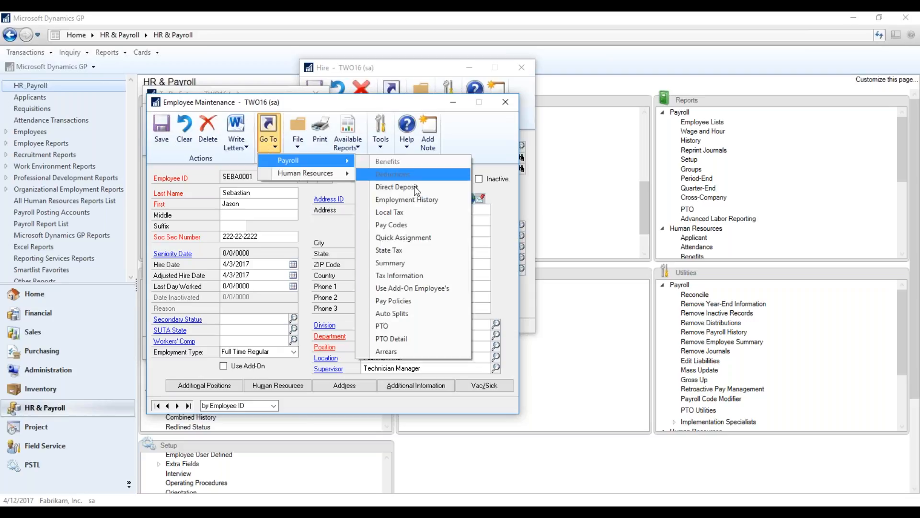
pyautogui.click(409, 224)
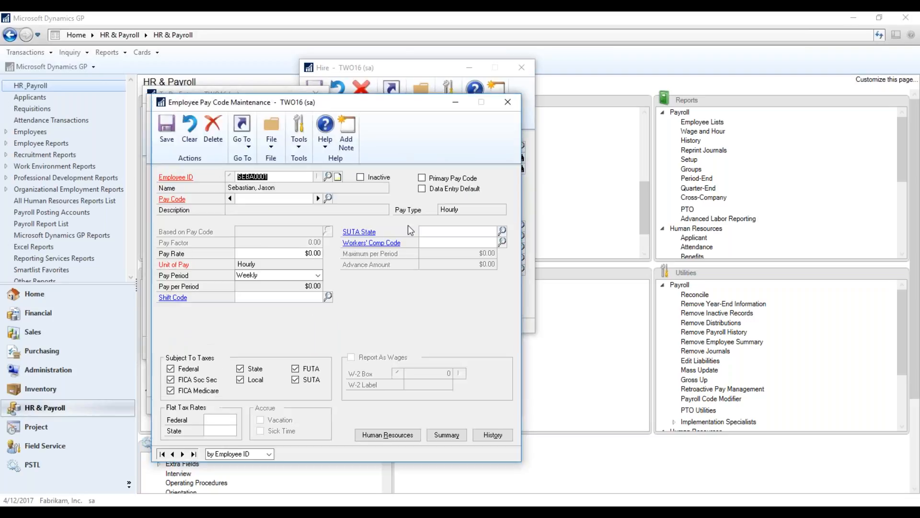
pyautogui.click(319, 198)
pyautogui.click(329, 198)
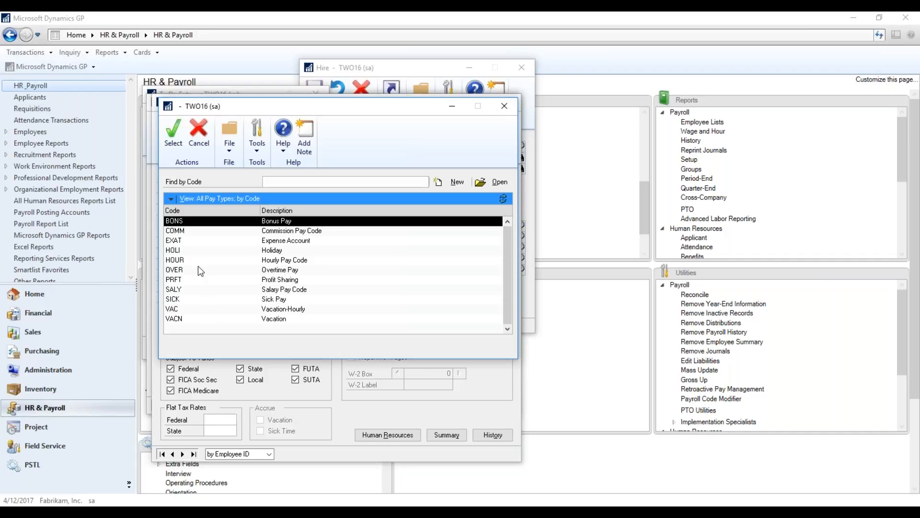
pyautogui.click(198, 261)
pyautogui.click(201, 250)
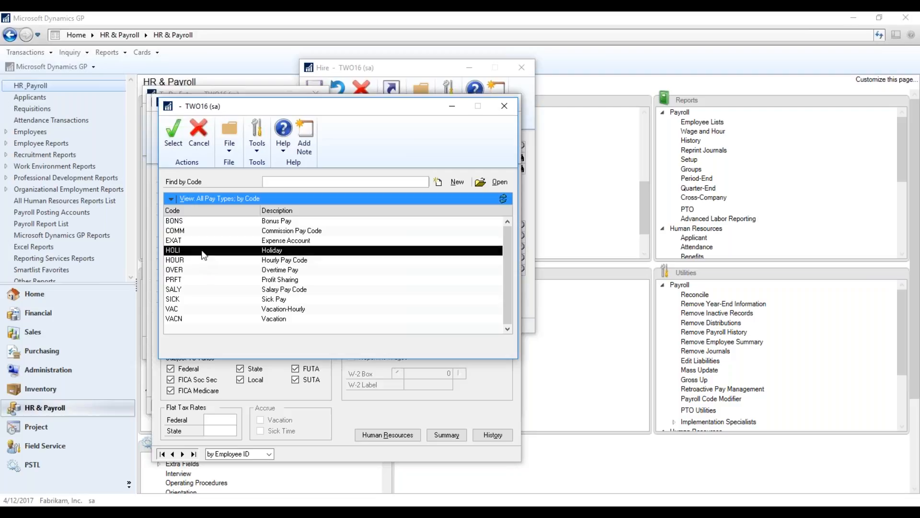
pyautogui.click(510, 109)
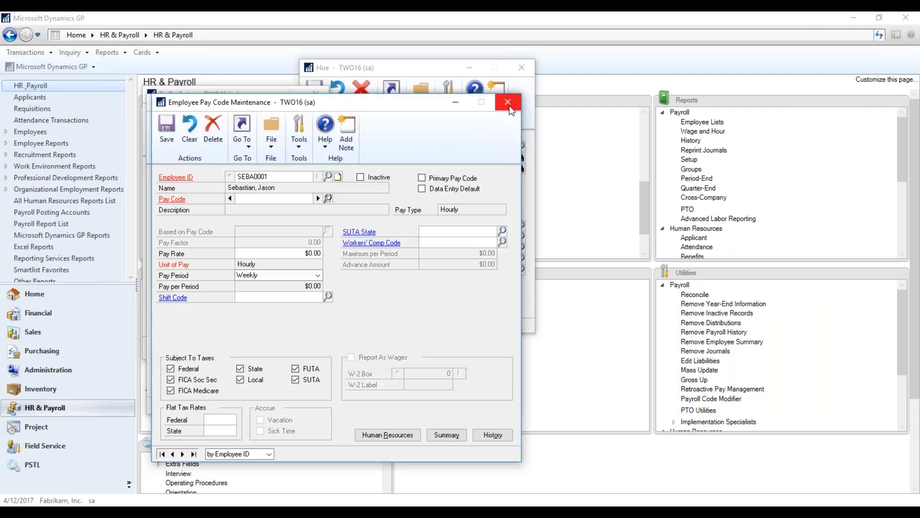
pyautogui.click(510, 105)
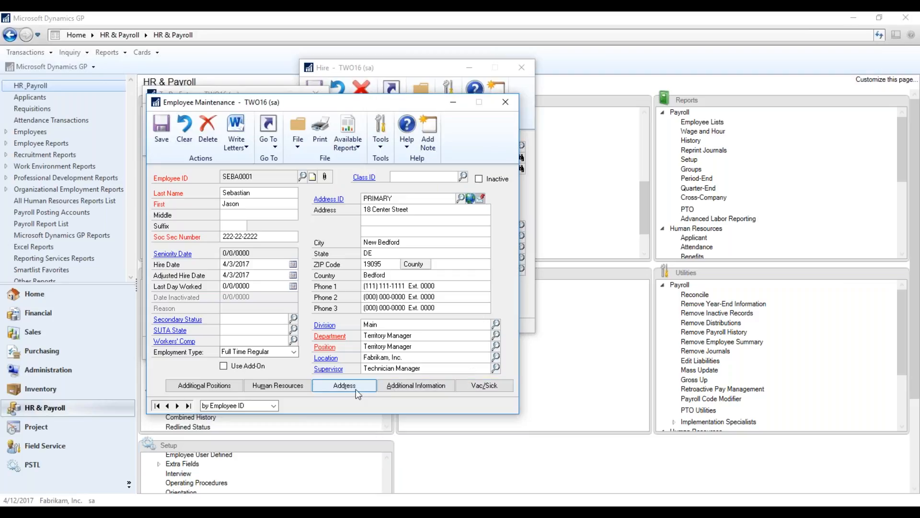
# Review the employee's human resources and address details, closing each window after viewing.
pyautogui.click(271, 388)
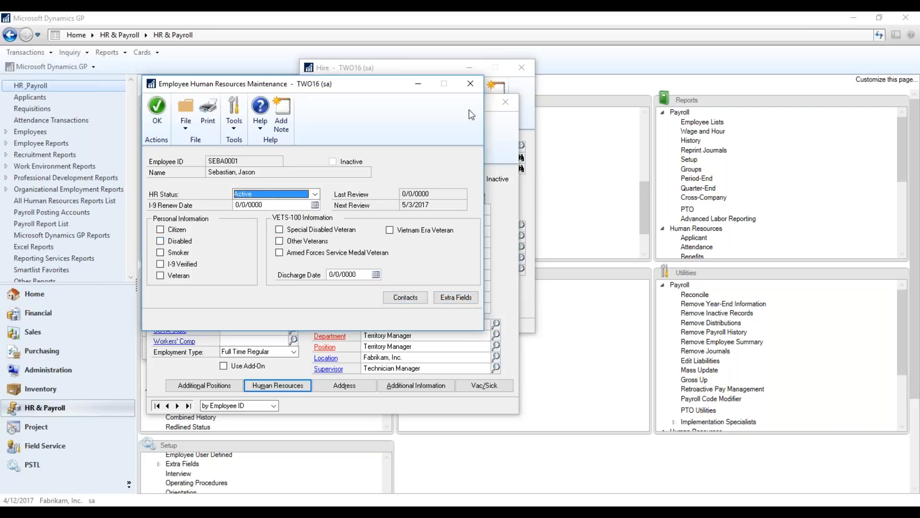
pyautogui.click(471, 83)
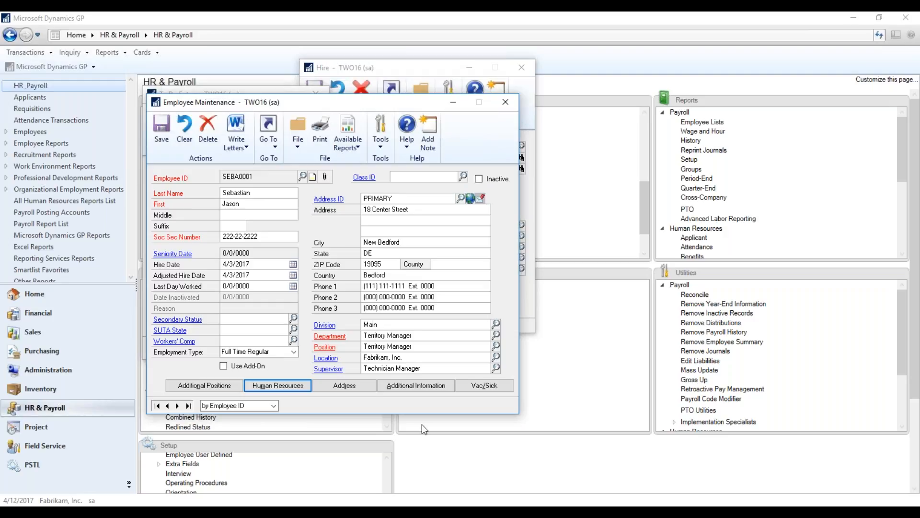
pyautogui.click(344, 385)
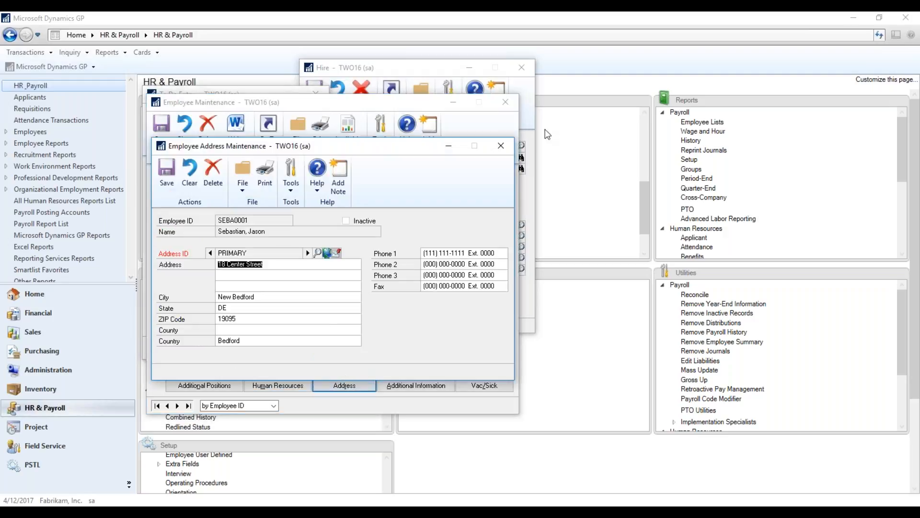
pyautogui.click(501, 146)
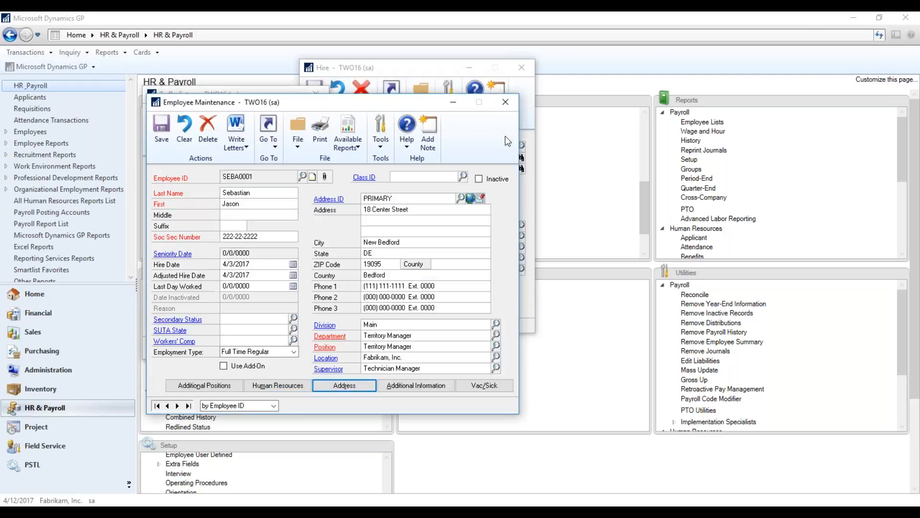
# Close the employee record, the review To Do entry without an early reminder, and the Hire card.
pyautogui.click(504, 105)
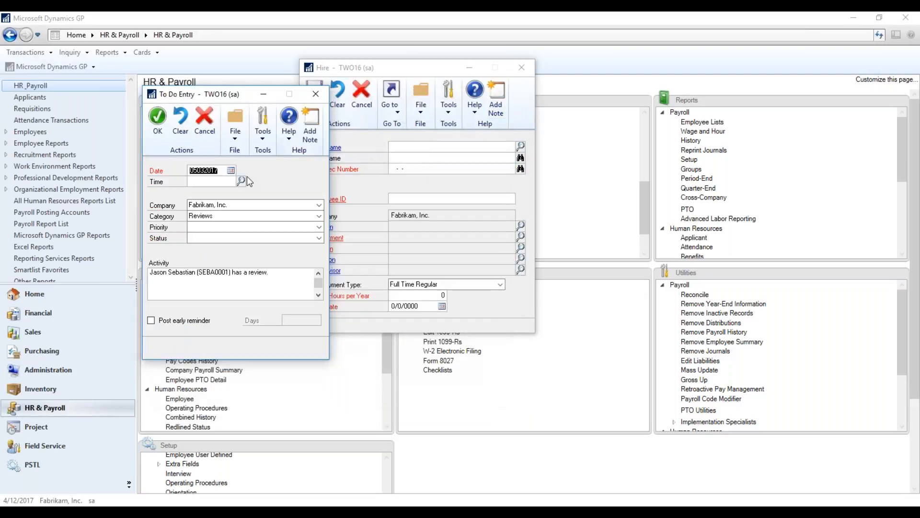
pyautogui.click(151, 321)
pyautogui.click(151, 321)
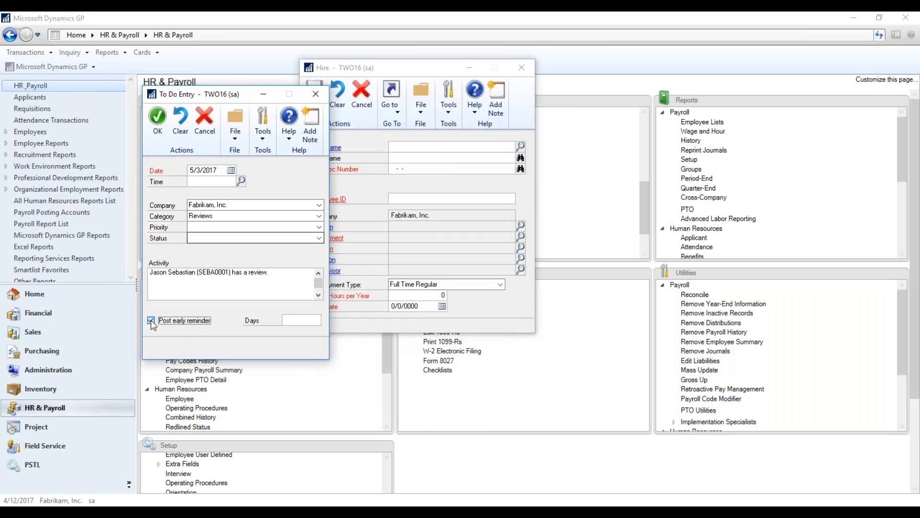
pyautogui.click(318, 91)
pyautogui.click(460, 299)
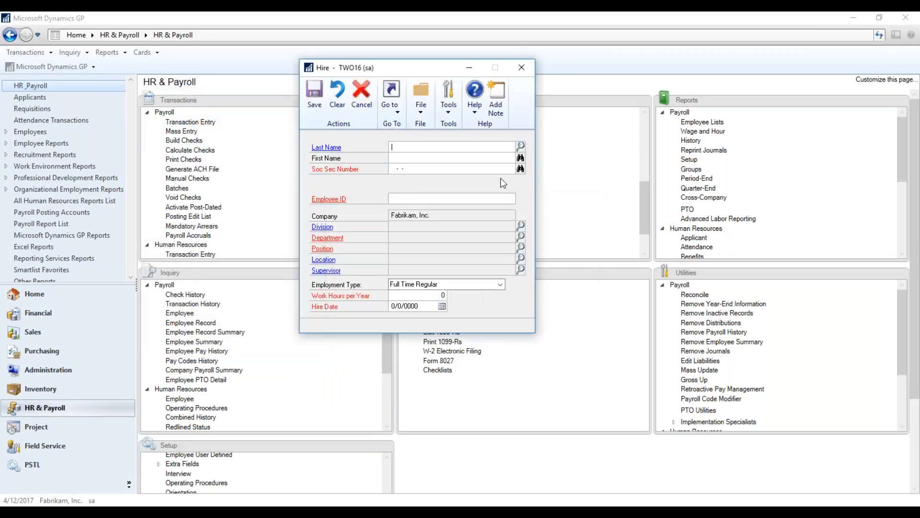
pyautogui.click(522, 67)
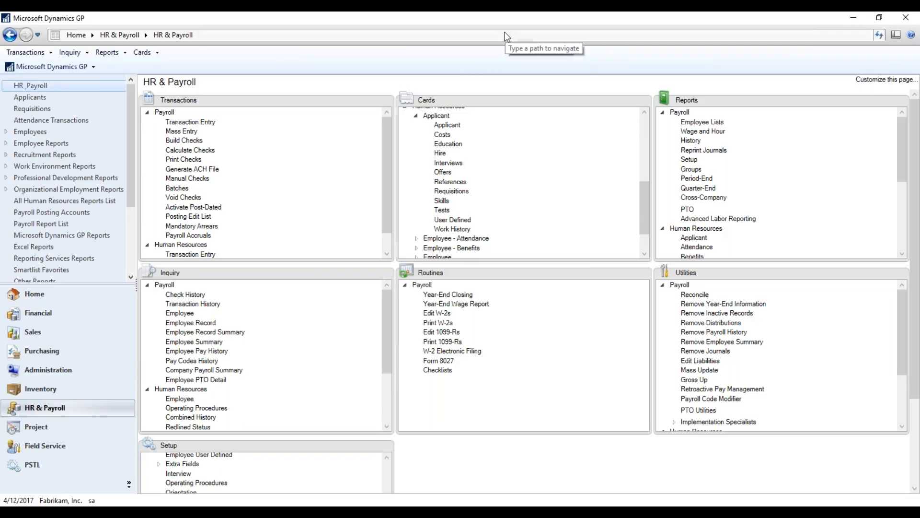
# Switch to the PowerPoint slide show and advance it to the Overview slide.
pyautogui.click(895, 20)
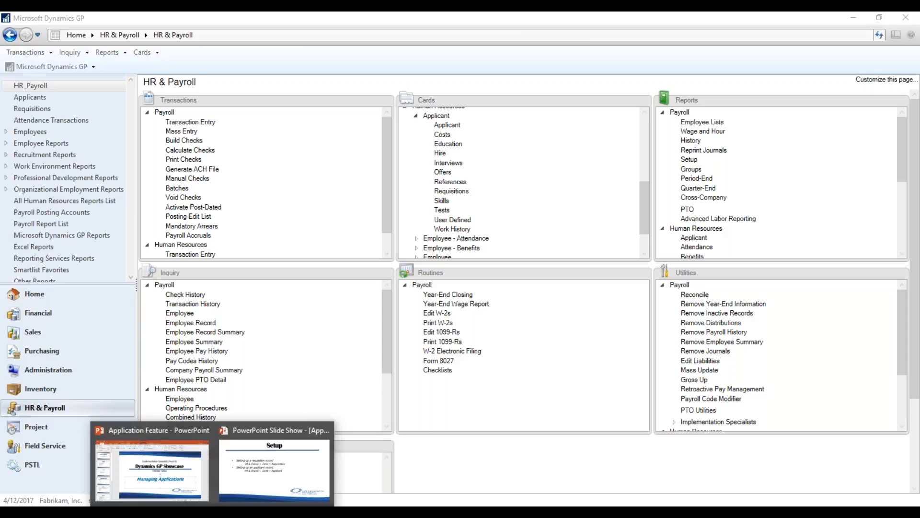
pyautogui.click(217, 512)
pyautogui.hotkey('alt', 'Tab')
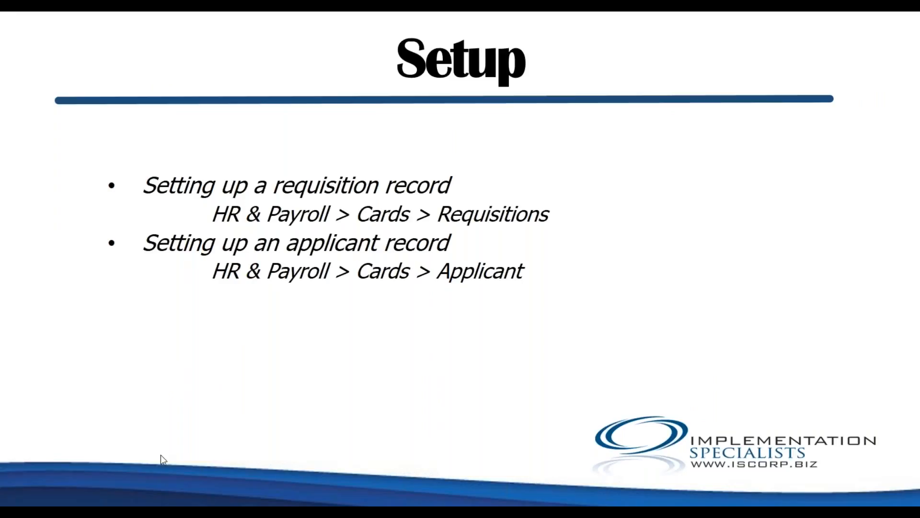
pyautogui.press('Right')
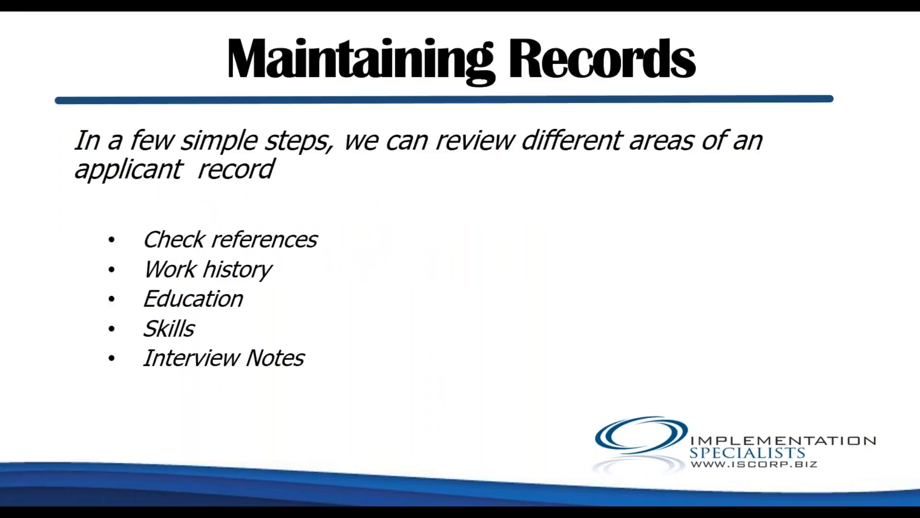
pyautogui.press('Right')
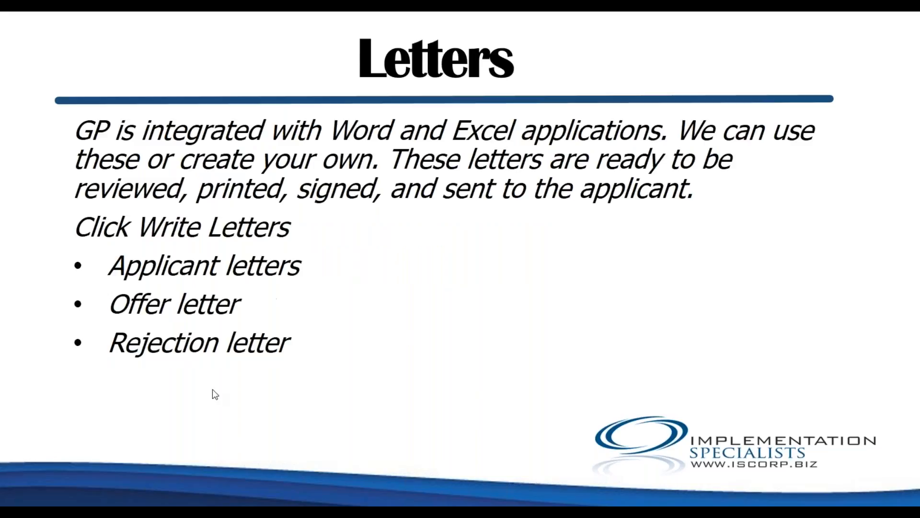
pyautogui.press('Right')
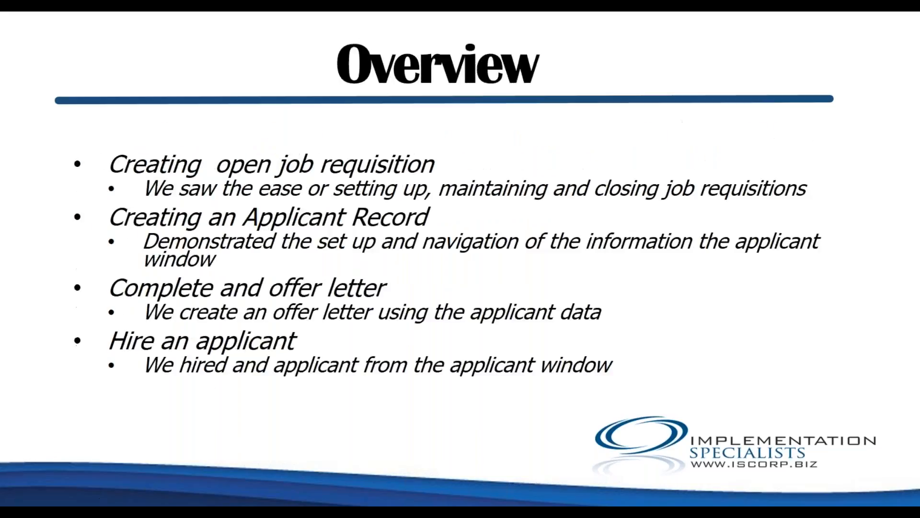